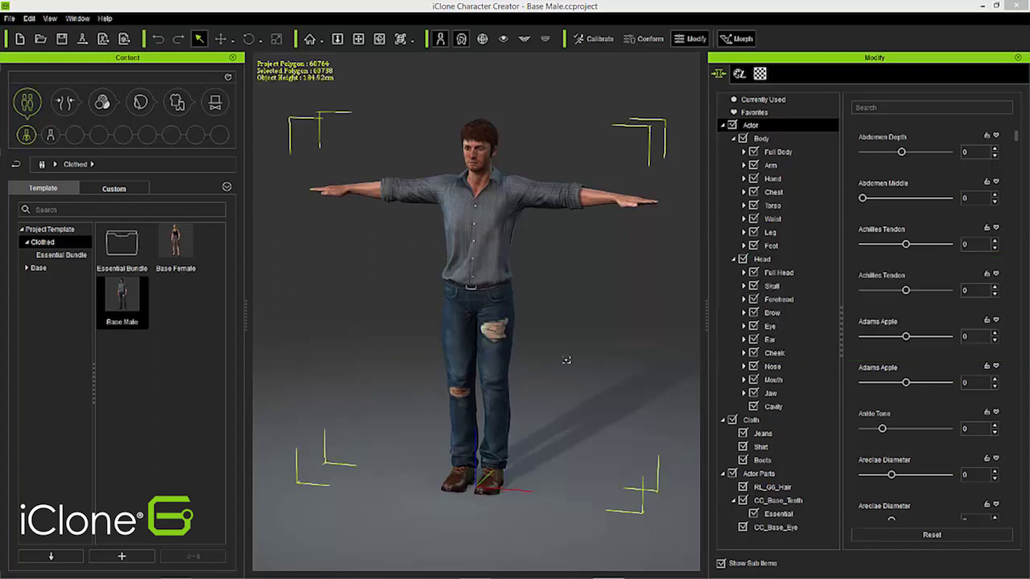
# Examine the clothed male character from the front, back and side.
pyautogui.moveTo(526, 320); pyautogui.dragTo(801, 312, button='right')
pyautogui.moveTo(515, 338); pyautogui.dragTo(548, 431, button='right')
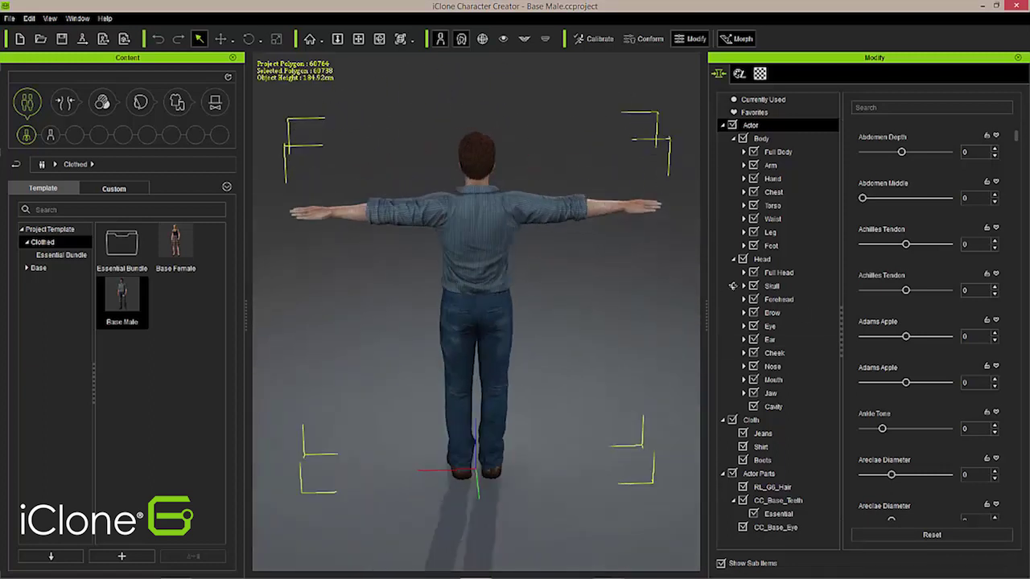
pyautogui.moveTo(437, 349); pyautogui.dragTo(469, 404, button='right')
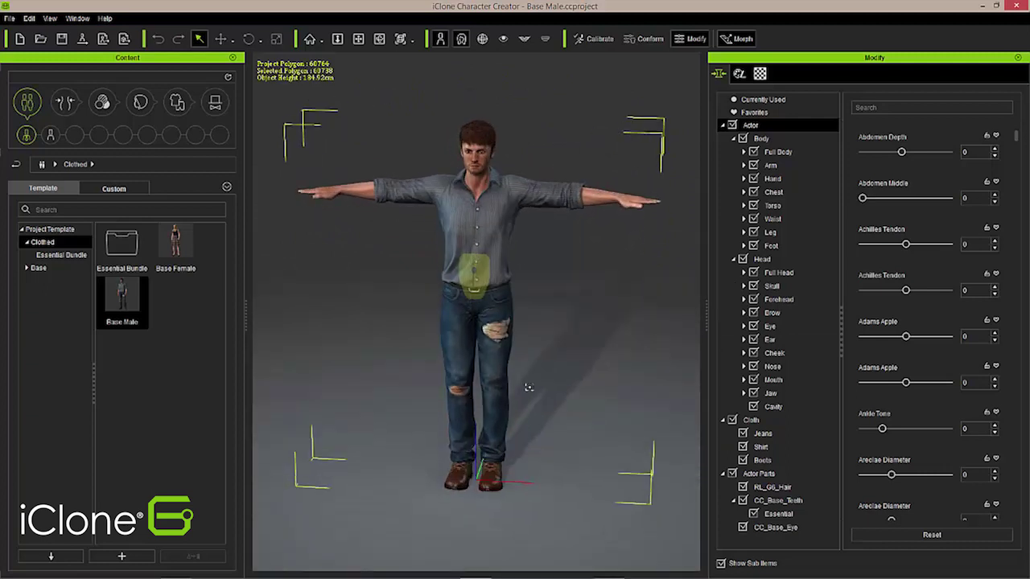
pyautogui.moveTo(528, 388); pyautogui.dragTo(722, 247, button='right')
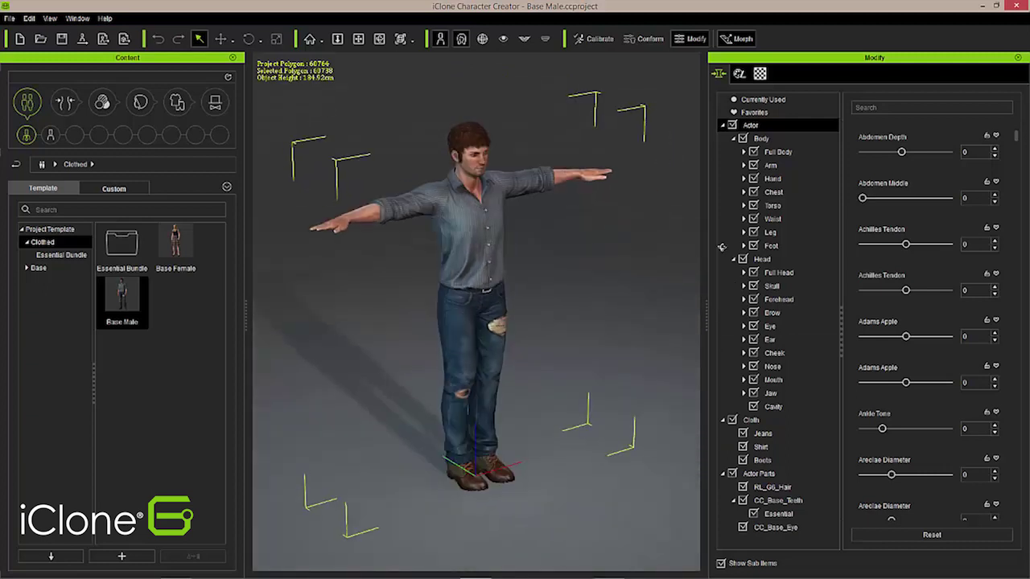
pyautogui.moveTo(559, 380); pyautogui.dragTo(562, 263, button='right')
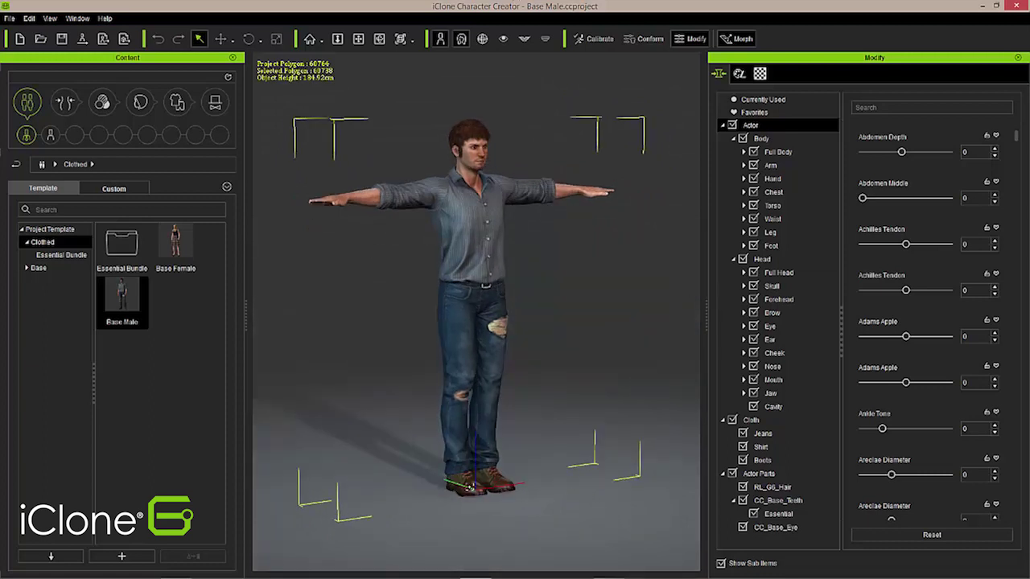
# Load the clothed Base Female template and reshape her body directly to Forearm Length -12, Forearm Size -7, Abdomen Depth 8 and Navel 2.
pyautogui.doubleClick(175, 241)
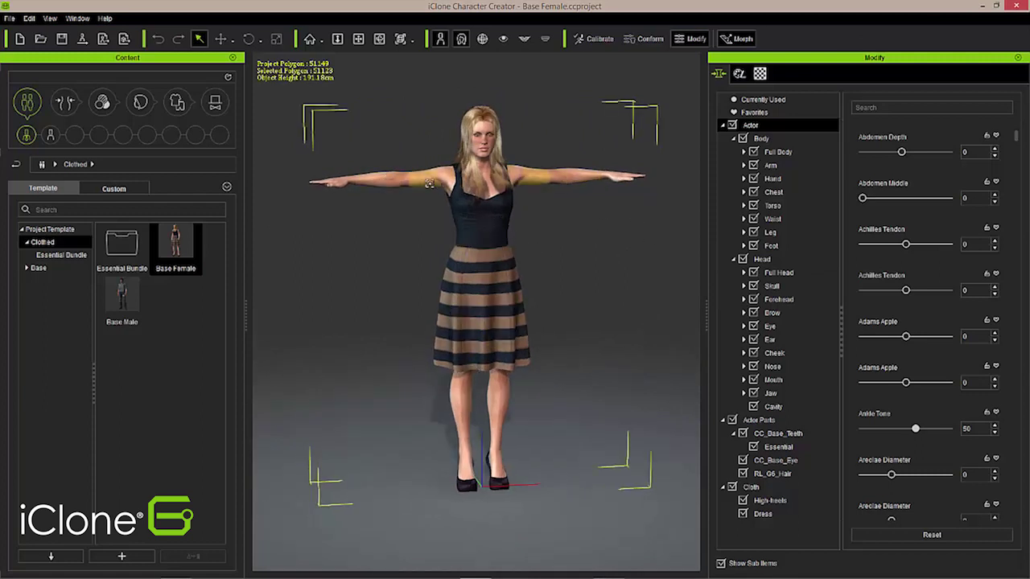
pyautogui.click(416, 176)
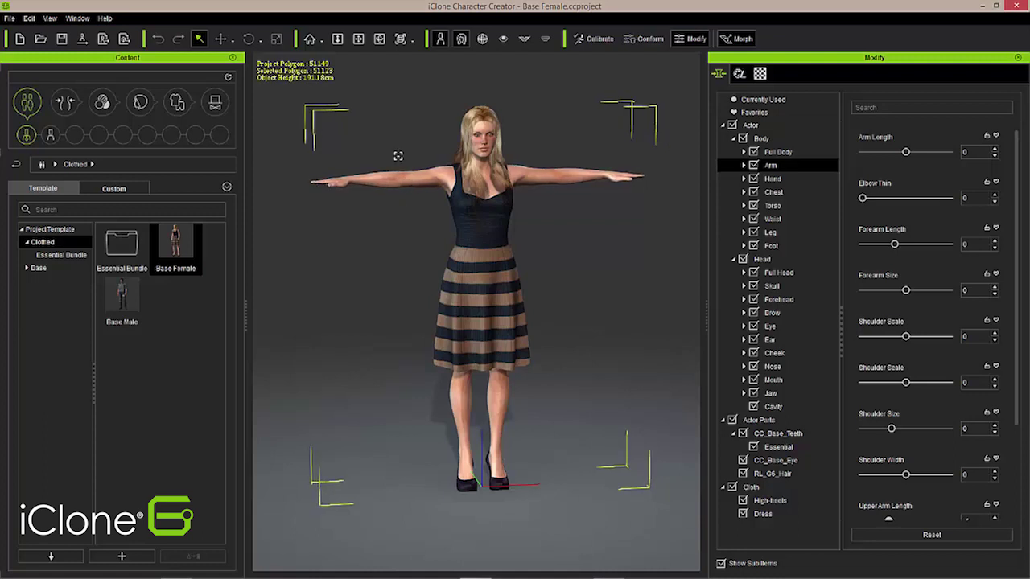
pyautogui.moveTo(374, 164); pyautogui.dragTo(519, 267)
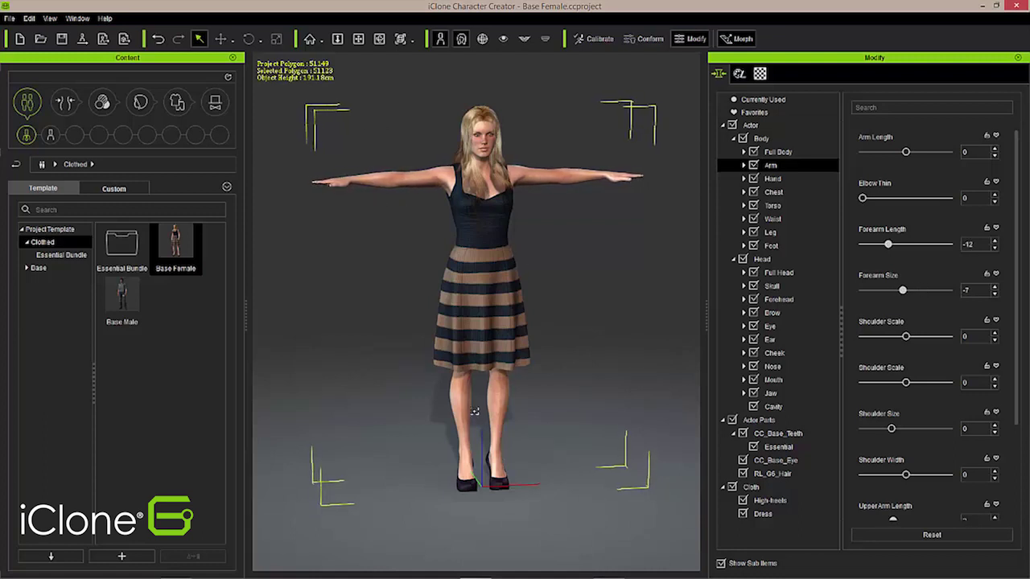
pyautogui.moveTo(475, 411)
pyautogui.mouseDown()
pyautogui.moveTo(469, 357)
pyautogui.moveTo(473, 402)
pyautogui.mouseUp()
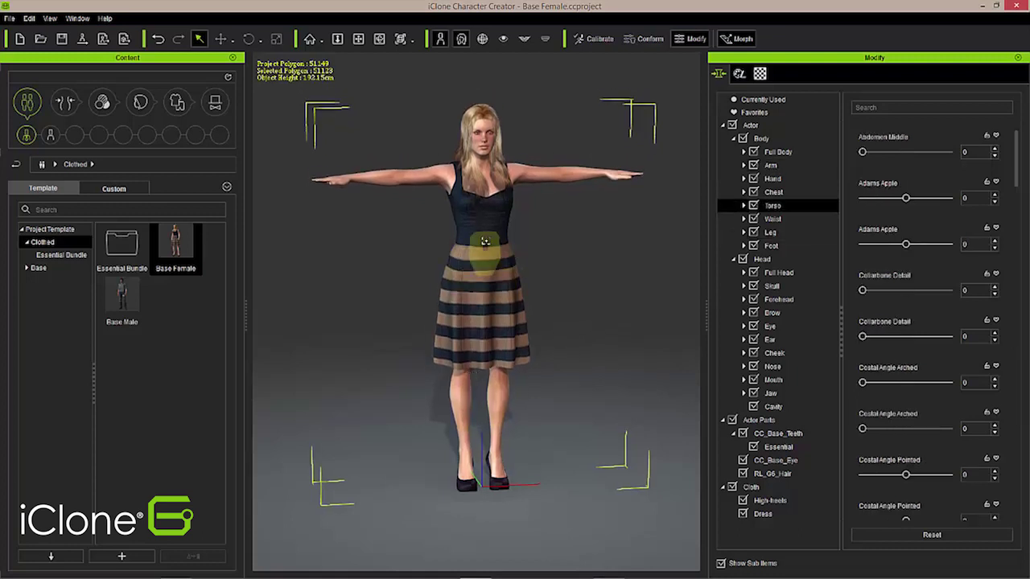
pyautogui.moveTo(479, 249); pyautogui.dragTo(487, 207)
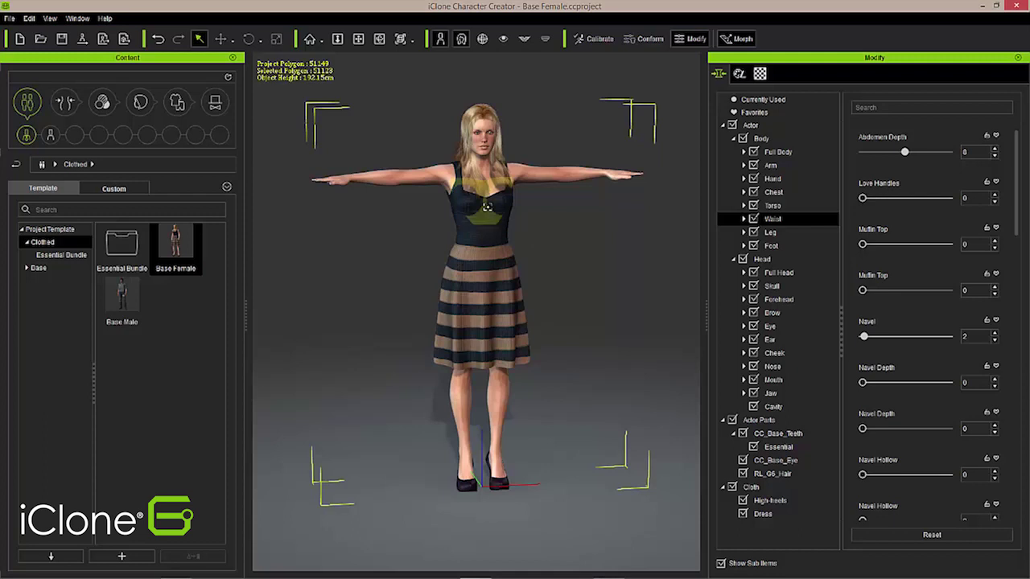
# Frame the woman's face and reshape her cheeks to Cheek Bones Height 24 and Cheek Bones Size 3.
pyautogui.press('f')
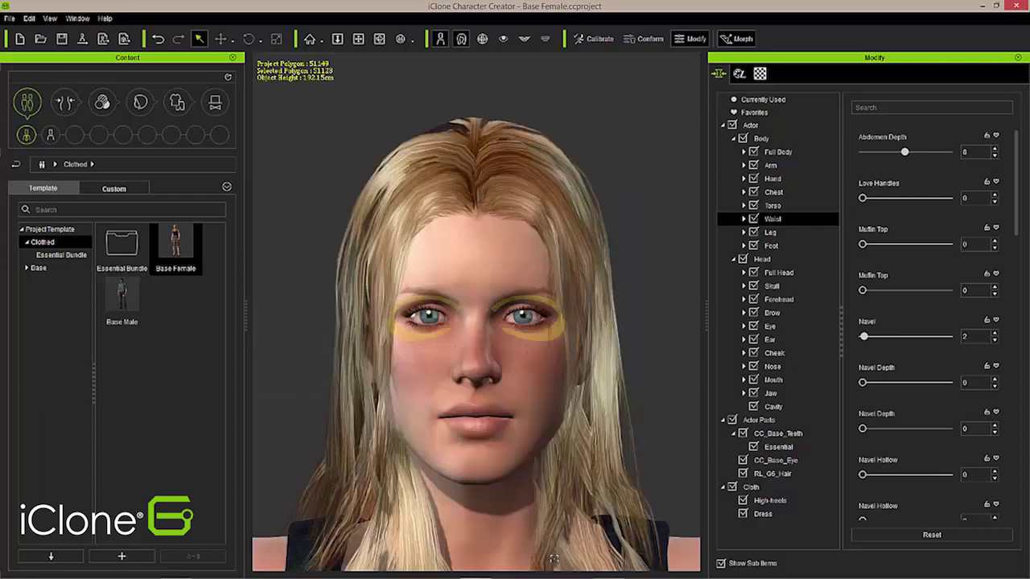
pyautogui.click(532, 374)
pyautogui.moveTo(531, 374); pyautogui.dragTo(468, 332)
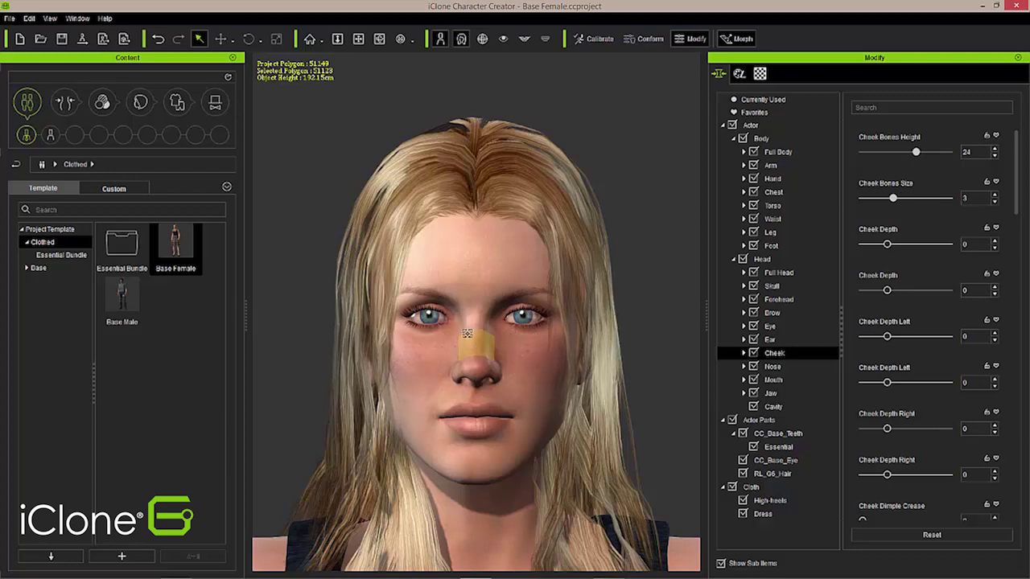
# Pick the nose, brow and mouth regions on the face to view the morph settings of each.
pyautogui.click(468, 344)
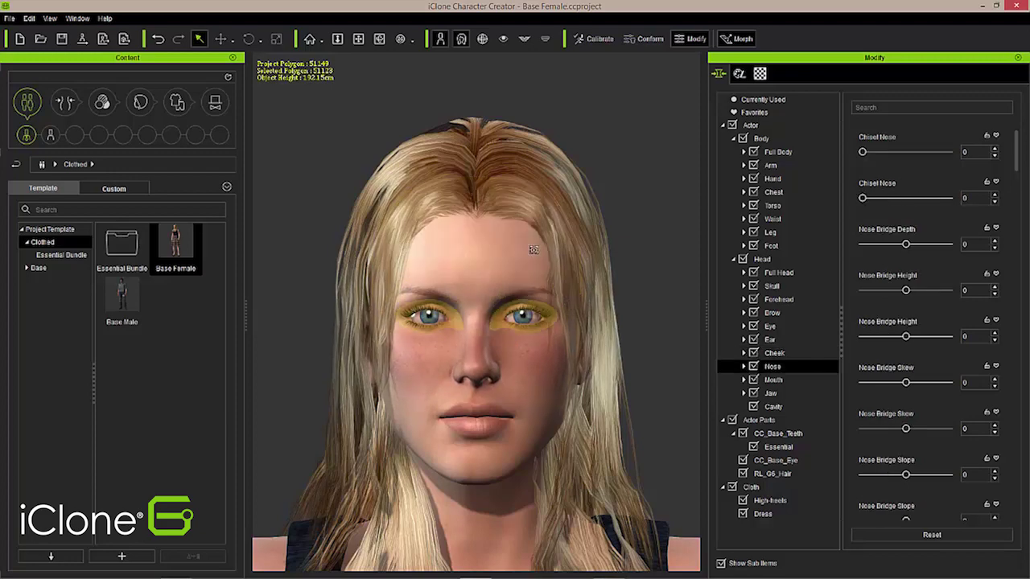
pyautogui.click(425, 284)
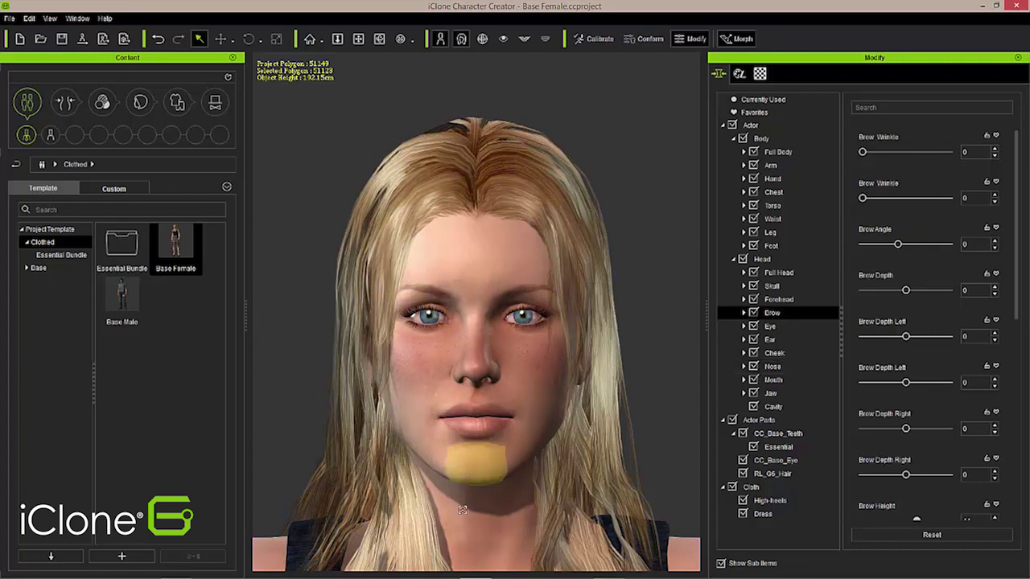
pyautogui.click(476, 414)
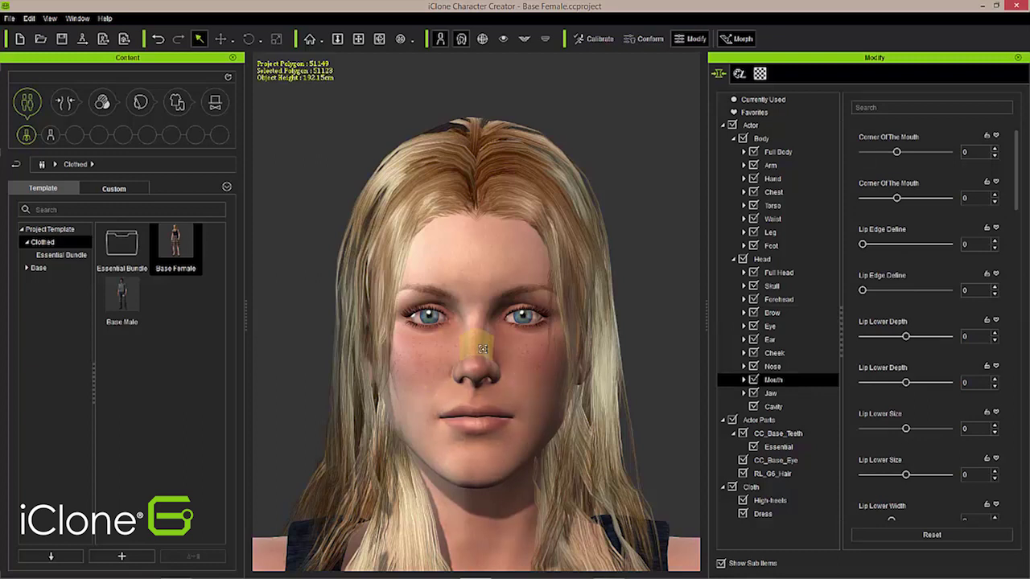
pyautogui.click(483, 348)
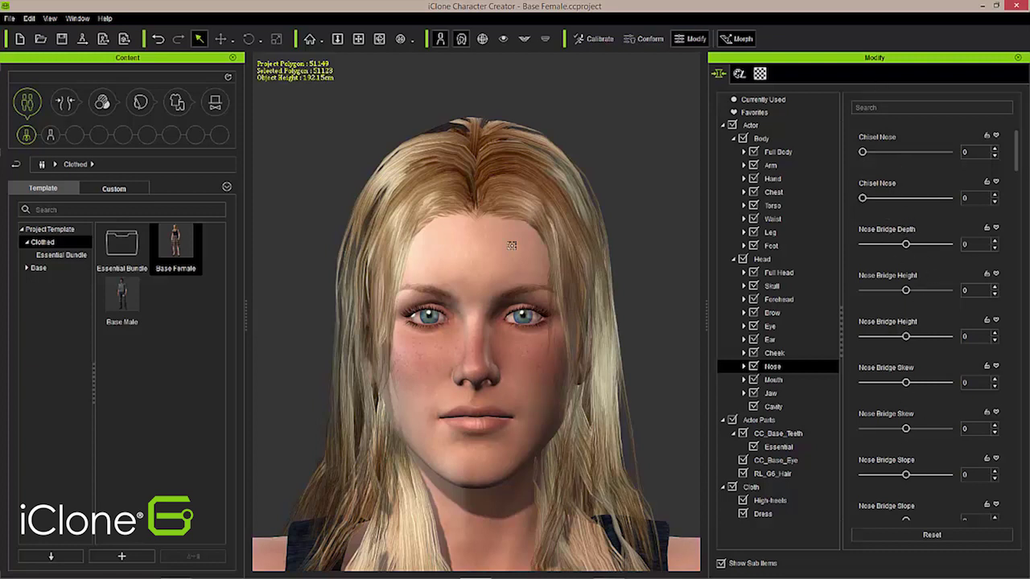
# Reshape the brow and forehead directly on the face to Brow Angle -12 and Cranium Slope -12.
pyautogui.click(482, 290)
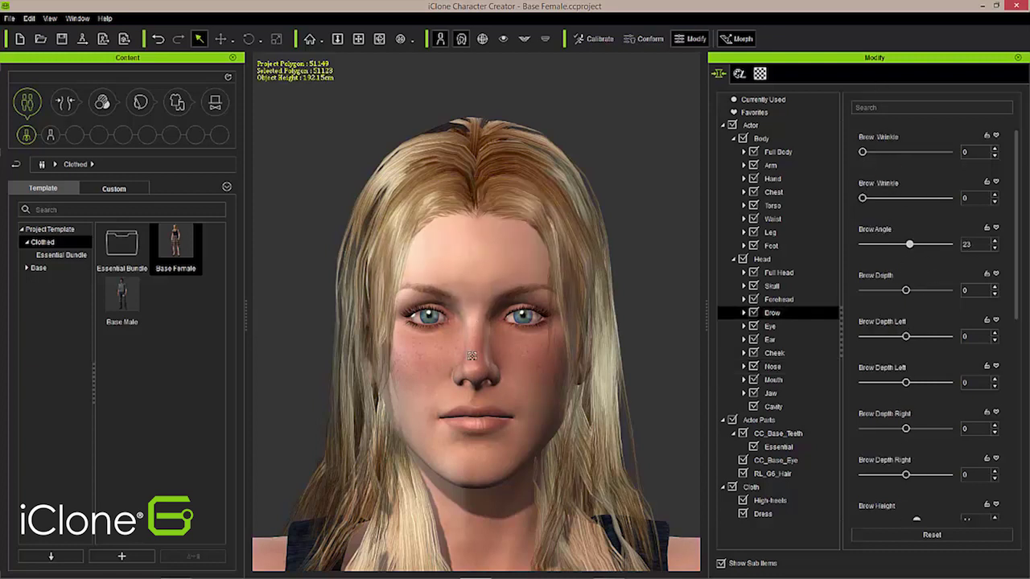
pyautogui.moveTo(472, 355); pyautogui.dragTo(485, 268)
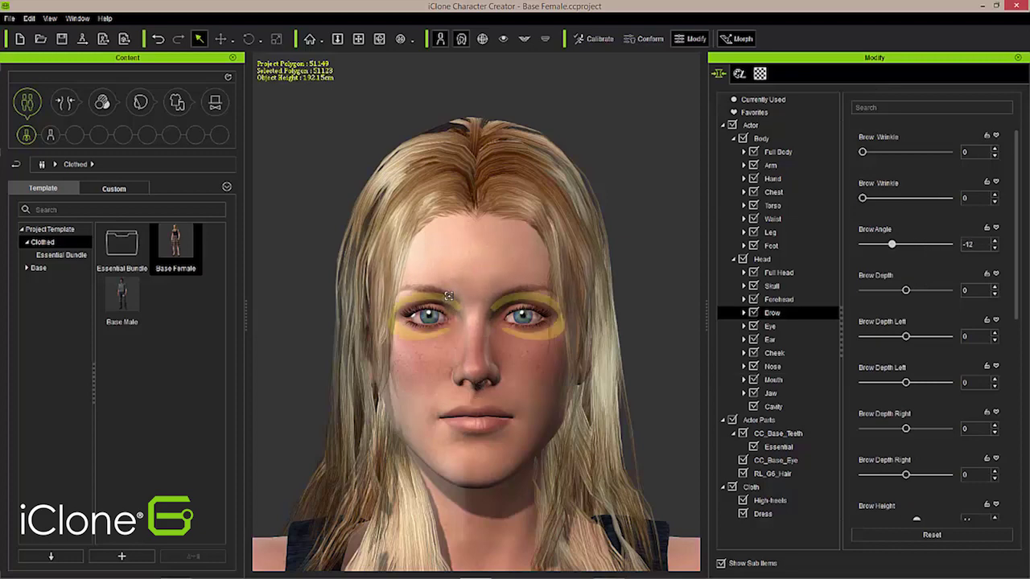
pyautogui.click(448, 297)
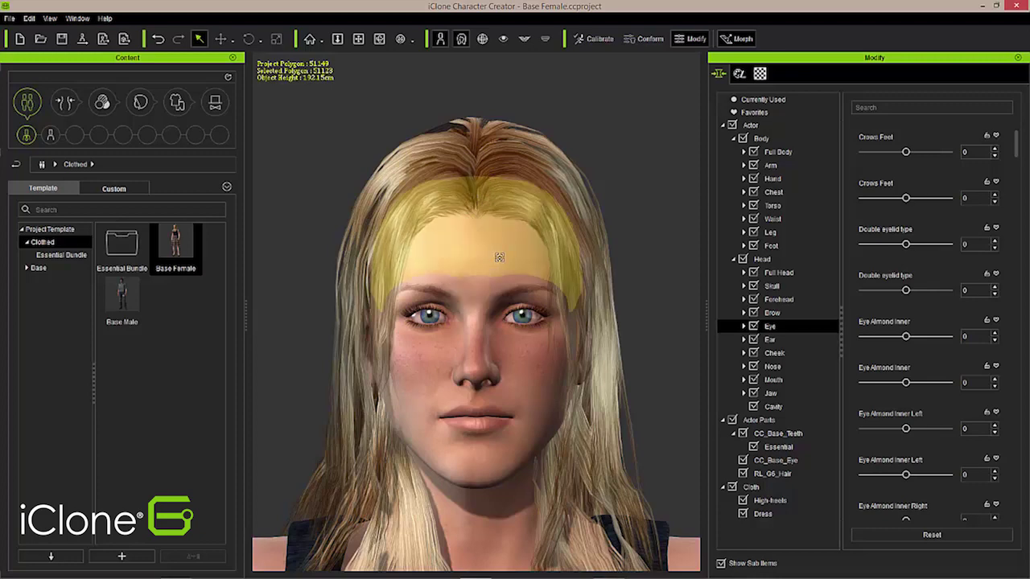
pyautogui.moveTo(499, 257); pyautogui.dragTo(516, 274)
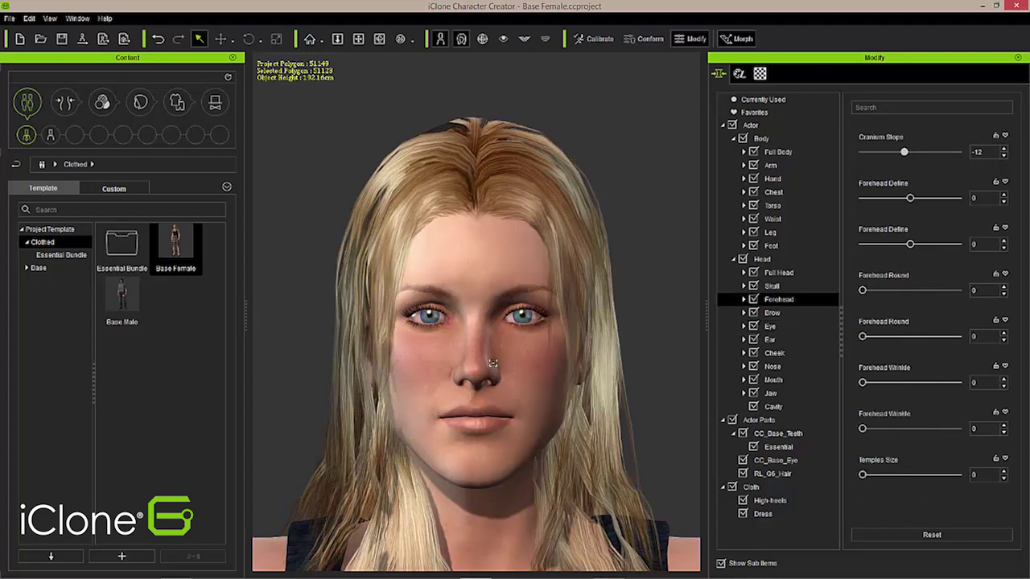
# Examine the face in profile with its Mouth morph settings, and return to the full-body view.
pyautogui.moveTo(527, 322); pyautogui.dragTo(668, 318, button='right')
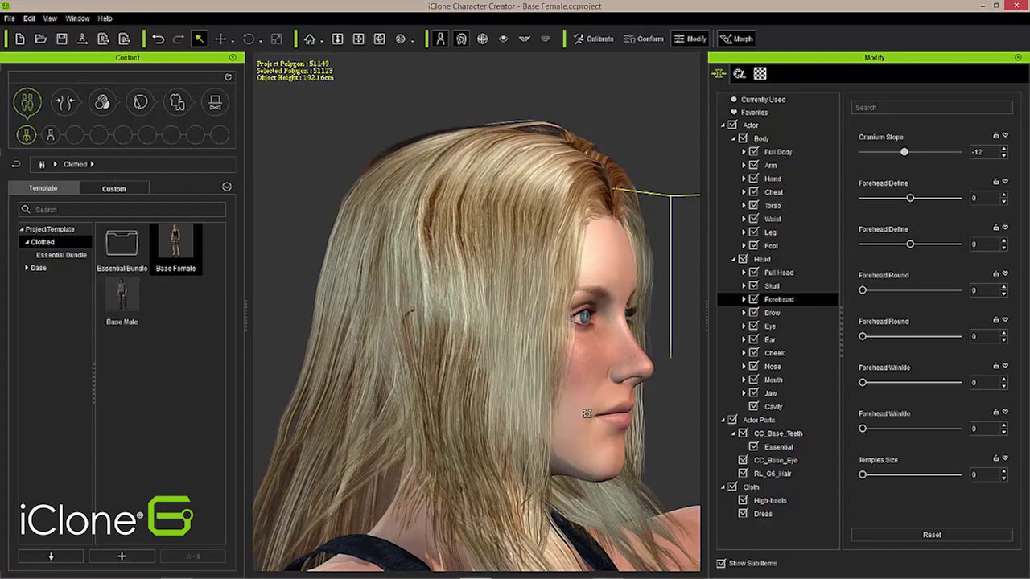
pyautogui.click(602, 398)
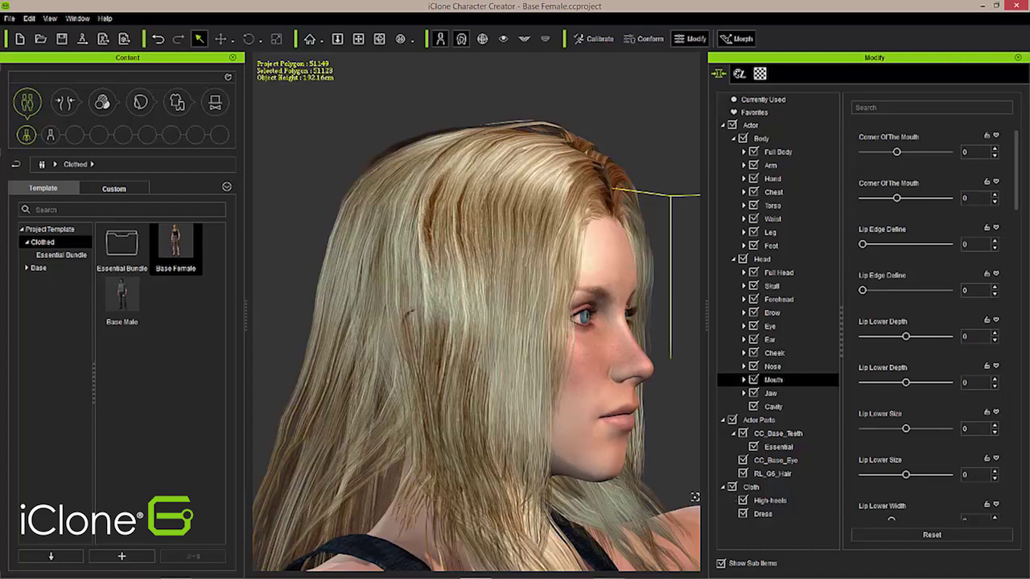
pyautogui.moveTo(541, 321); pyautogui.dragTo(506, 334, button='right')
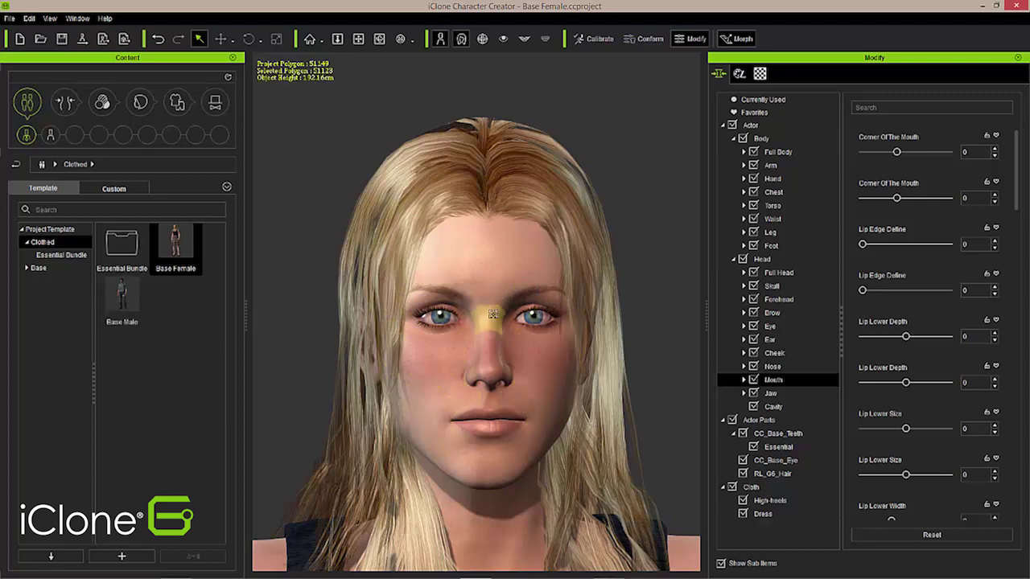
pyautogui.press('f')
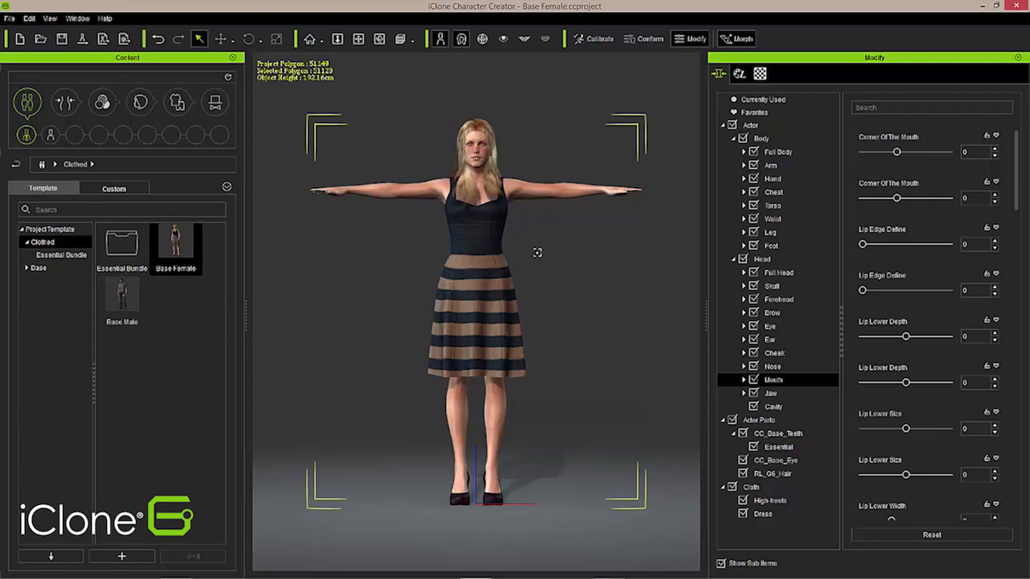
# Load the unclothed Base Male from the Base templates, discarding the current project without saving.
pyautogui.click(183, 245)
pyautogui.click(45, 270)
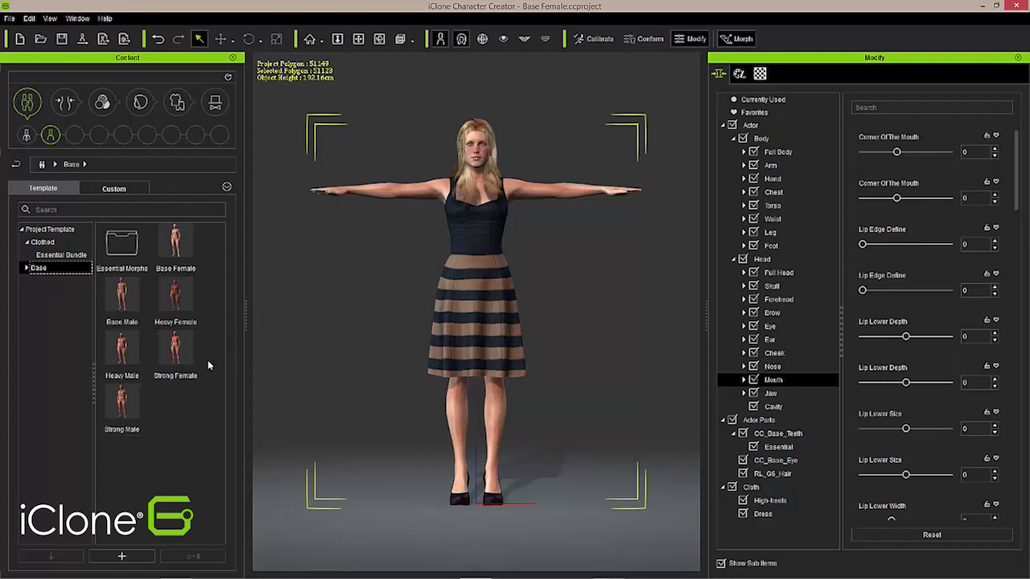
pyautogui.doubleClick(122, 303)
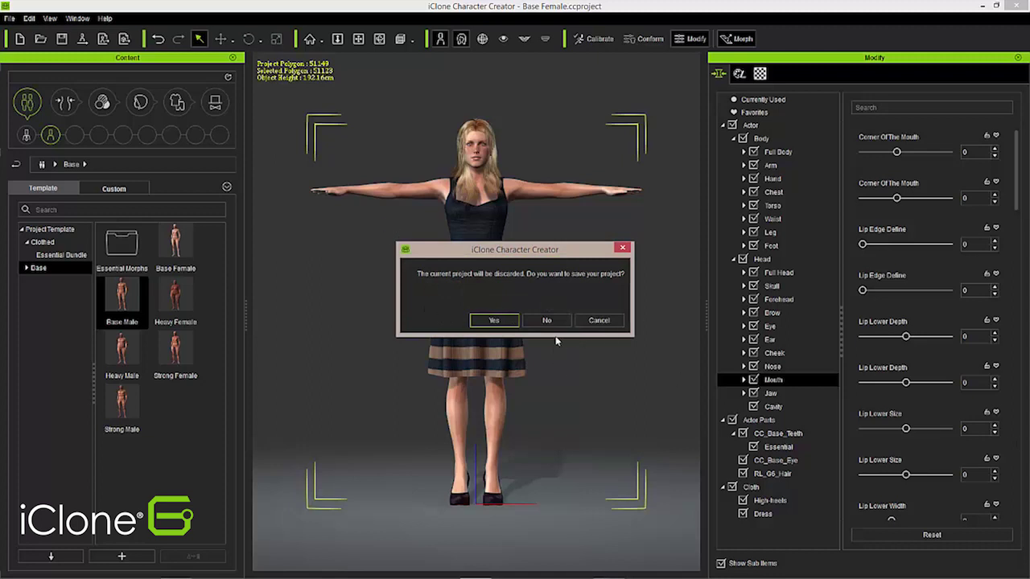
pyautogui.click(547, 320)
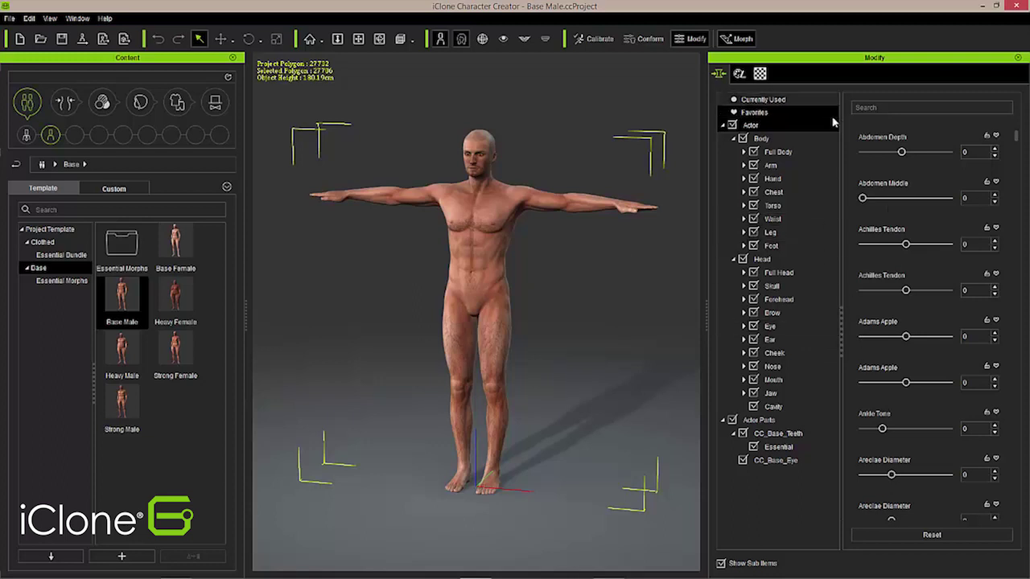
# Make the whole body more muscular by setting the first Full Body Muscular morph to 34 and the second to 90.
pyautogui.click(794, 157)
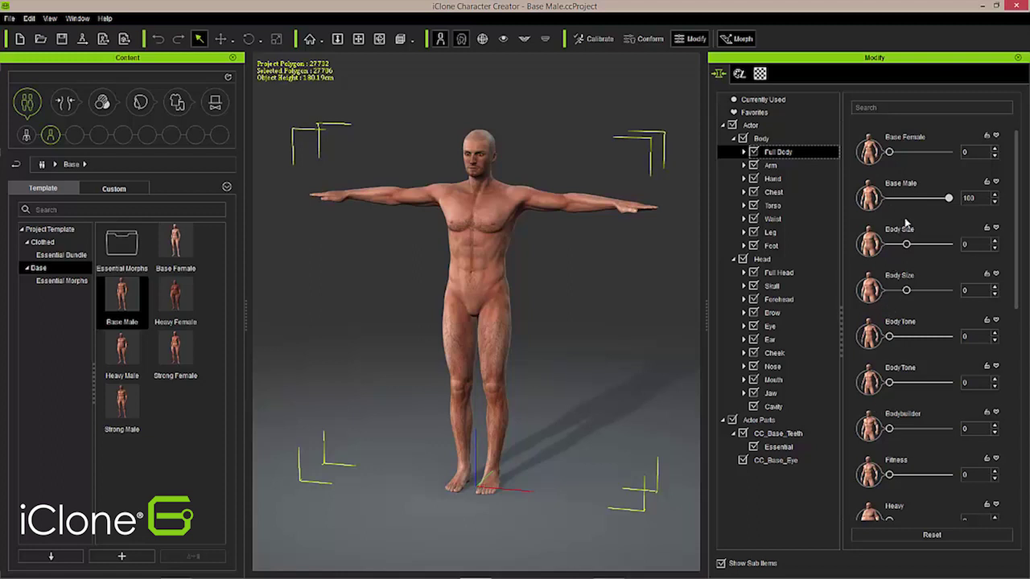
pyautogui.moveTo(1016, 246); pyautogui.dragTo(1012, 218)
pyautogui.scroll(-2, 987, 477)
pyautogui.moveTo(1015, 298); pyautogui.dragTo(1013, 405)
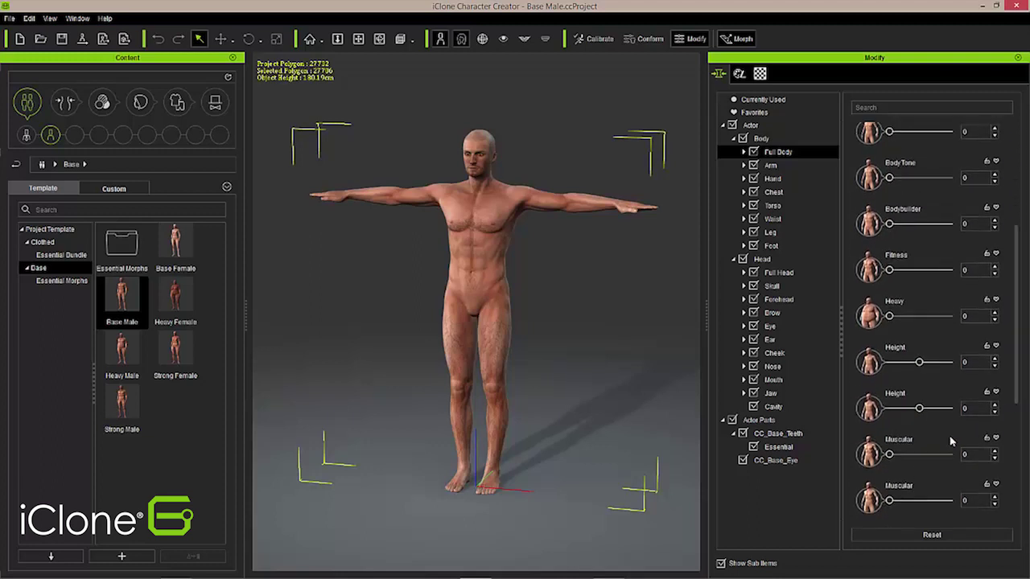
pyautogui.click(908, 456)
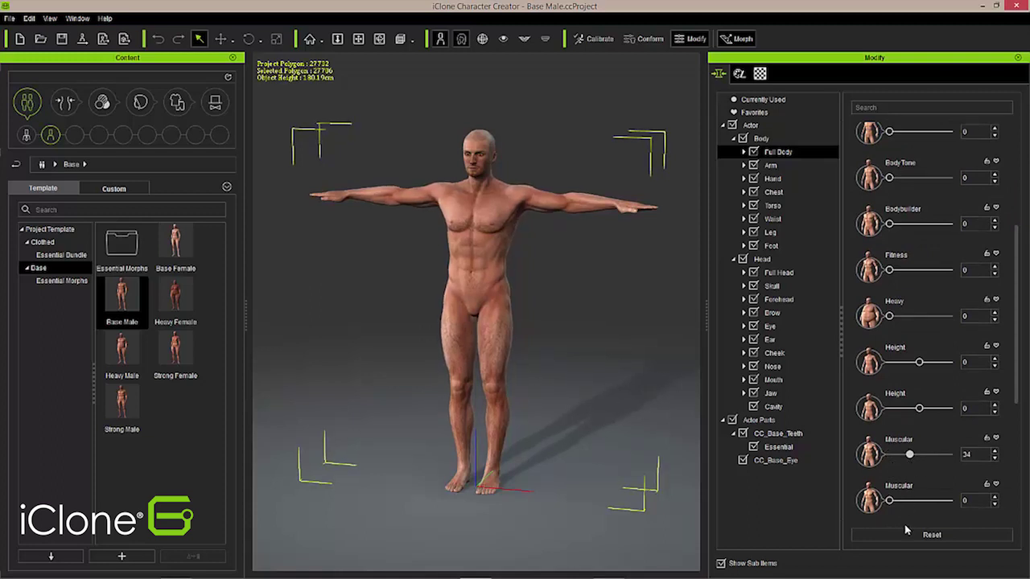
pyautogui.moveTo(888, 502); pyautogui.dragTo(945, 521)
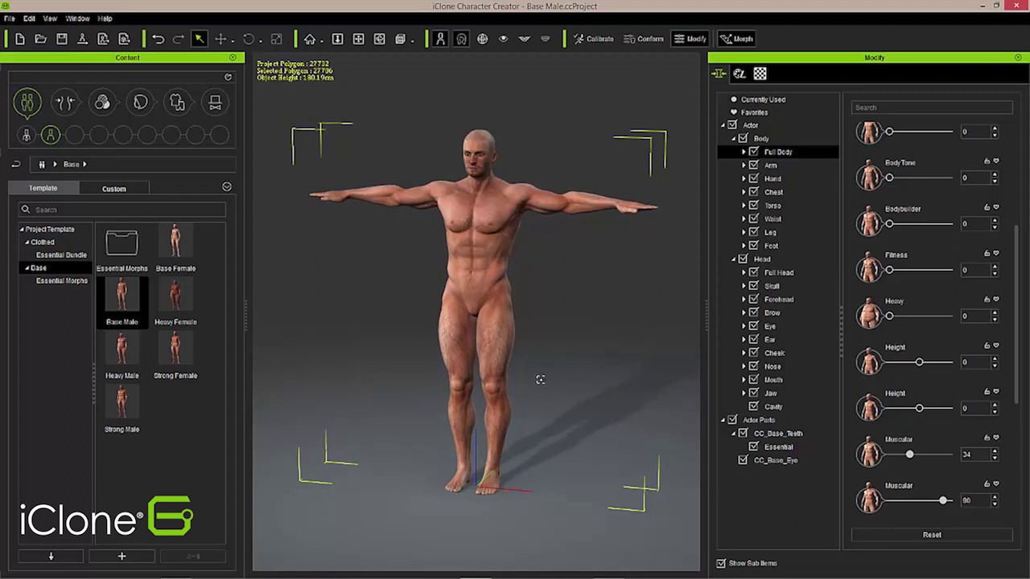
# Reshape the legs and waist directly on the body to Shin Length 16, Thigh Length 2 and the Waist morph Navel 100.
pyautogui.moveTo(489, 334); pyautogui.dragTo(486, 293)
pyautogui.moveTo(502, 424); pyautogui.dragTo(502, 344)
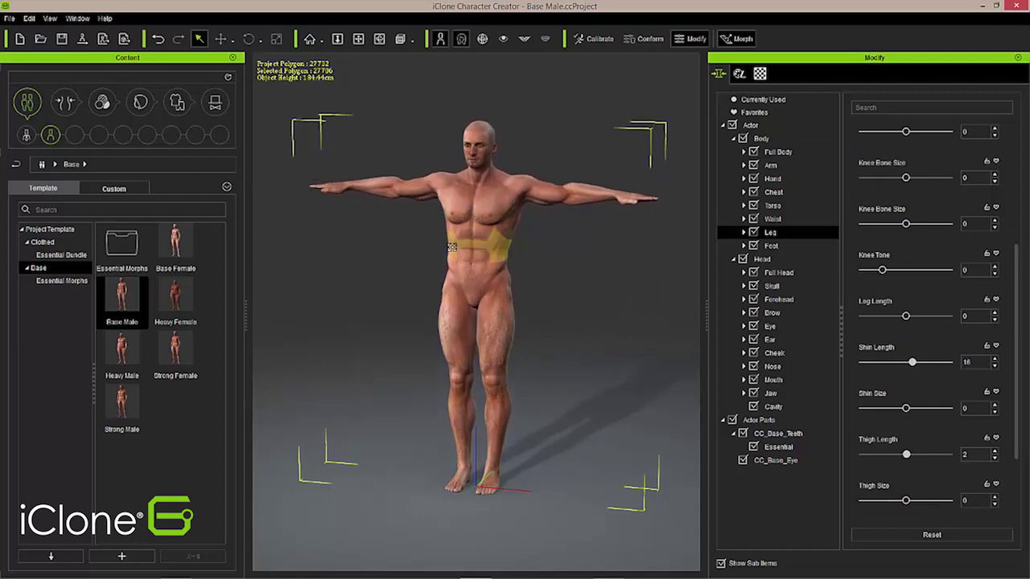
pyautogui.click(449, 234)
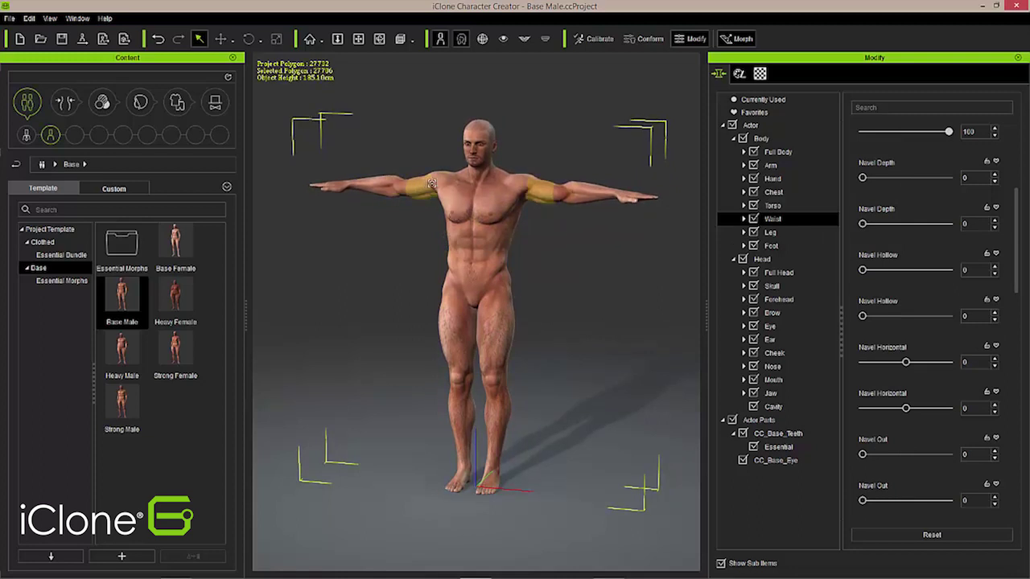
# Bulk up the arms directly on the body to Forearm Size 12, Shoulder Size 4 and Upper Arm Size 17.
pyautogui.click(441, 180)
pyautogui.click(410, 192)
pyautogui.moveTo(416, 165); pyautogui.dragTo(379, 155)
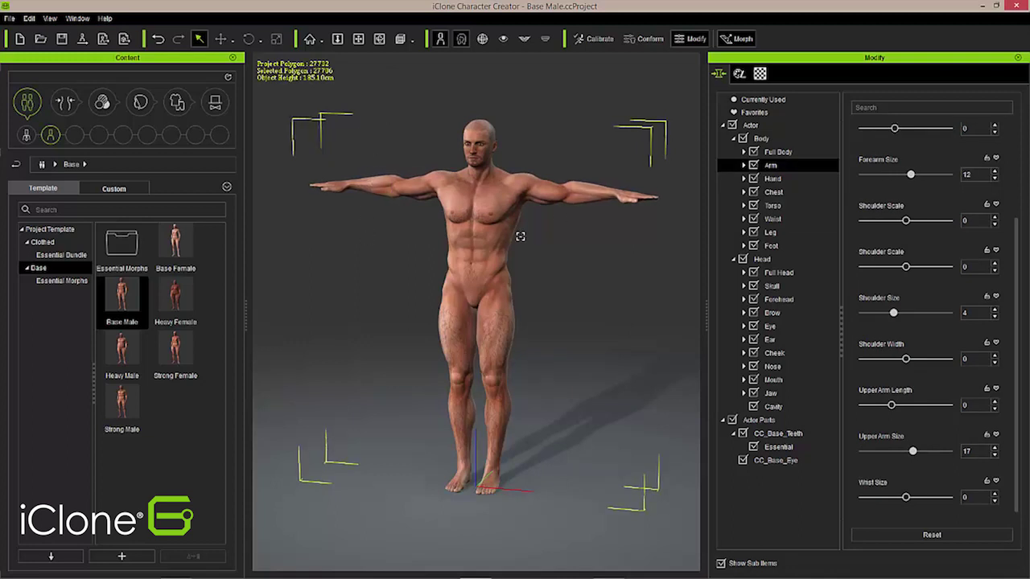
# Reshape the man's waist and neck directly on the body to make him taller.
pyautogui.click(515, 246)
pyautogui.moveTo(515, 246); pyautogui.dragTo(519, 193)
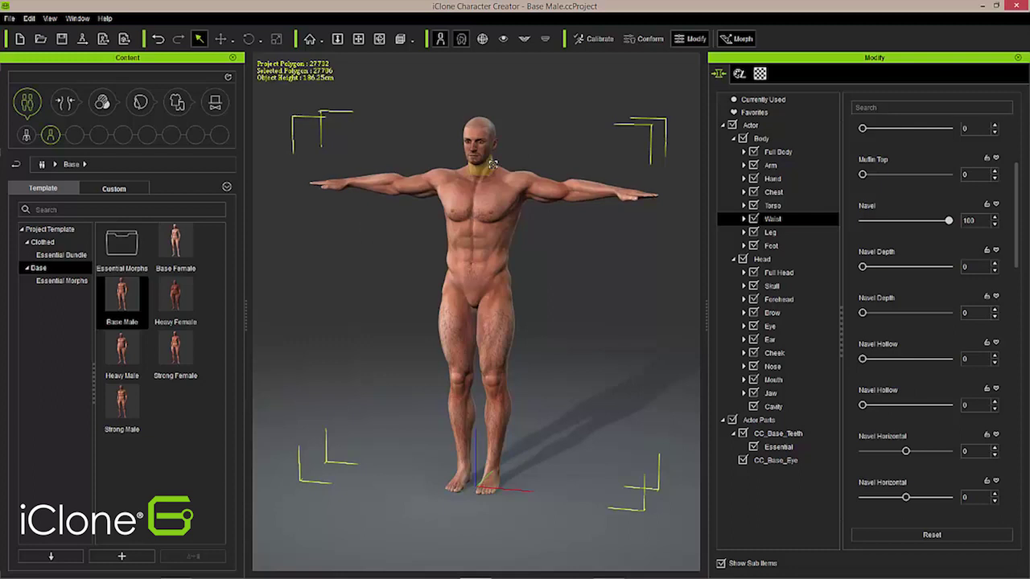
pyautogui.click(483, 175)
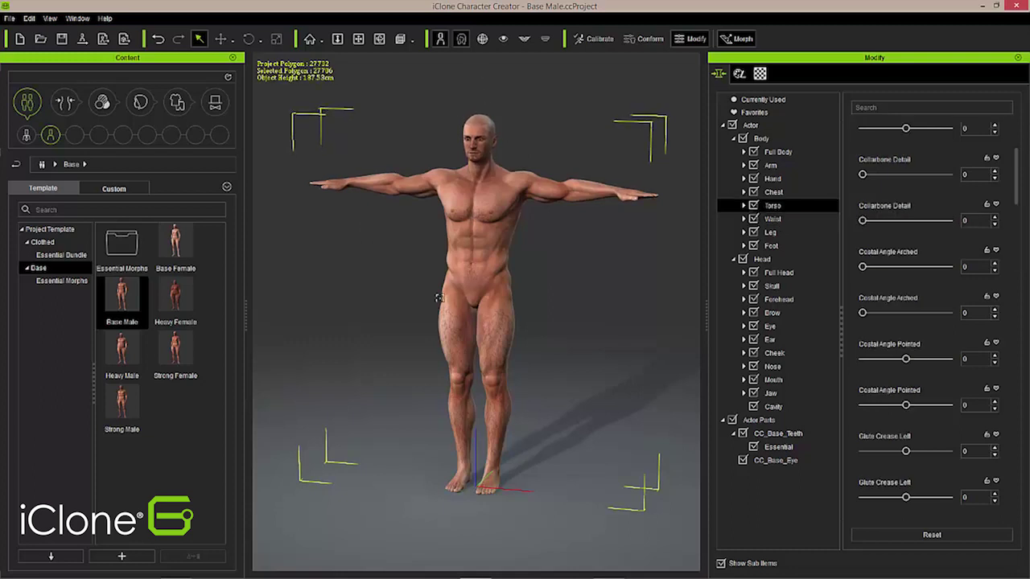
# Select the foot, hand, torso and chest regions directly on the body, and reshape the man's leg at the thigh.
pyautogui.click(499, 477)
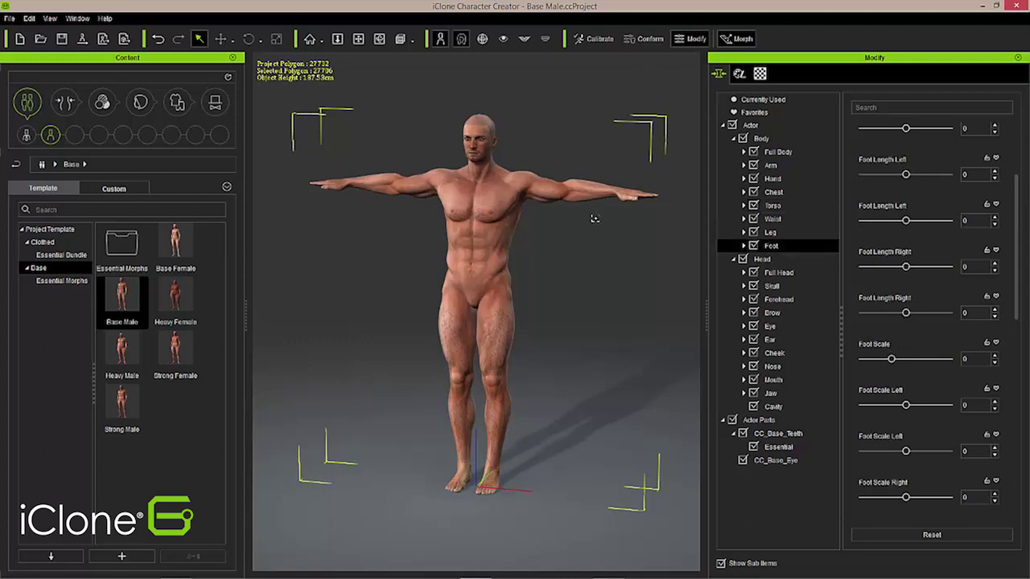
pyautogui.click(629, 194)
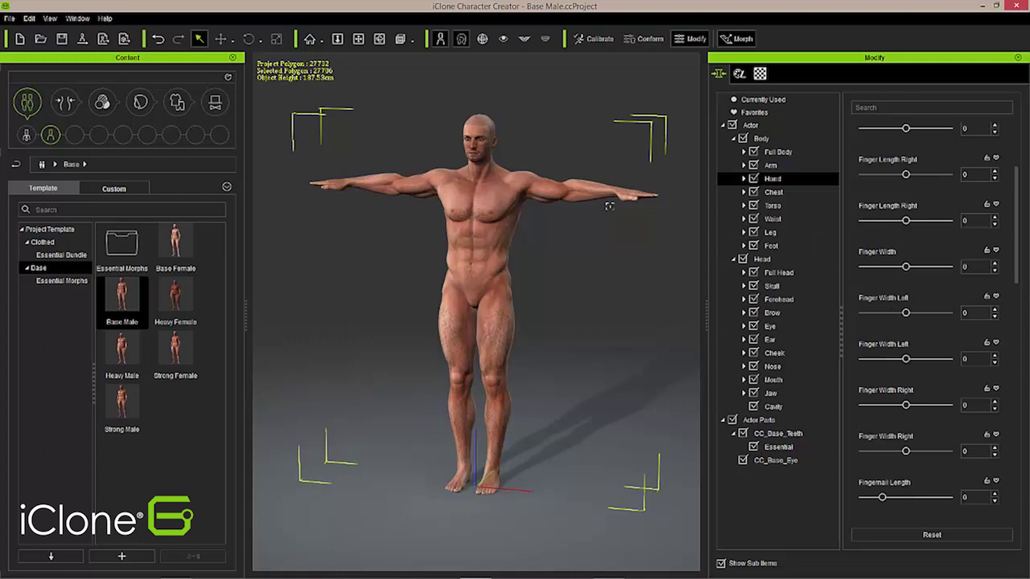
pyautogui.moveTo(576, 240); pyautogui.dragTo(249, 246, button='right')
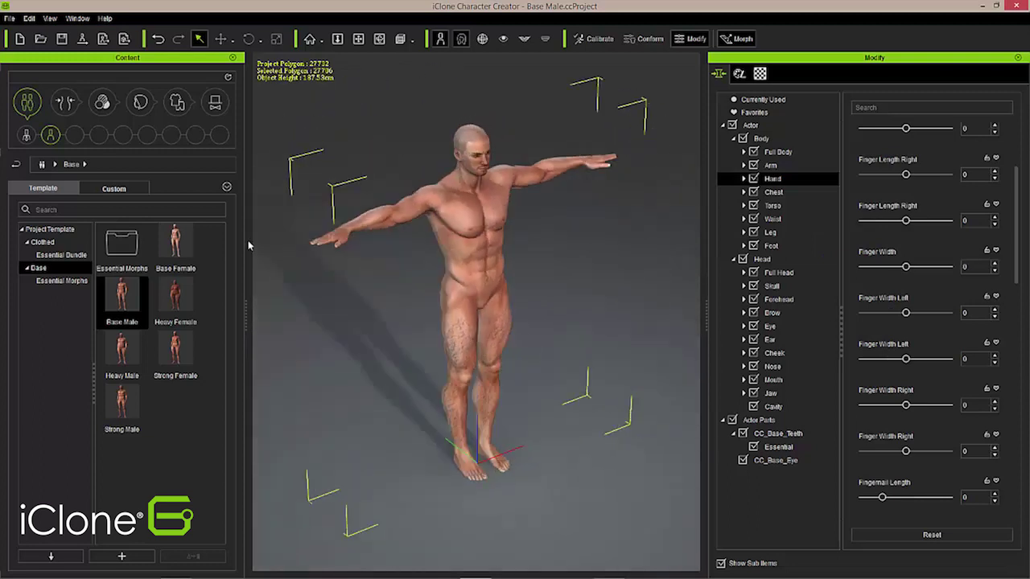
pyautogui.moveTo(459, 302)
pyautogui.mouseDown(button='right')
pyautogui.moveTo(512, 287)
pyautogui.moveTo(453, 301)
pyautogui.mouseUp(button='right')
pyautogui.click(453, 301)
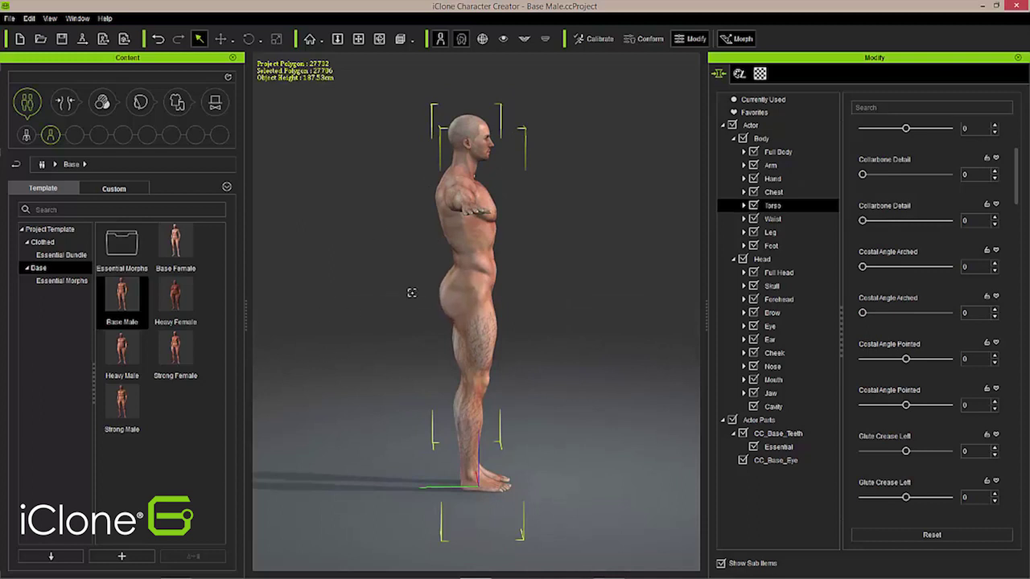
pyautogui.click(462, 229)
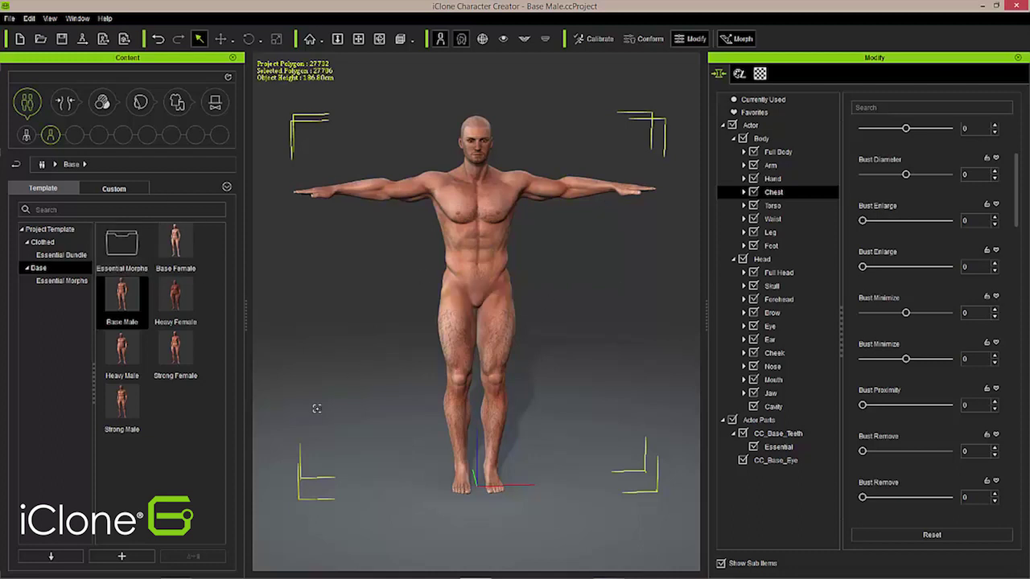
pyautogui.moveTo(453, 330); pyautogui.dragTo(163, 361)
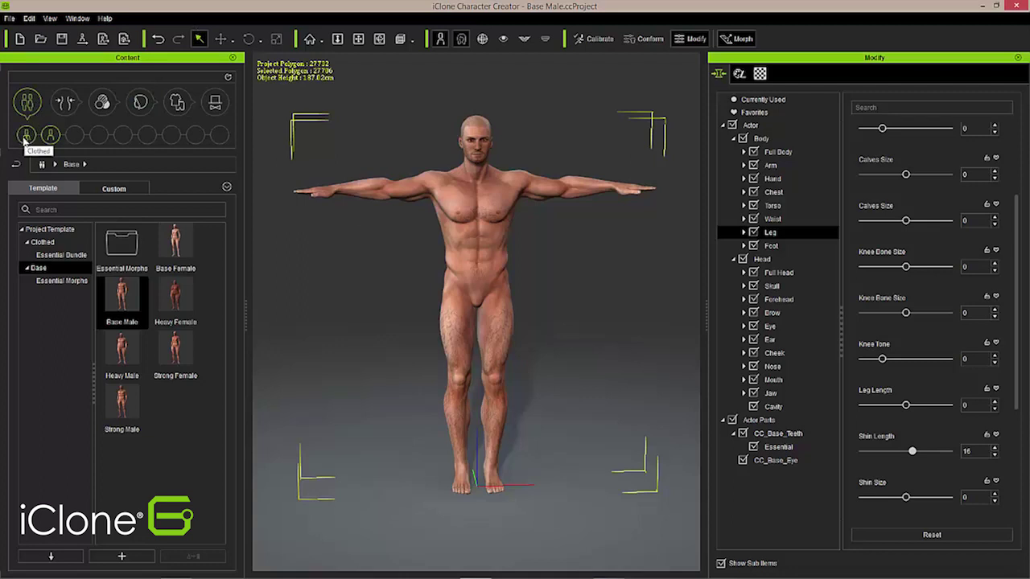
# Browse the full-body and head morph templates and dress the man in the Jeans_E pants.
pyautogui.click(76, 111)
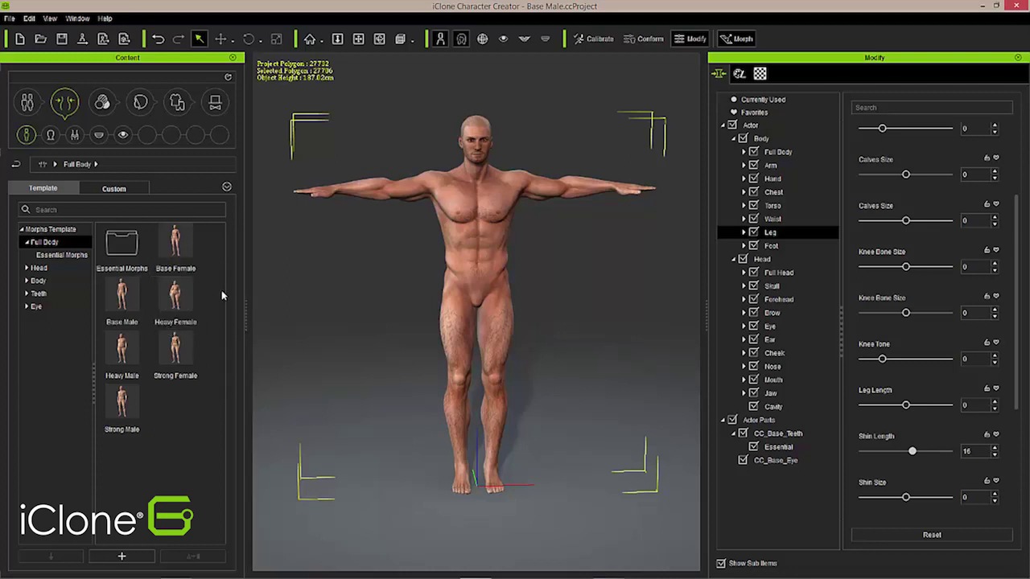
pyautogui.click(39, 268)
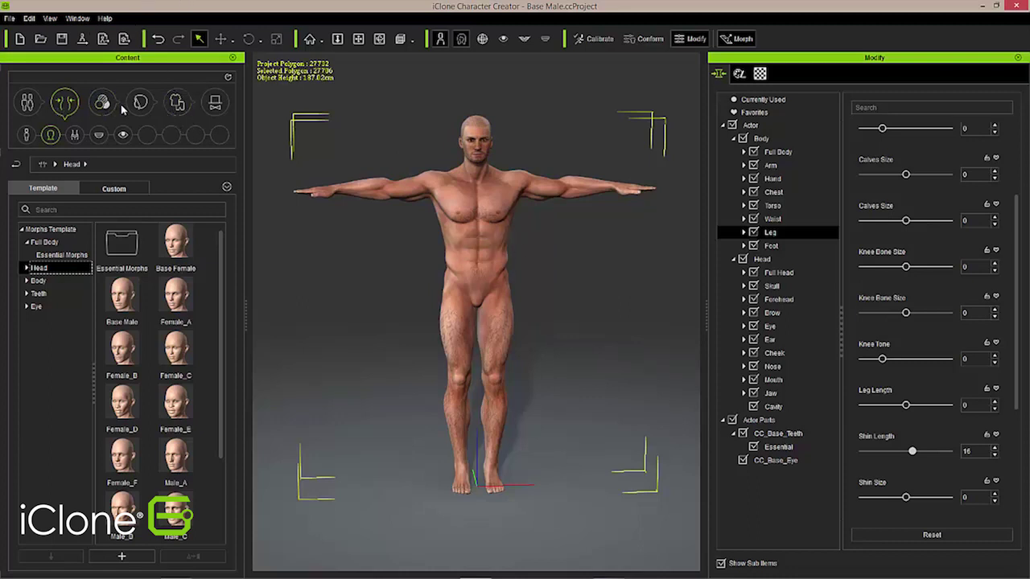
pyautogui.click(177, 102)
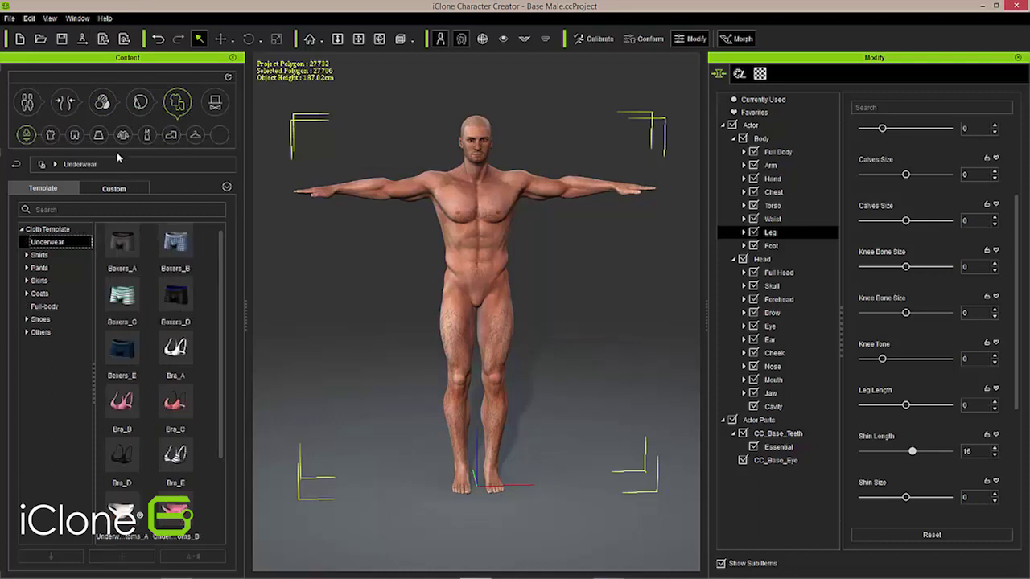
pyautogui.click(40, 268)
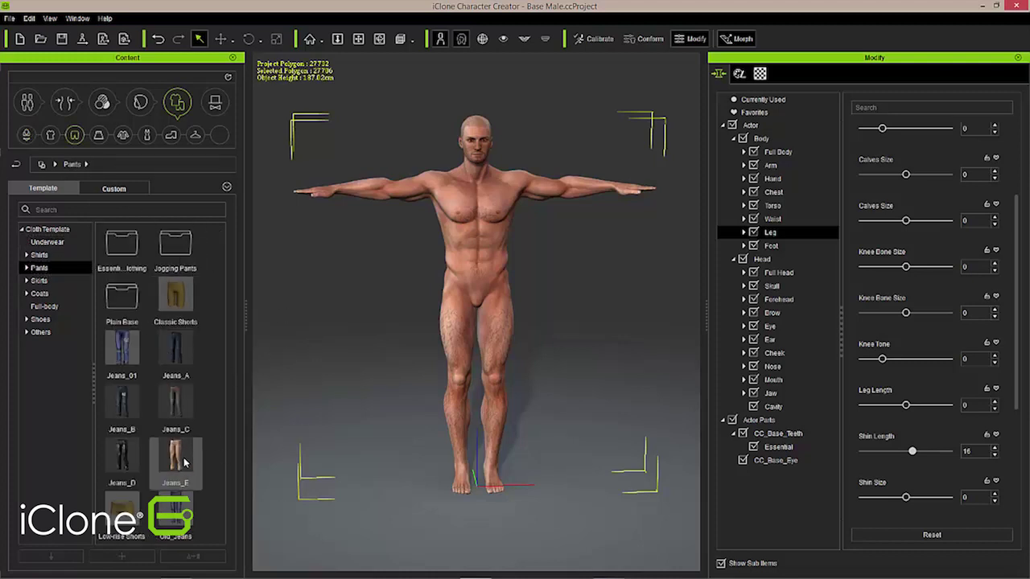
pyautogui.moveTo(184, 462); pyautogui.dragTo(483, 381)
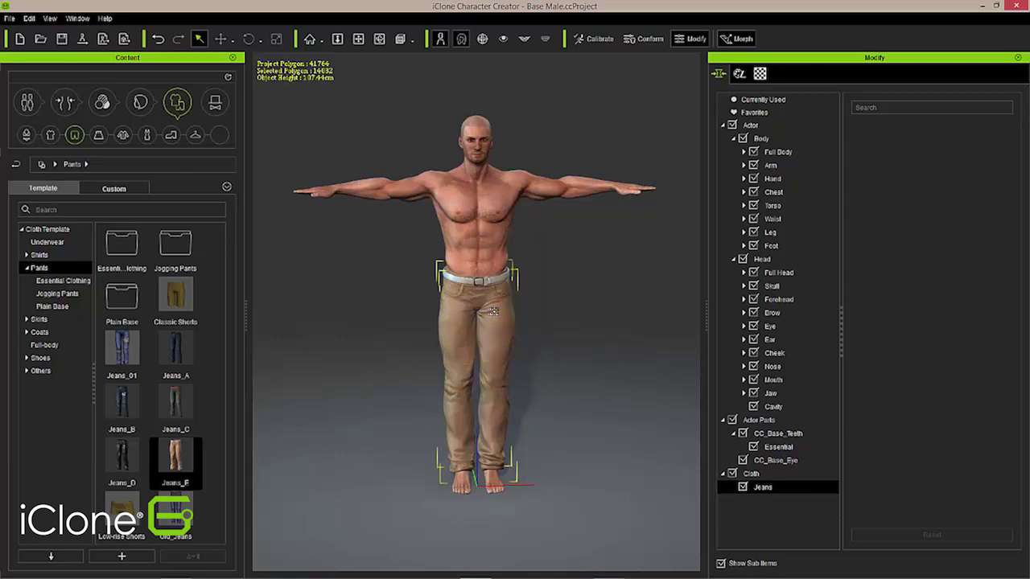
# Reshape the legs directly on the dressed body and check the fit of the jeans from different angles.
pyautogui.click(495, 332)
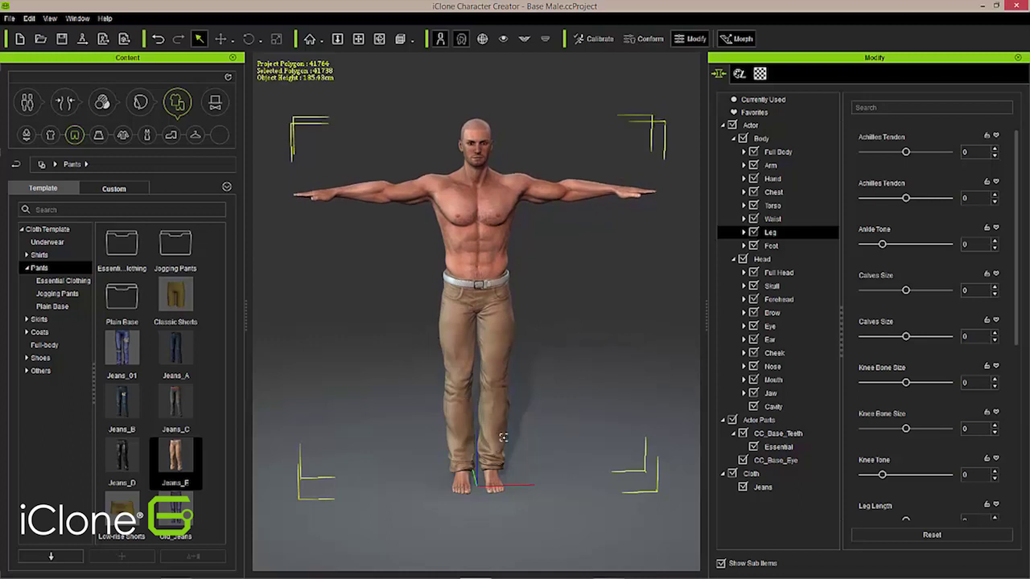
pyautogui.moveTo(503, 437); pyautogui.dragTo(471, 383)
pyautogui.moveTo(652, 399); pyautogui.dragTo(483, 378, button='right')
pyautogui.moveTo(394, 427); pyautogui.dragTo(483, 386, button='right')
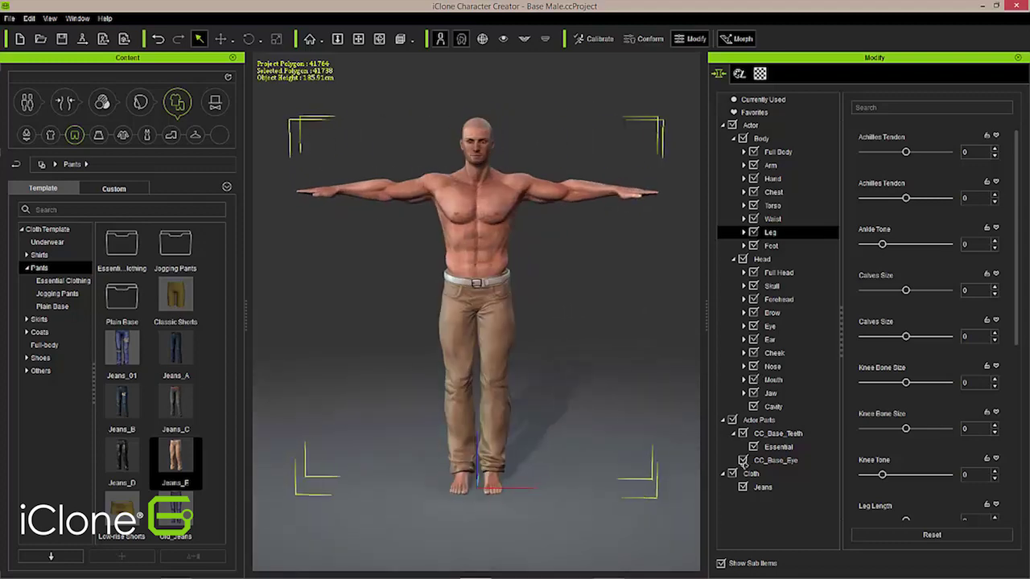
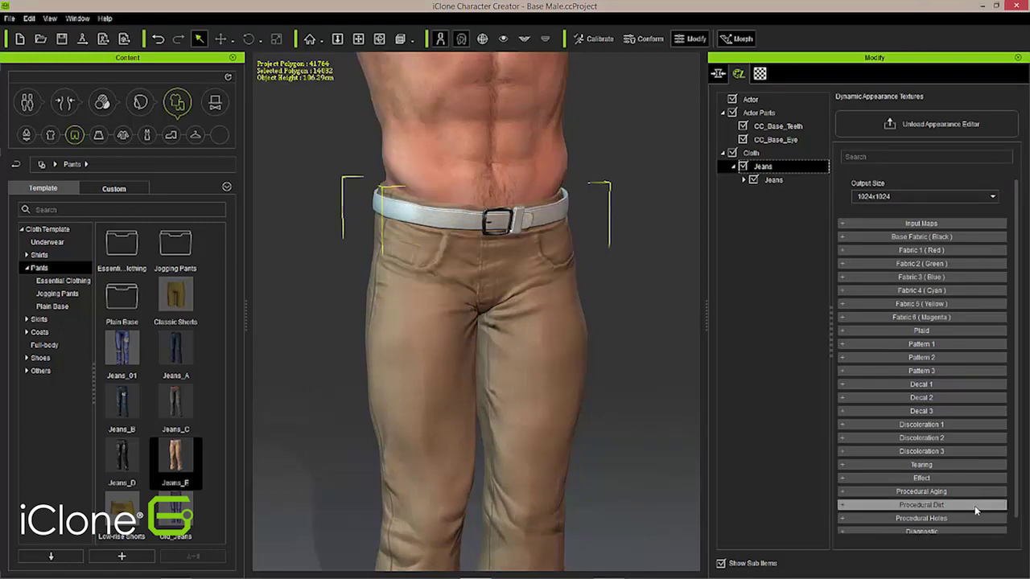
# Enable the Diagnostic display in RGB Mask mode for the jeans' appearance textures to see the fabric zones.
pyautogui.scroll(-1, 943, 330)
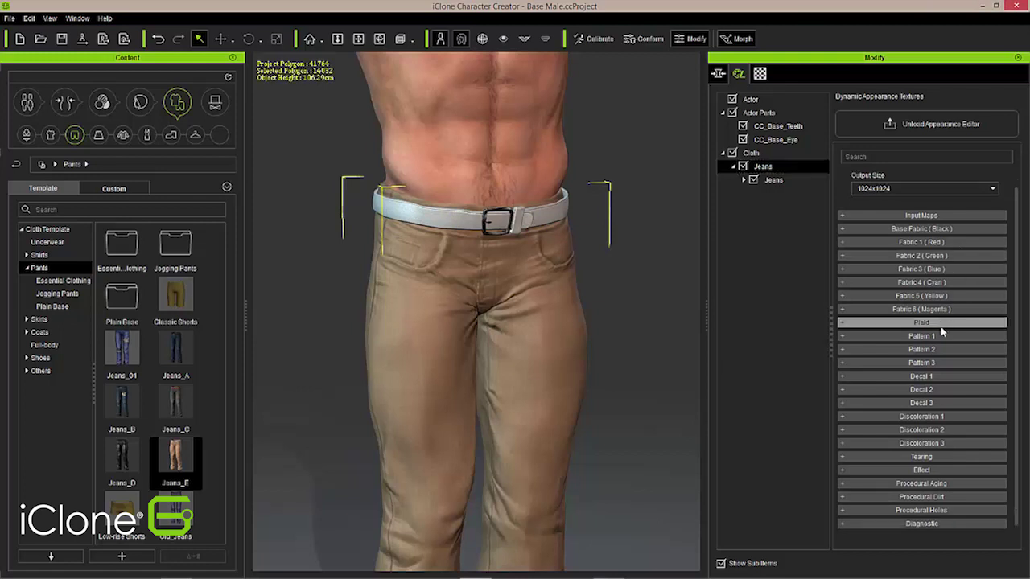
pyautogui.click(911, 529)
pyautogui.moveTo(1016, 331); pyautogui.dragTo(1016, 386)
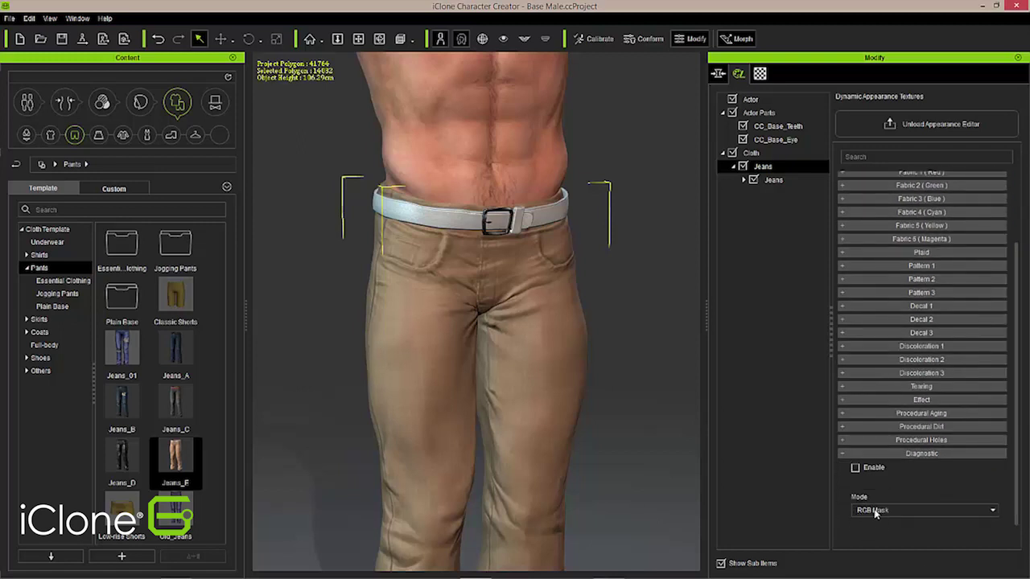
pyautogui.click(855, 468)
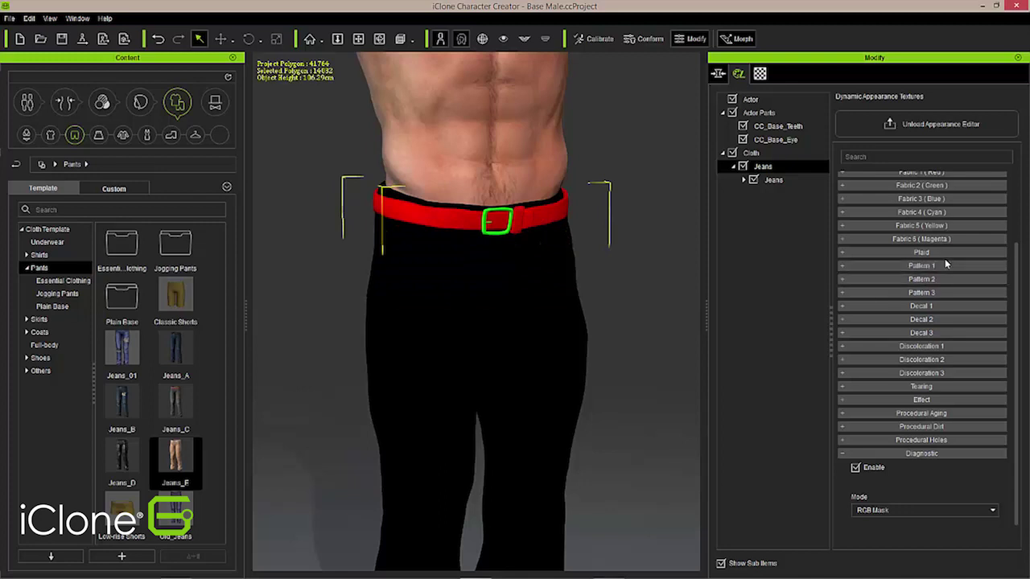
# Expand the Fabric 1 (Red) settings of the jeans and turn off the Diagnostic mask display.
pyautogui.scroll(2, 945, 258)
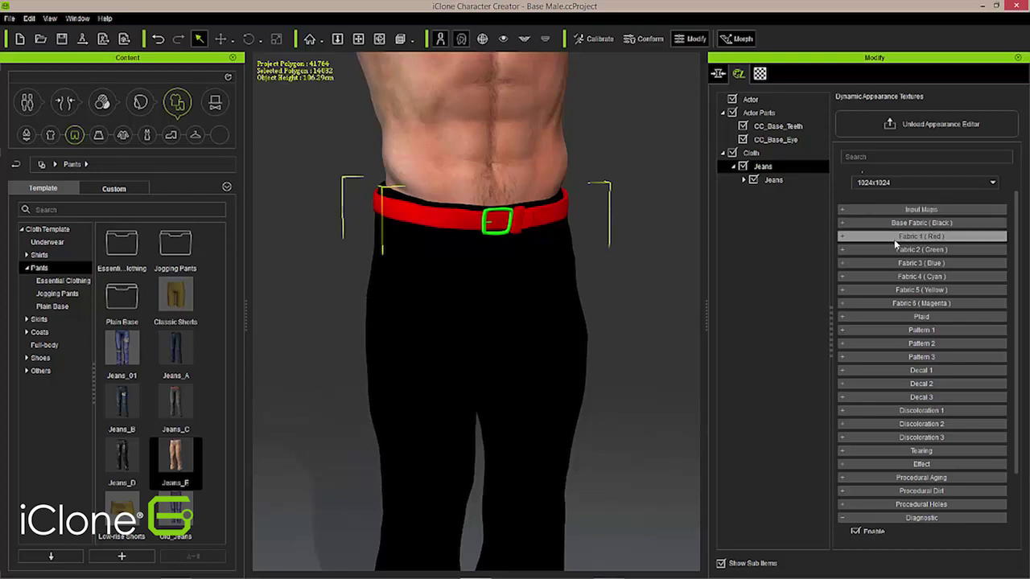
pyautogui.click(842, 238)
pyautogui.scroll(-10, 880, 321)
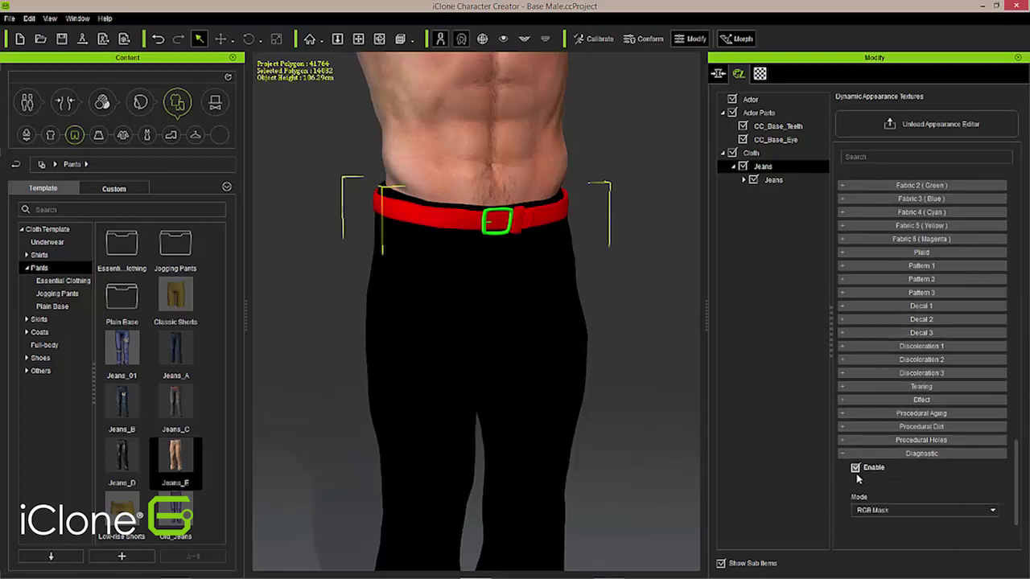
pyautogui.click(855, 467)
# Recolour the belt to reddish brown by setting the Fabric 1 Diffuse Saturation to 0.75 and Lightness to 0.49.
pyautogui.scroll(10, 894, 438)
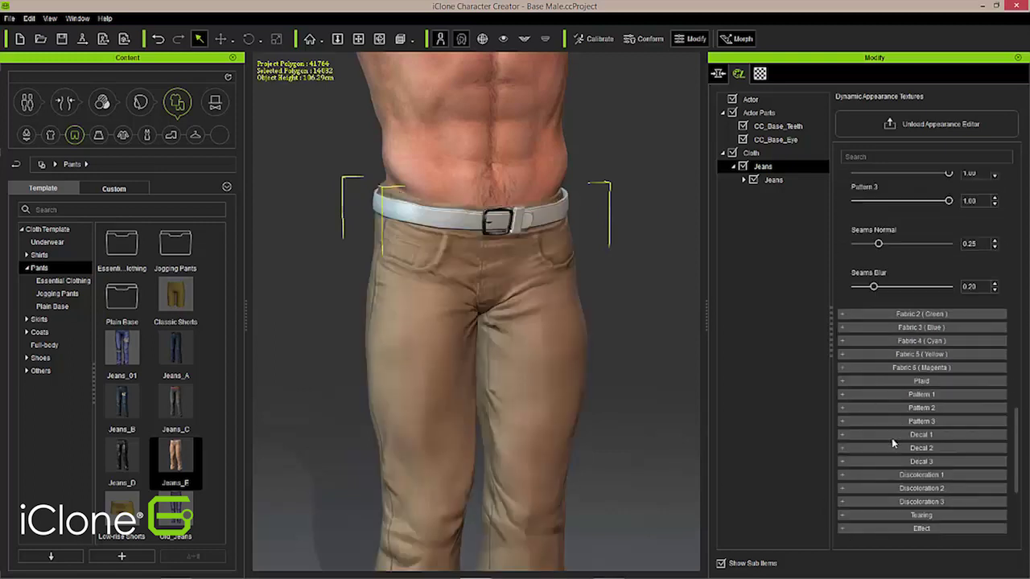
pyautogui.scroll(3, 906, 439)
pyautogui.scroll(-3, 950, 248)
pyautogui.scroll(-2, 983, 376)
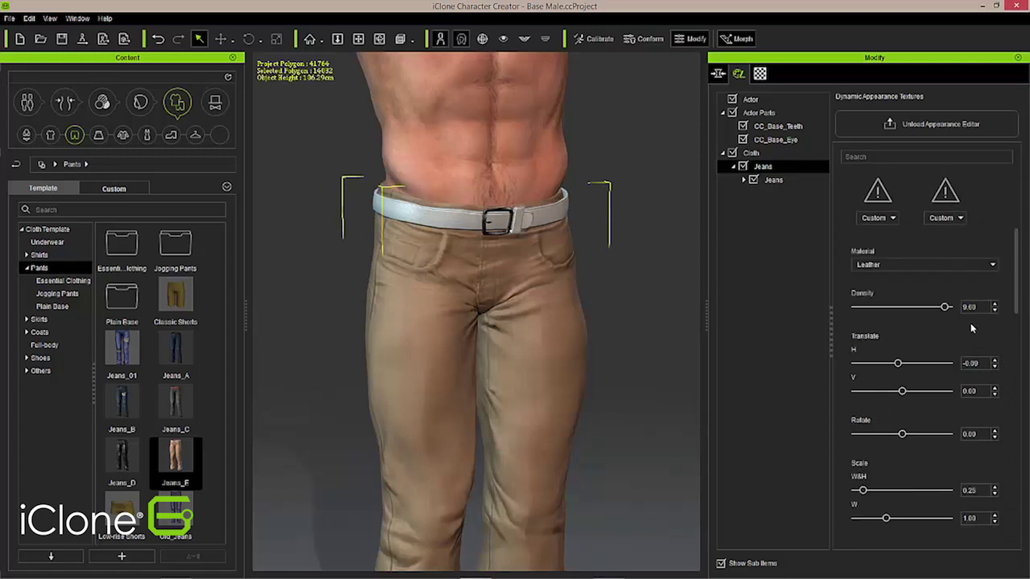
pyautogui.scroll(-4, 988, 234)
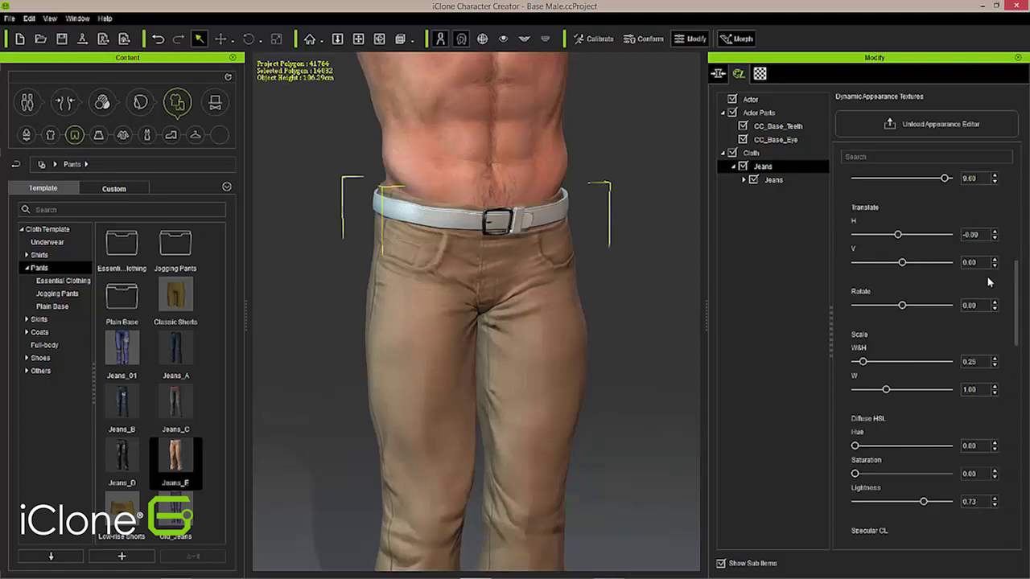
pyautogui.scroll(-6, 986, 280)
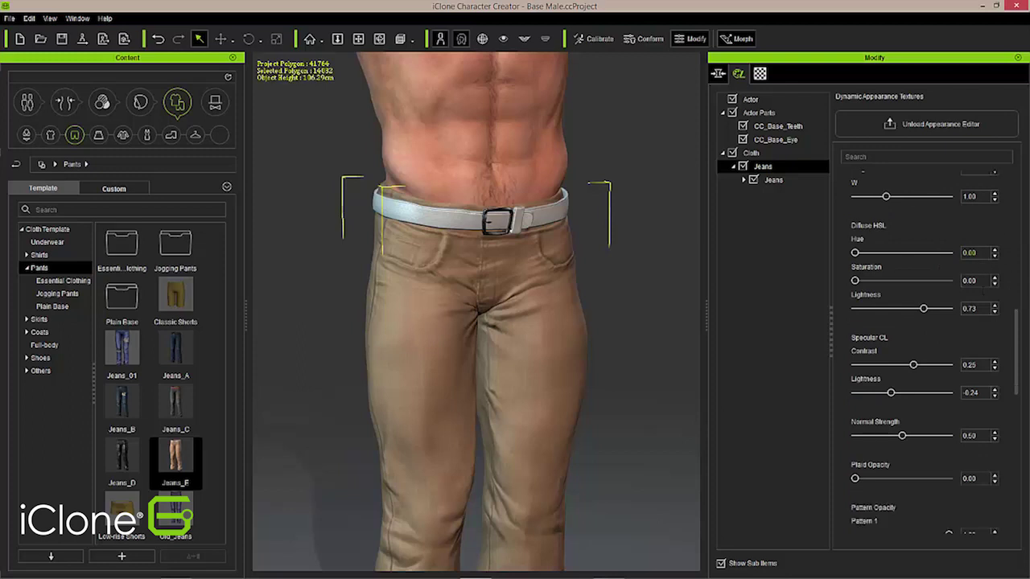
pyautogui.scroll(4, 989, 408)
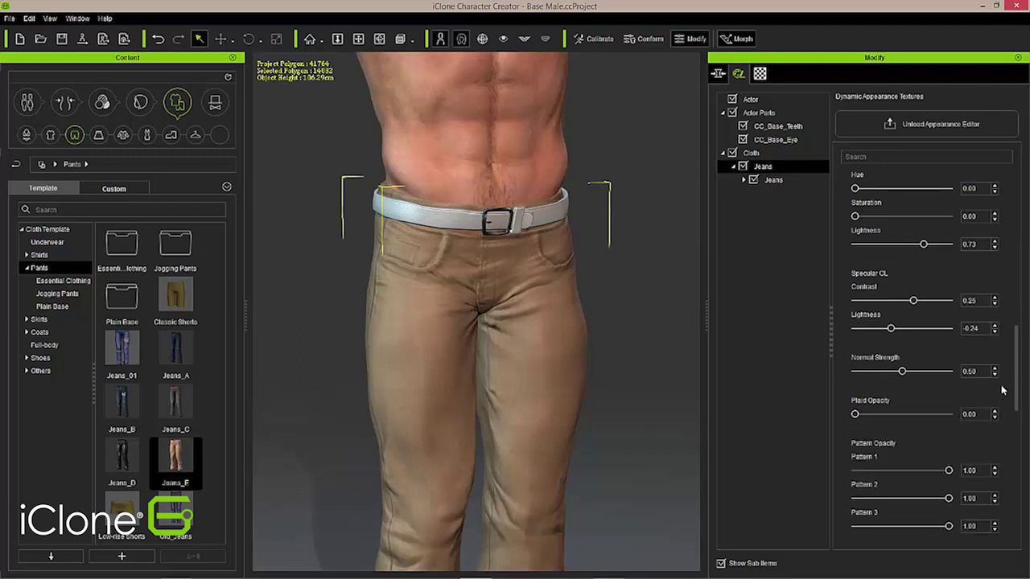
pyautogui.scroll(1, 1015, 366)
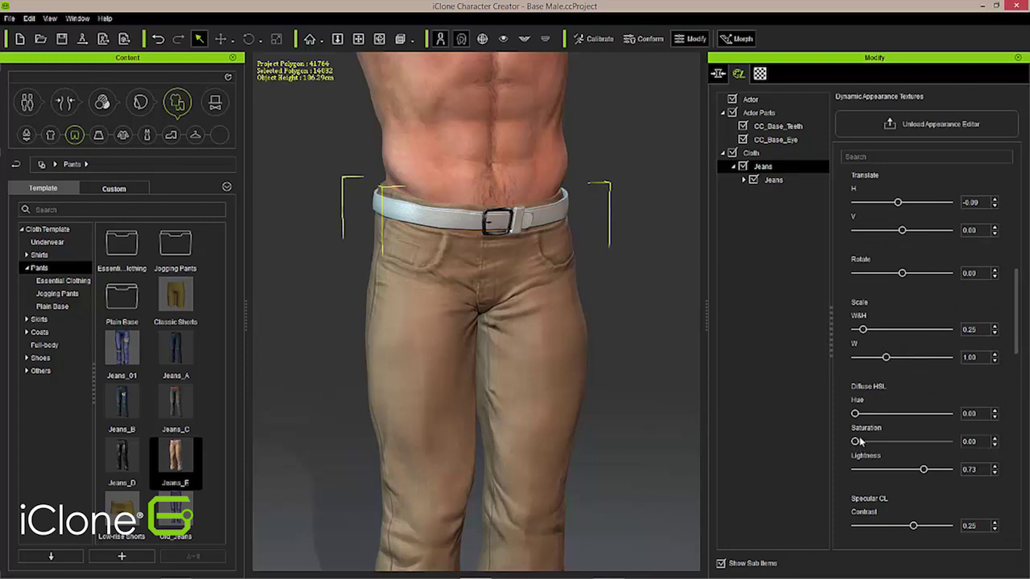
pyautogui.moveTo(855, 442); pyautogui.dragTo(926, 446)
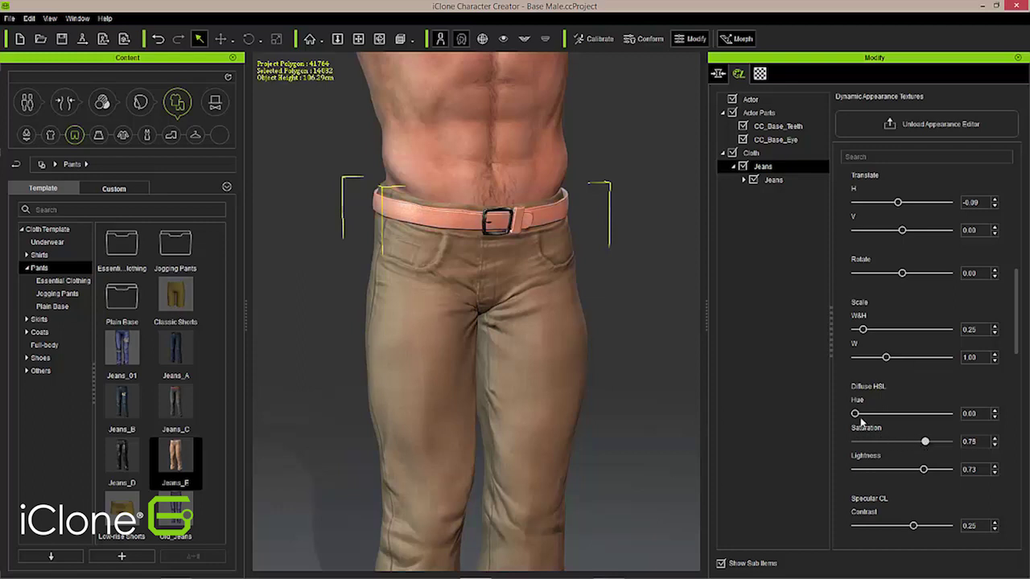
pyautogui.moveTo(856, 414)
pyautogui.mouseDown()
pyautogui.moveTo(868, 414)
pyautogui.moveTo(855, 422)
pyautogui.mouseUp()
pyautogui.moveTo(922, 473); pyautogui.dragTo(897, 481)
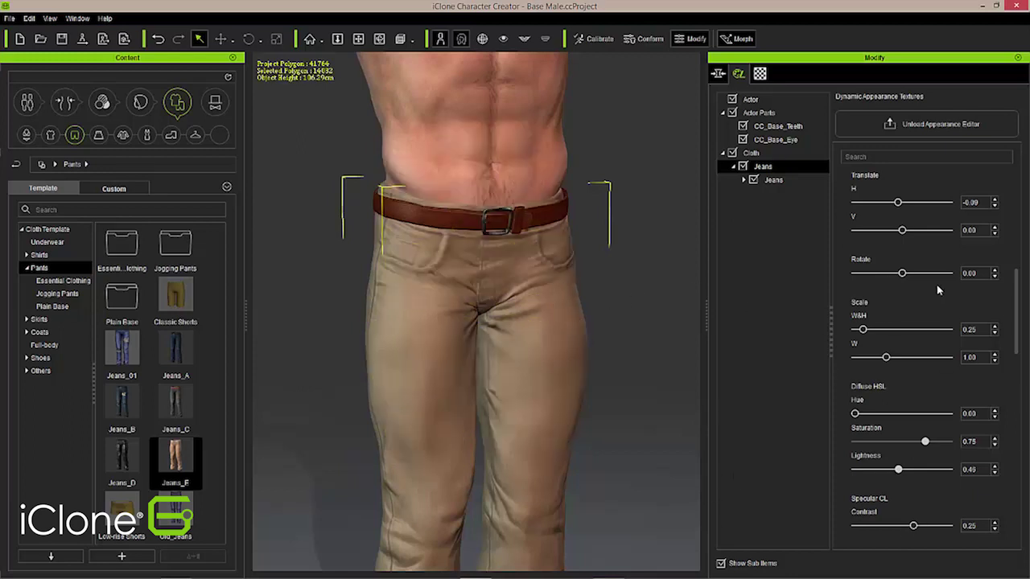
# Enable Procedural Holes for the jeans.
pyautogui.moveTo(1017, 338); pyautogui.dragTo(1029, 252)
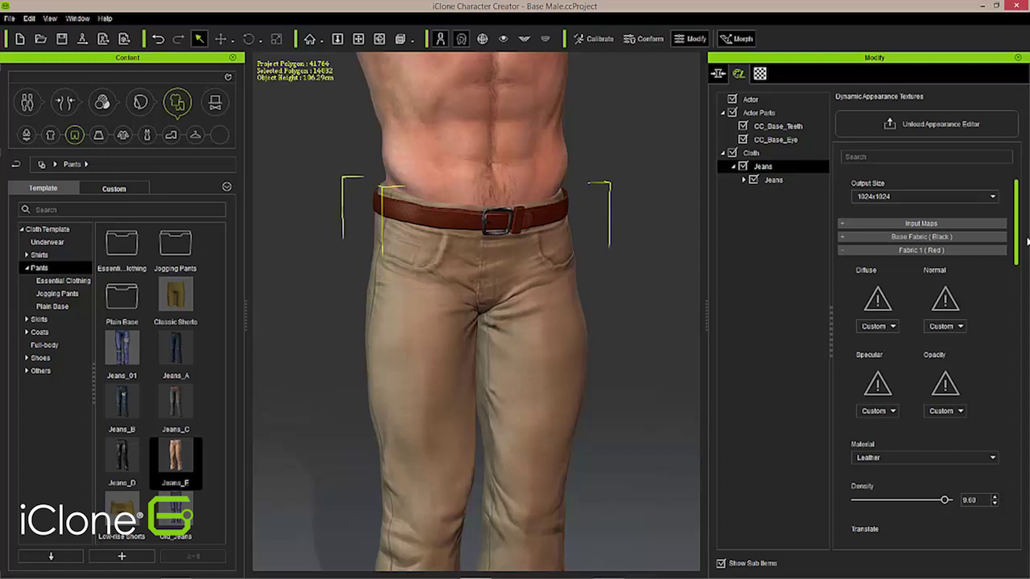
pyautogui.scroll(-15, 953, 493)
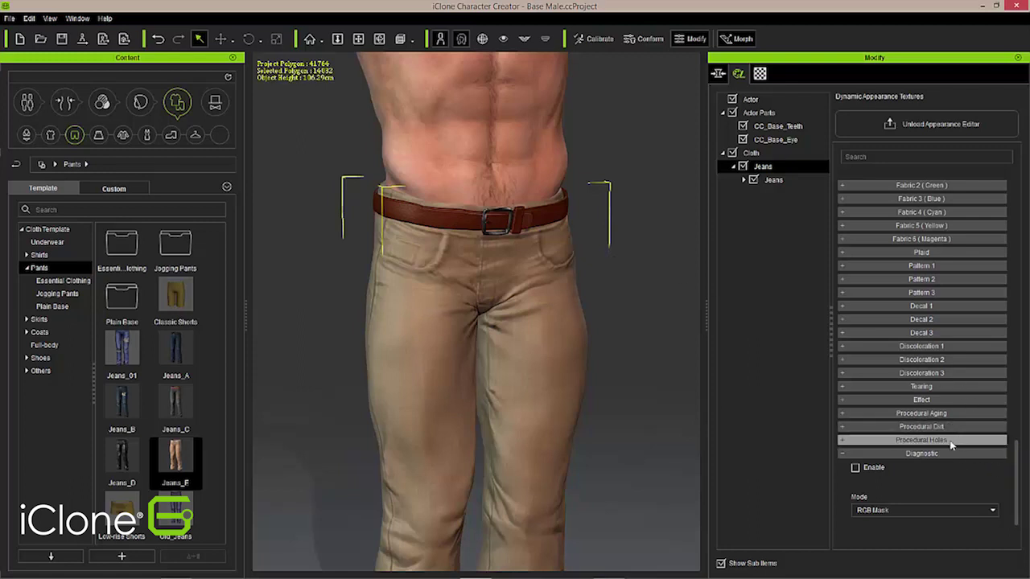
pyautogui.click(842, 441)
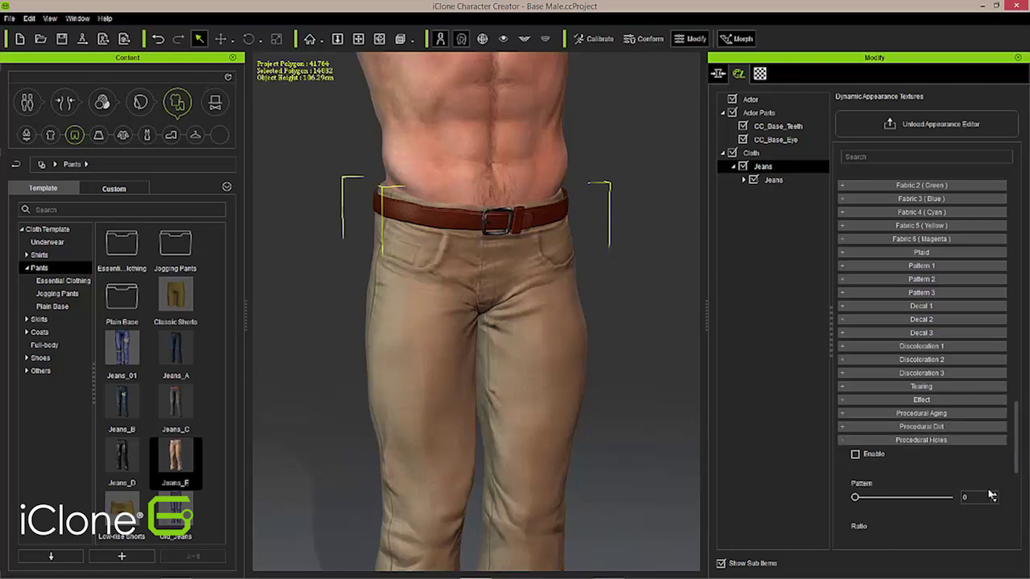
pyautogui.moveTo(1019, 438); pyautogui.dragTo(1016, 476)
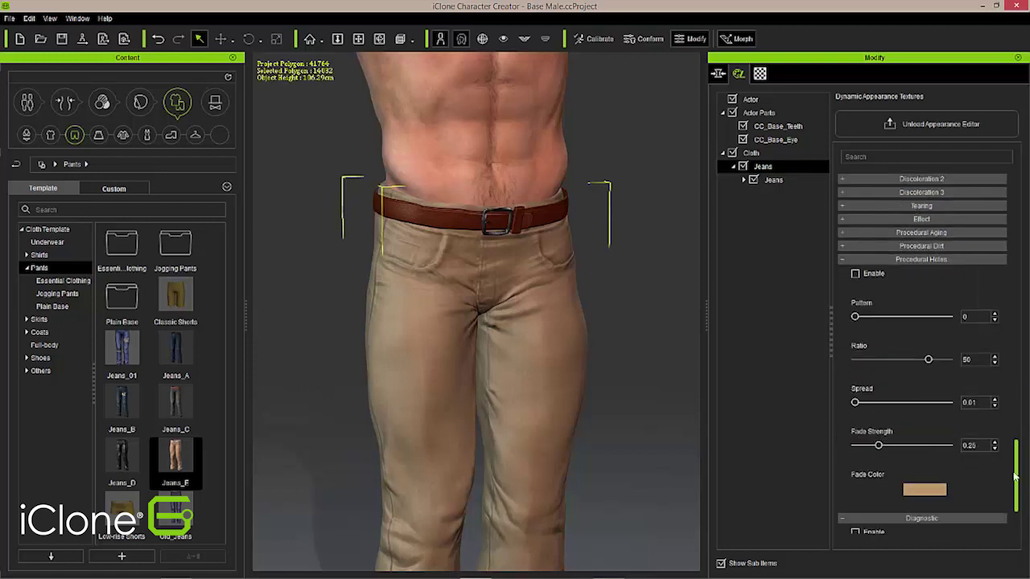
pyautogui.click(856, 274)
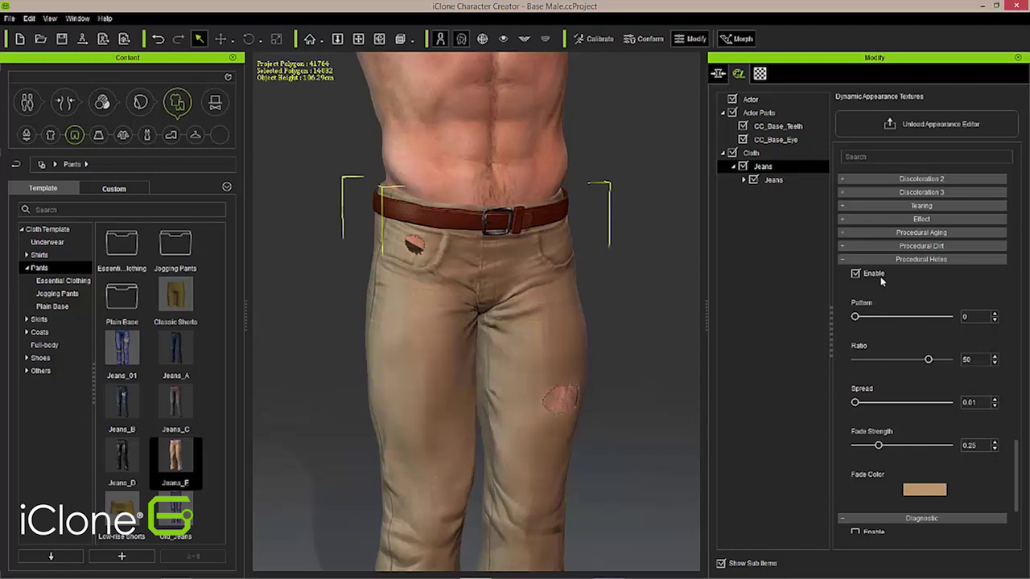
# Set the jeans' procedural holes to Pattern 8, Ratio 40 and Spread 0.24.
pyautogui.moveTo(855, 318); pyautogui.dragTo(932, 311)
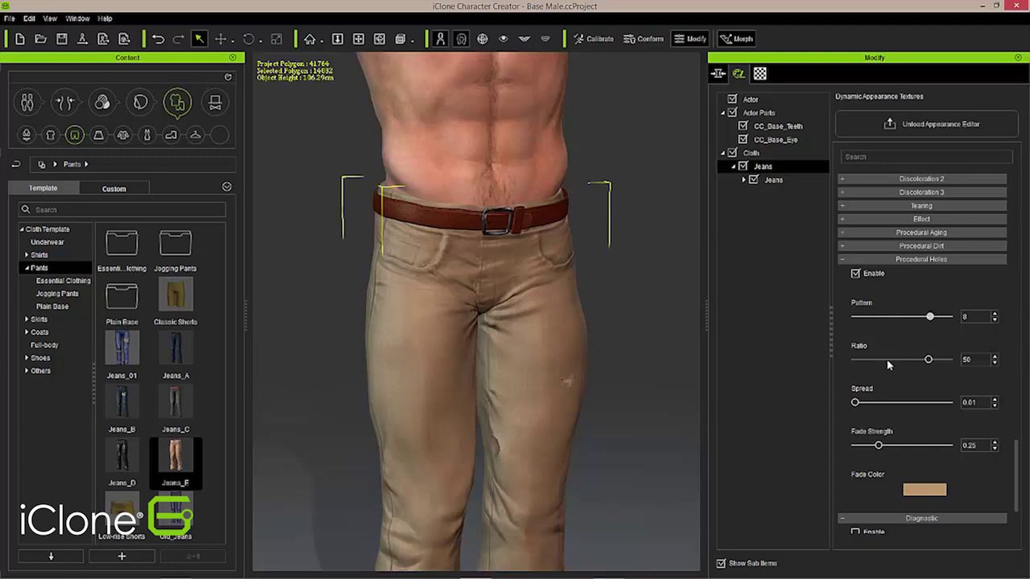
pyautogui.moveTo(928, 359); pyautogui.dragTo(913, 377)
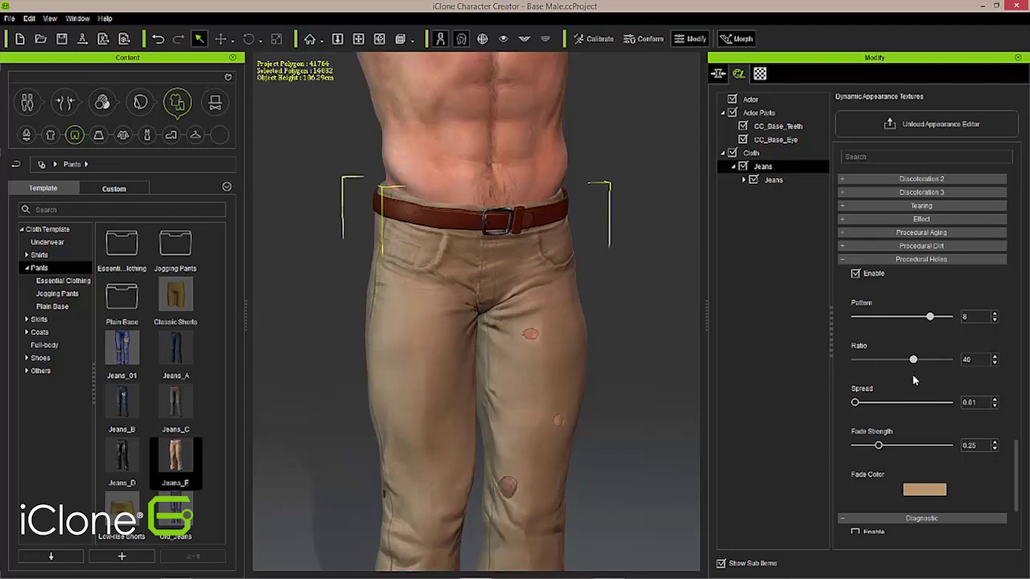
pyautogui.moveTo(855, 402); pyautogui.dragTo(879, 400)
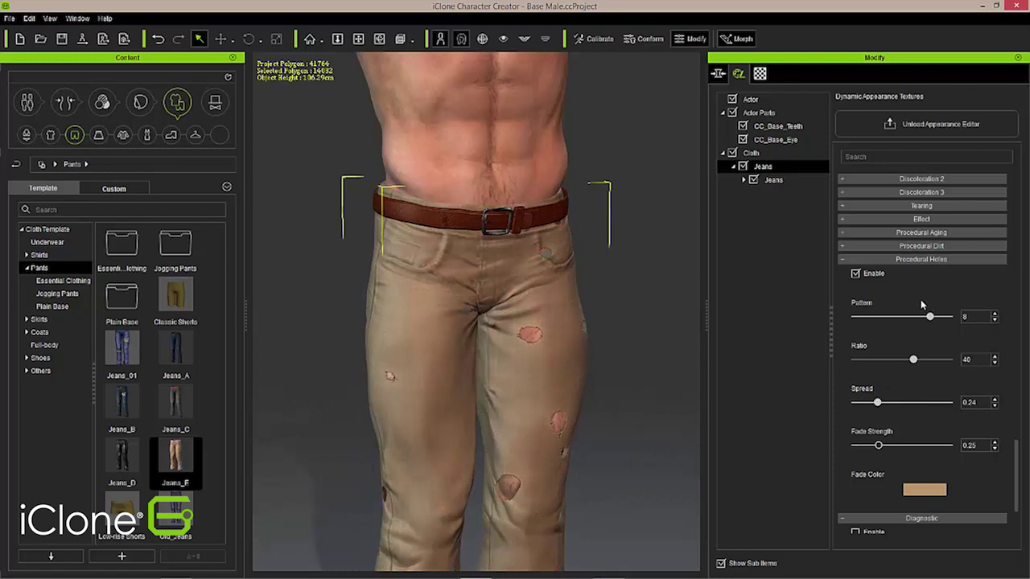
# Change the jeans' procedural holes to Pattern 4 and Spread 0.34, and check the result on the full figure.
pyautogui.moveTo(930, 318); pyautogui.dragTo(892, 317)
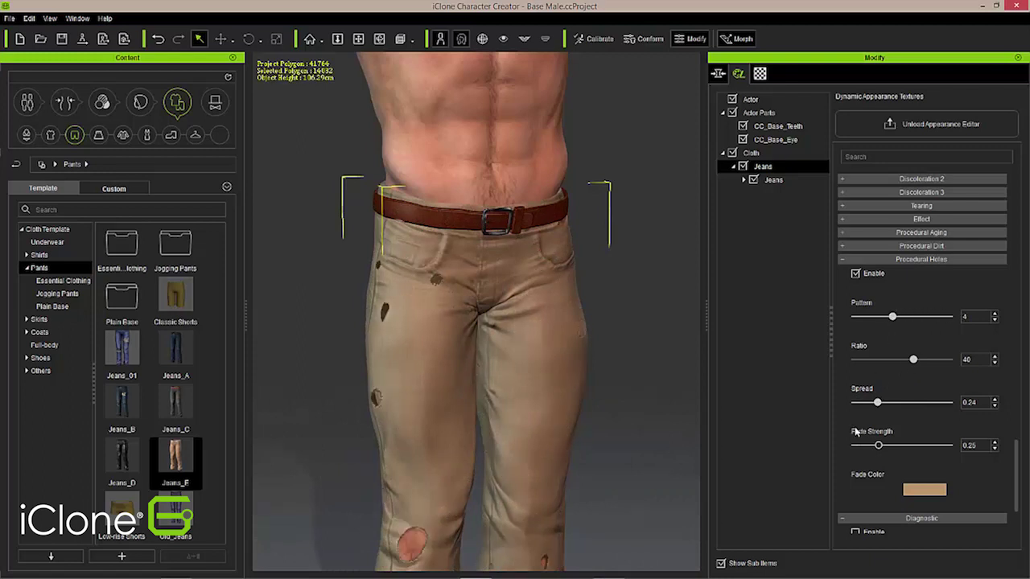
pyautogui.moveTo(878, 401); pyautogui.dragTo(887, 401)
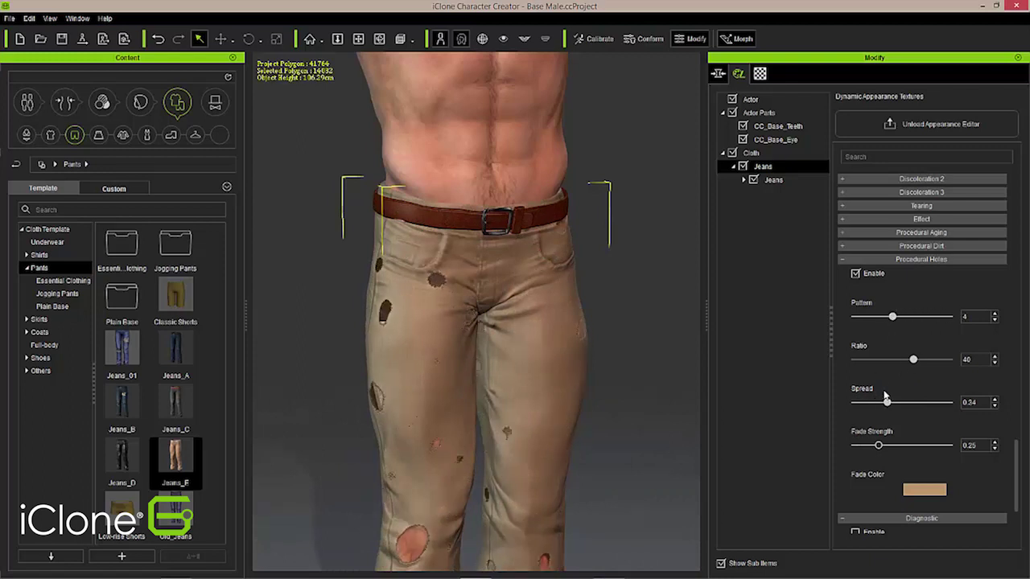
pyautogui.moveTo(540, 298); pyautogui.dragTo(635, 336, button='right')
pyautogui.moveTo(532, 400); pyautogui.dragTo(602, 278, button='right')
pyautogui.scroll(-5, 584, 356)
pyautogui.moveTo(584, 357); pyautogui.dragTo(589, 303, button='middle')
pyautogui.moveTo(588, 303); pyautogui.dragTo(673, 364, button='right')
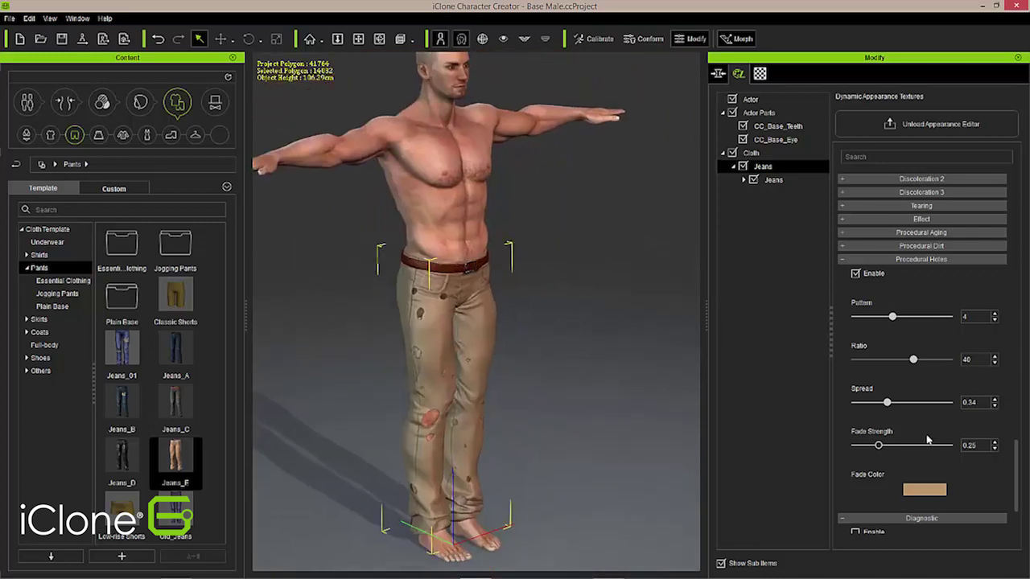
# Increase the Fade Strength of the jeans' procedural holes and collapse the Procedural Holes settings.
pyautogui.moveTo(880, 448); pyautogui.dragTo(906, 445)
pyautogui.moveTo(889, 409)
pyautogui.mouseDown()
pyautogui.moveTo(879, 414)
pyautogui.moveTo(891, 410)
pyautogui.moveTo(889, 417)
pyautogui.mouseUp()
pyautogui.click(843, 260)
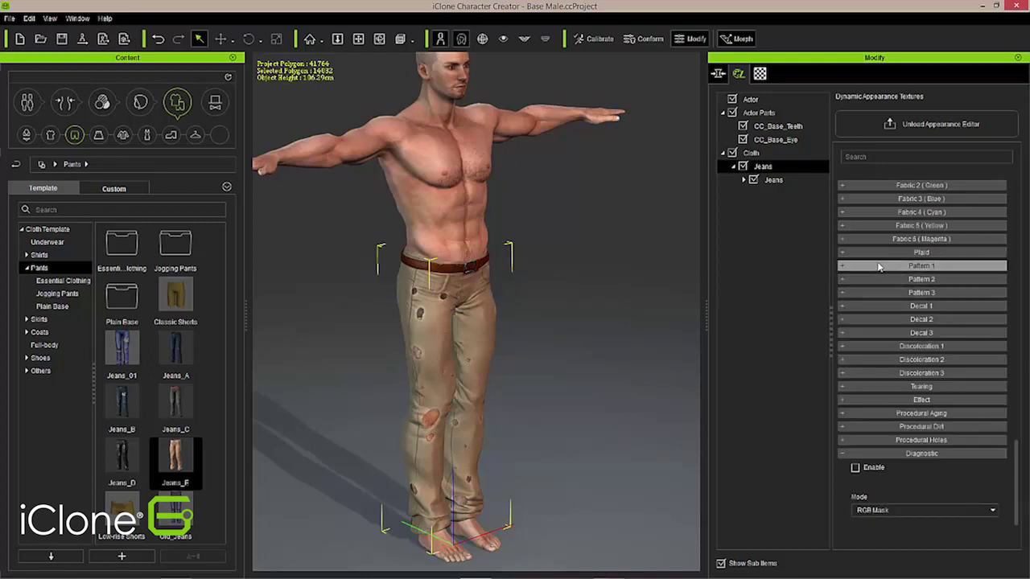
# Add procedural dirt to the jeans with an Amount of 0.52.
pyautogui.click(843, 428)
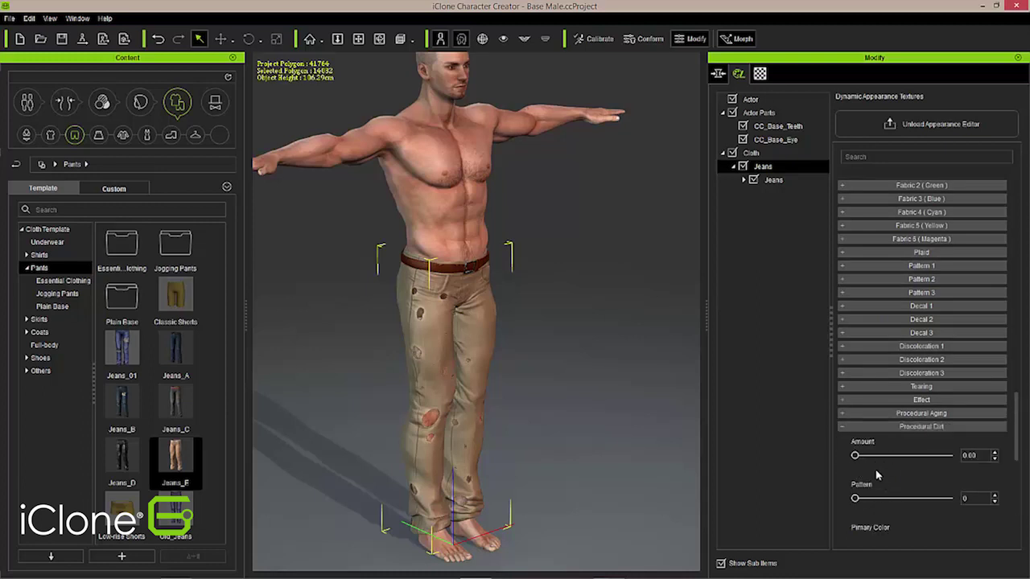
pyautogui.scroll(-1, 869, 495)
pyautogui.scroll(-2, 908, 455)
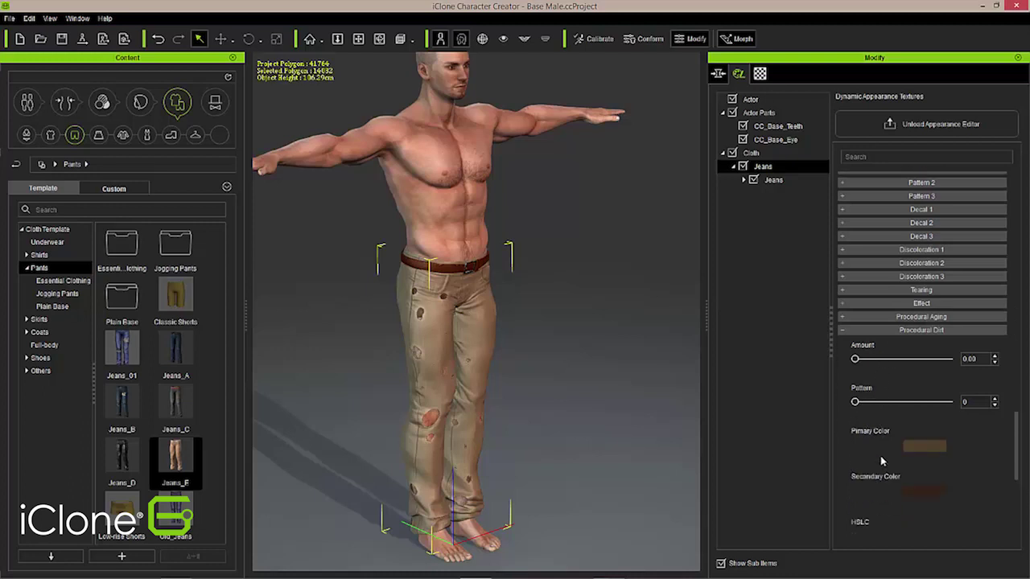
pyautogui.moveTo(855, 360); pyautogui.dragTo(904, 359)
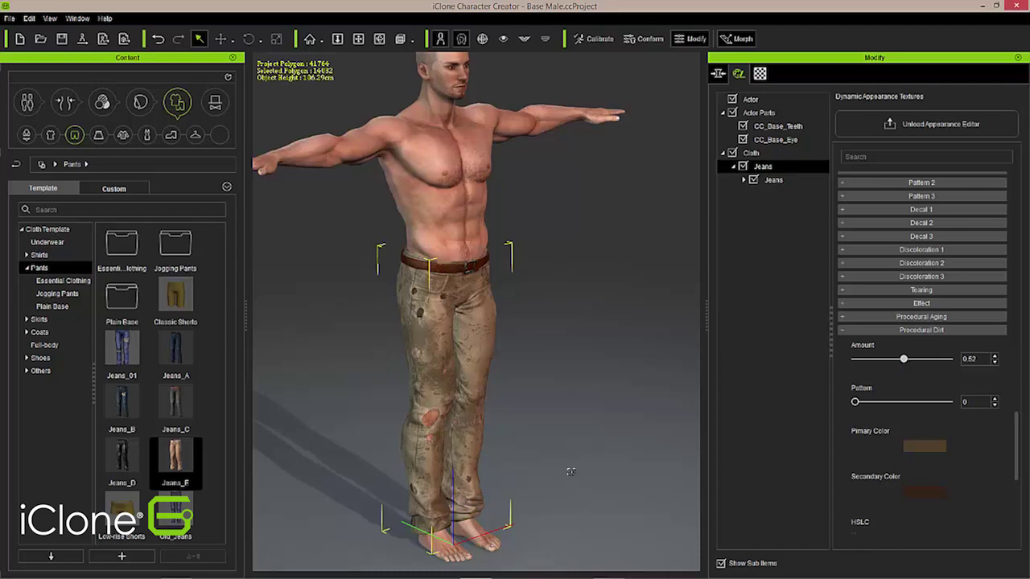
pyautogui.moveTo(331, 378); pyautogui.dragTo(535, 375, button='right')
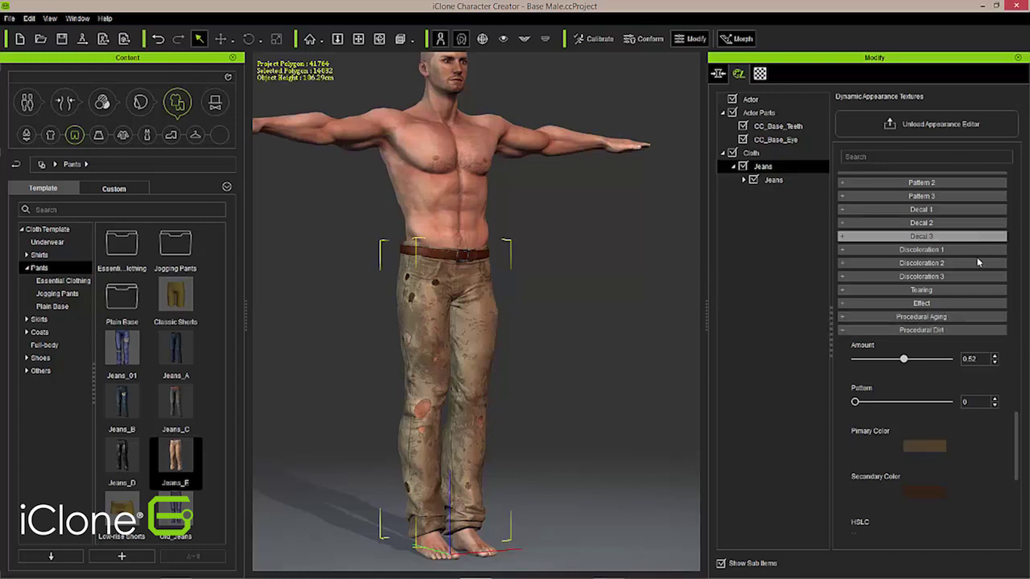
# Dress the character in Shirt_A from the Shirts templates.
pyautogui.scroll(4, 1017, 453)
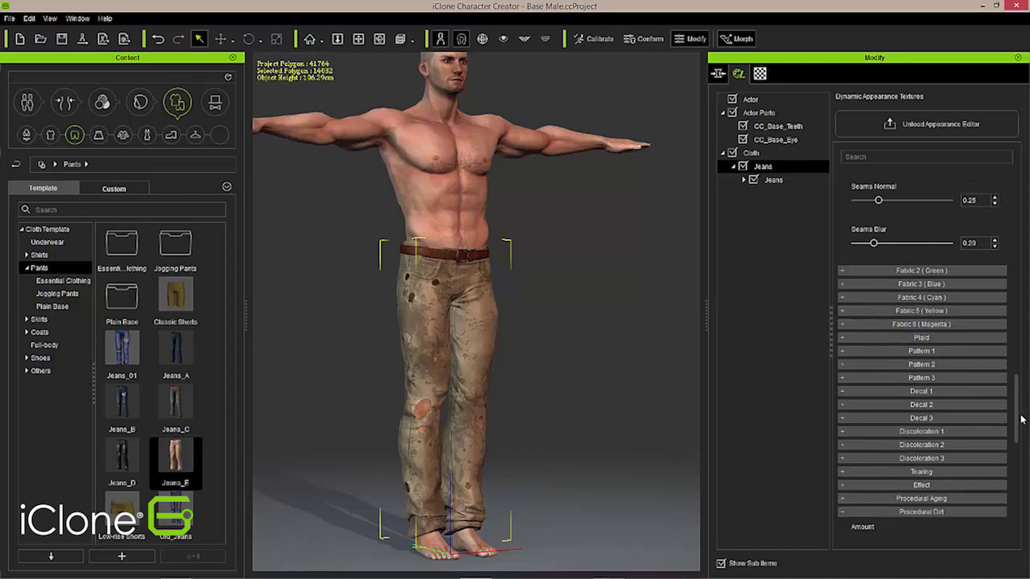
pyautogui.scroll(4, 1022, 414)
pyautogui.scroll(3, 1027, 272)
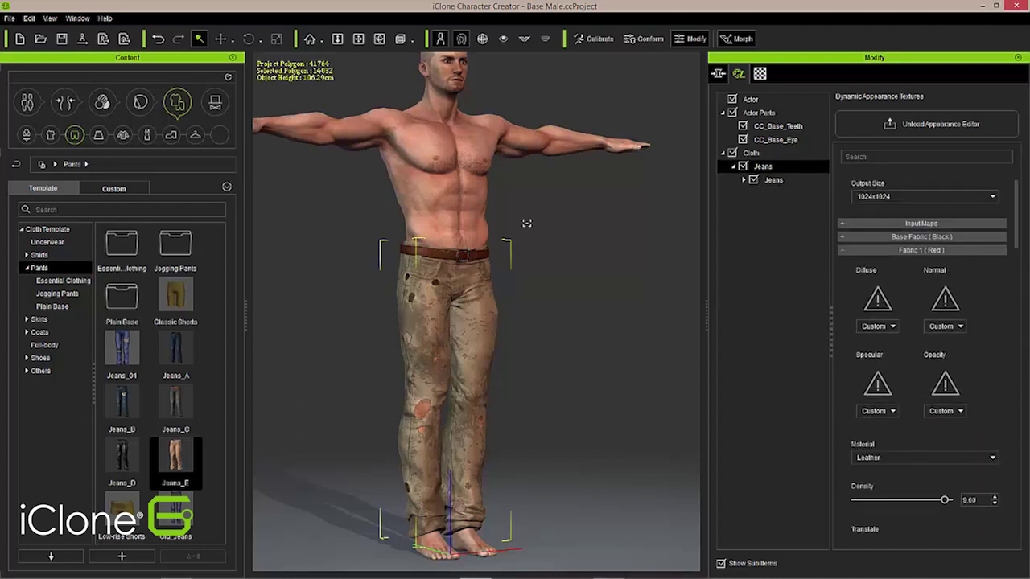
pyautogui.scroll(-4, 439, 298)
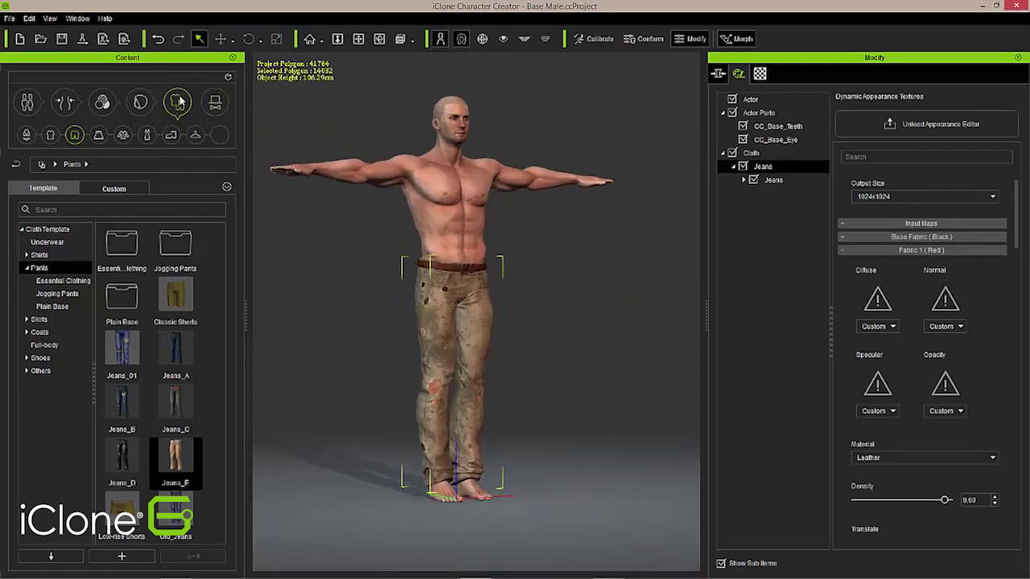
pyautogui.click(50, 134)
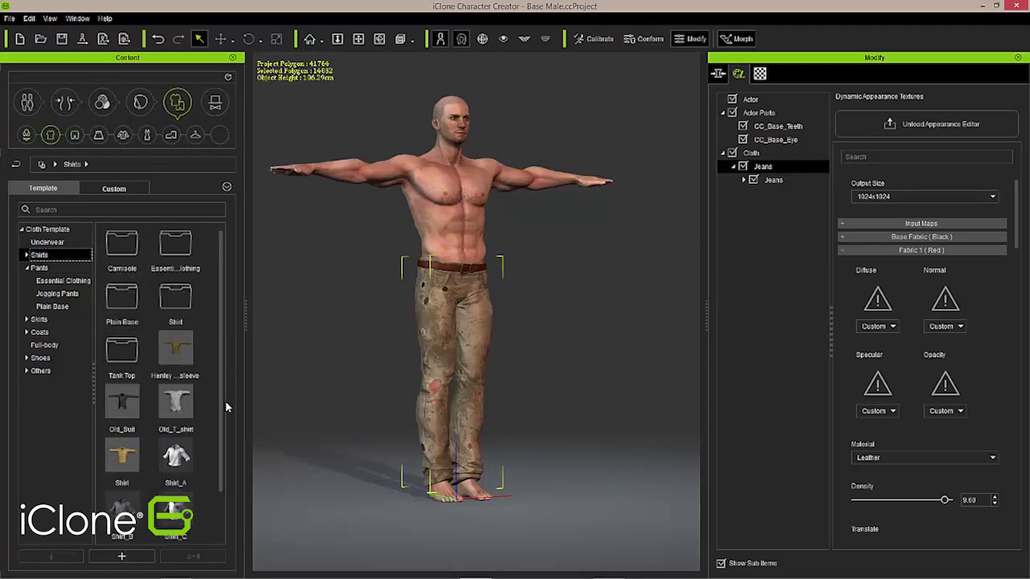
pyautogui.click(180, 456)
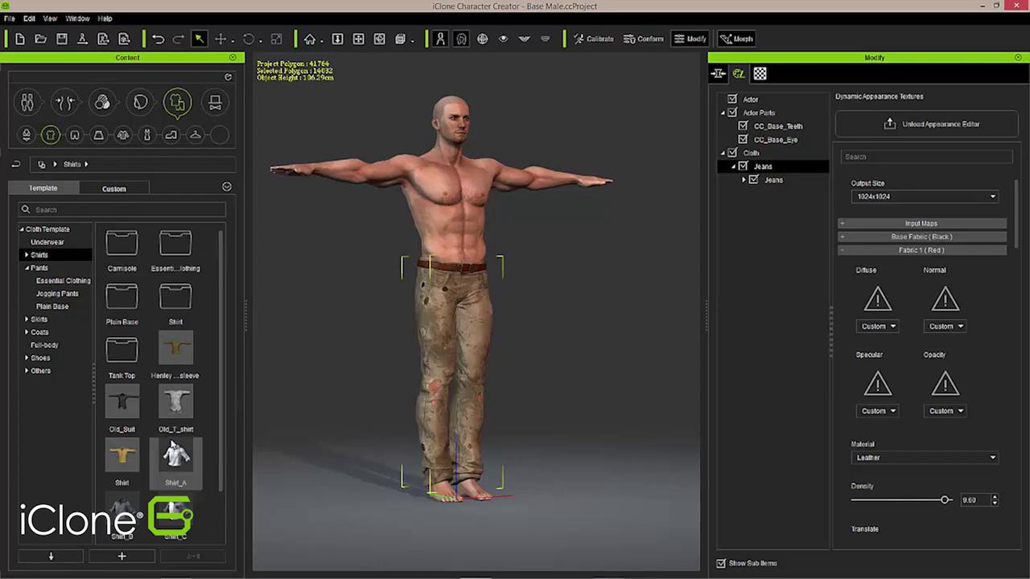
pyautogui.moveTo(165, 457); pyautogui.dragTo(440, 316)
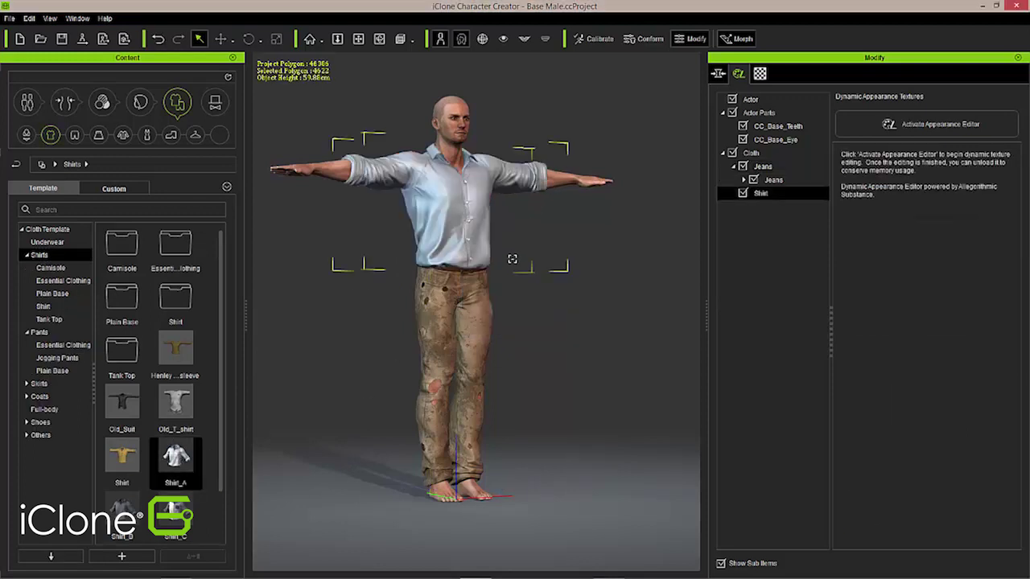
# Activate the Appearance Editor for the shirt.
pyautogui.moveTo(566, 351); pyautogui.dragTo(515, 210, button='right')
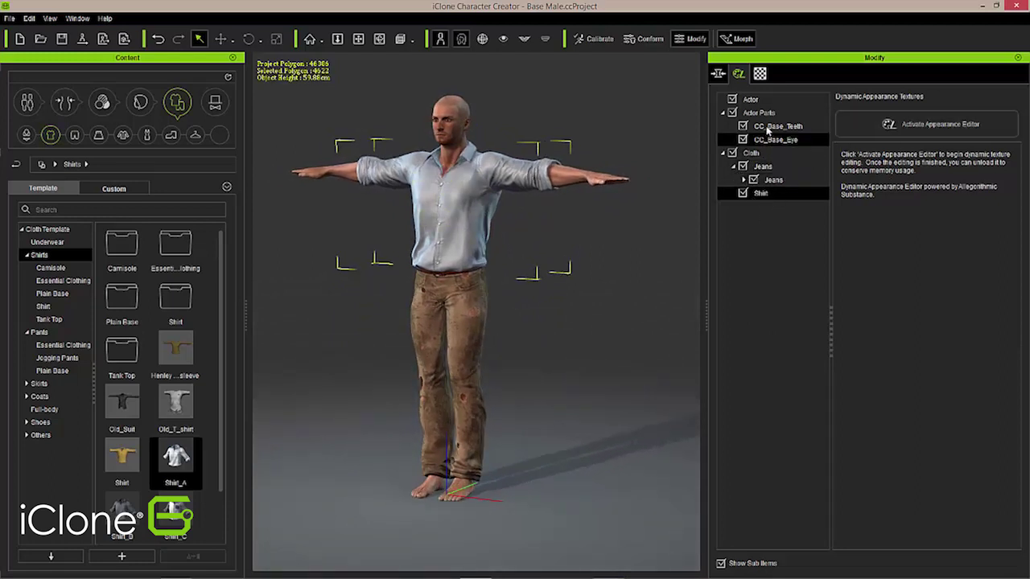
pyautogui.click(908, 135)
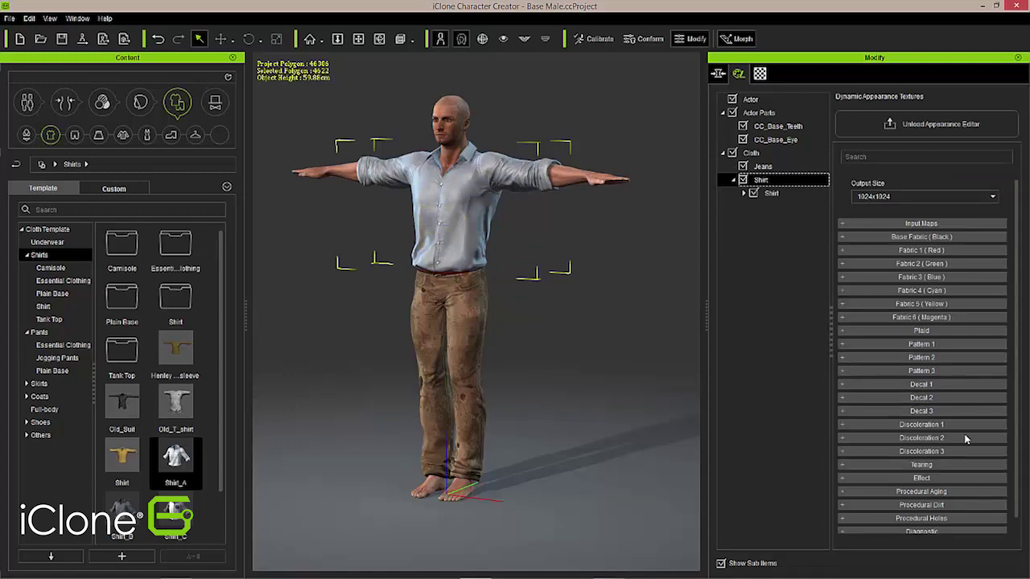
pyautogui.scroll(-1, 956, 457)
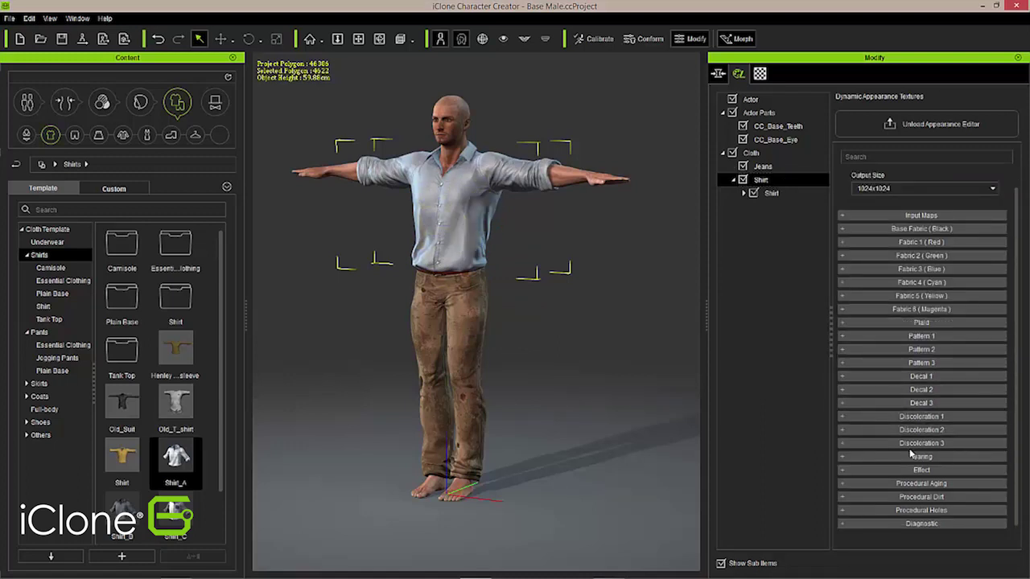
pyautogui.scroll(1, 950, 236)
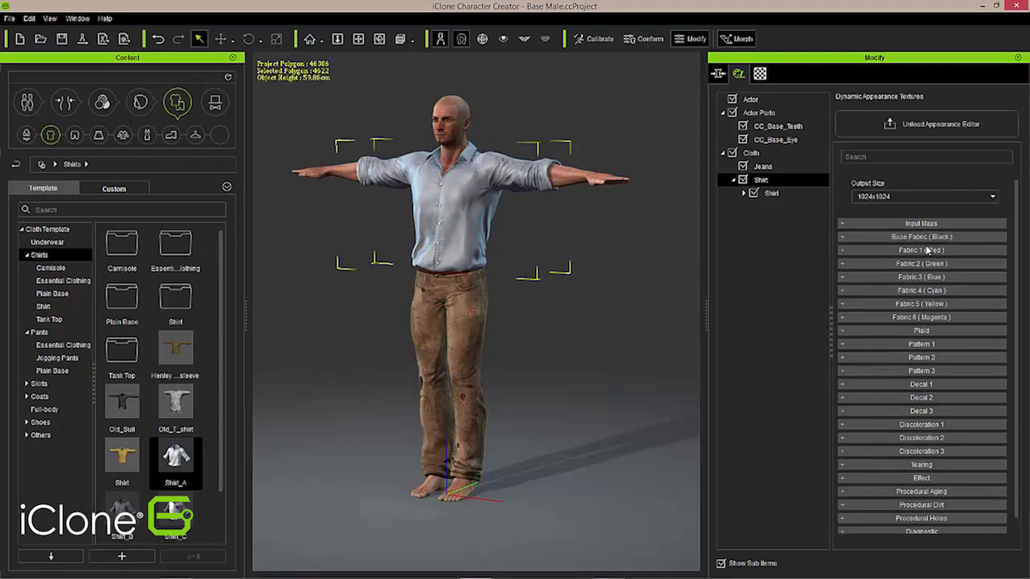
pyautogui.scroll(-1, 971, 440)
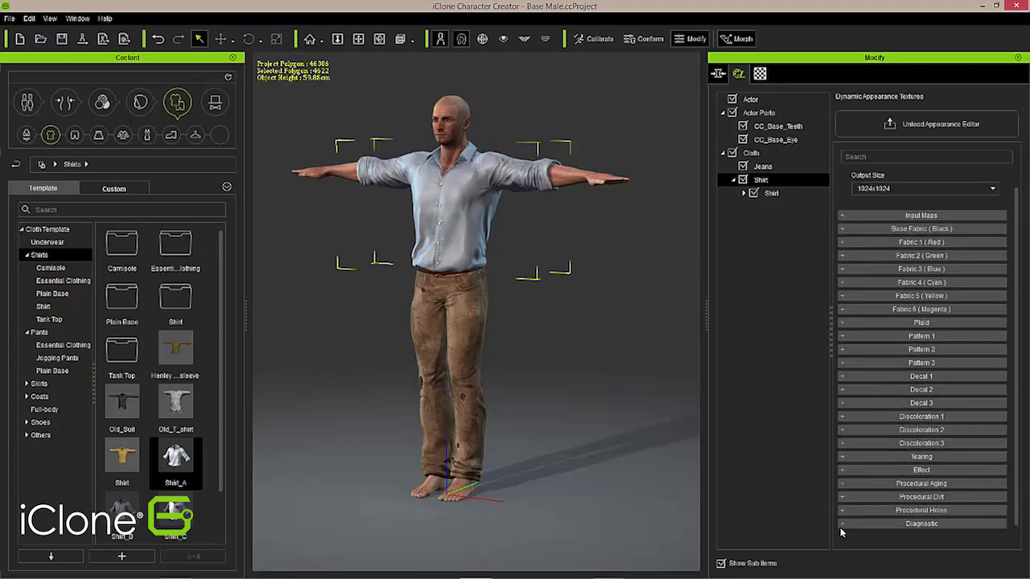
# Display the shirt's RGB Mask diagnostic to identify its fabric regions, and switch it off again.
pyautogui.click(920, 524)
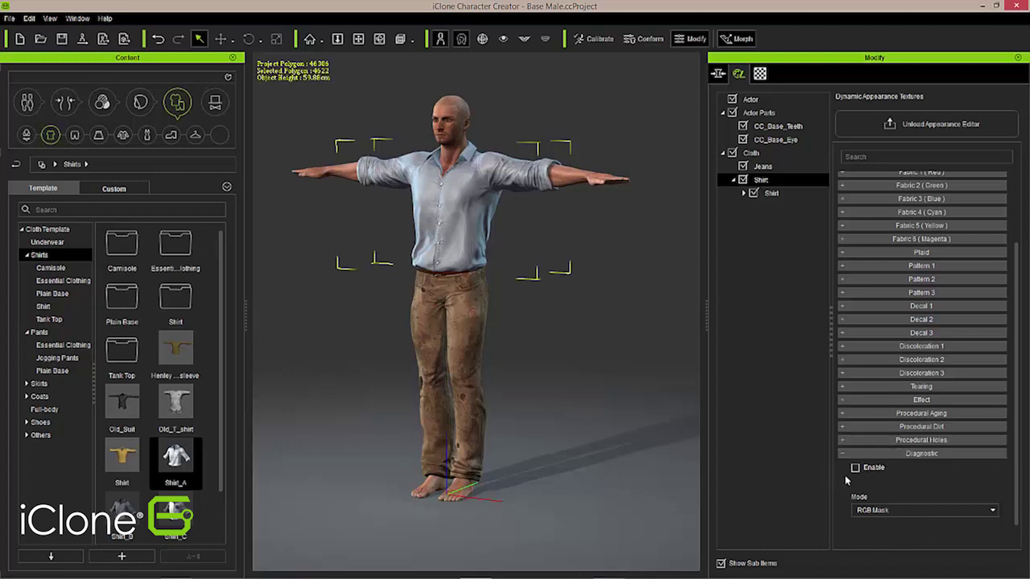
pyautogui.click(854, 468)
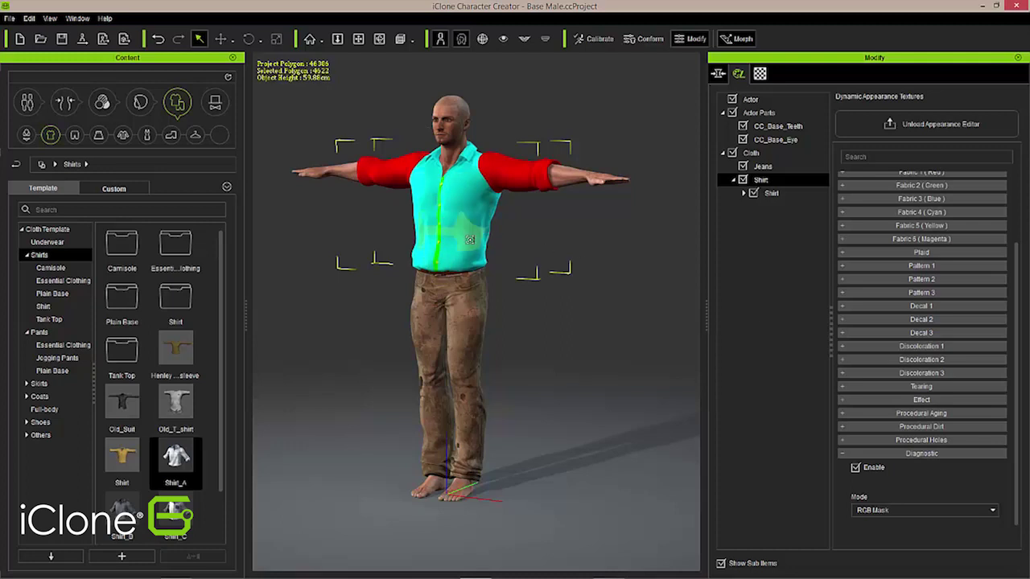
pyautogui.scroll(-2, 637, 280)
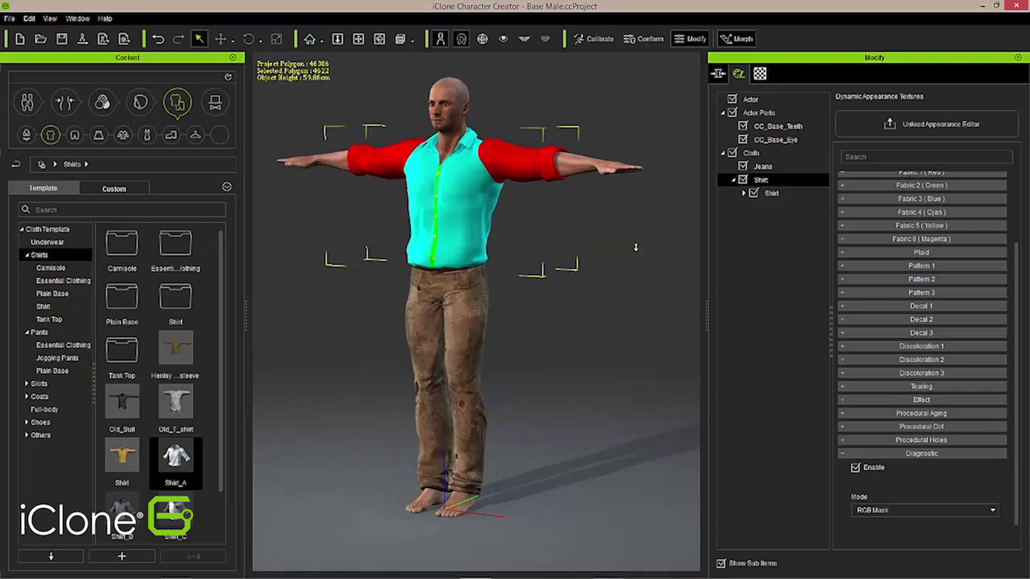
pyautogui.click(856, 469)
pyautogui.click(856, 469)
pyautogui.click(856, 470)
# Lower the Diffuse Saturation of the shirt's Base Fabric (Black) and collapse its settings.
pyautogui.scroll(3, 917, 463)
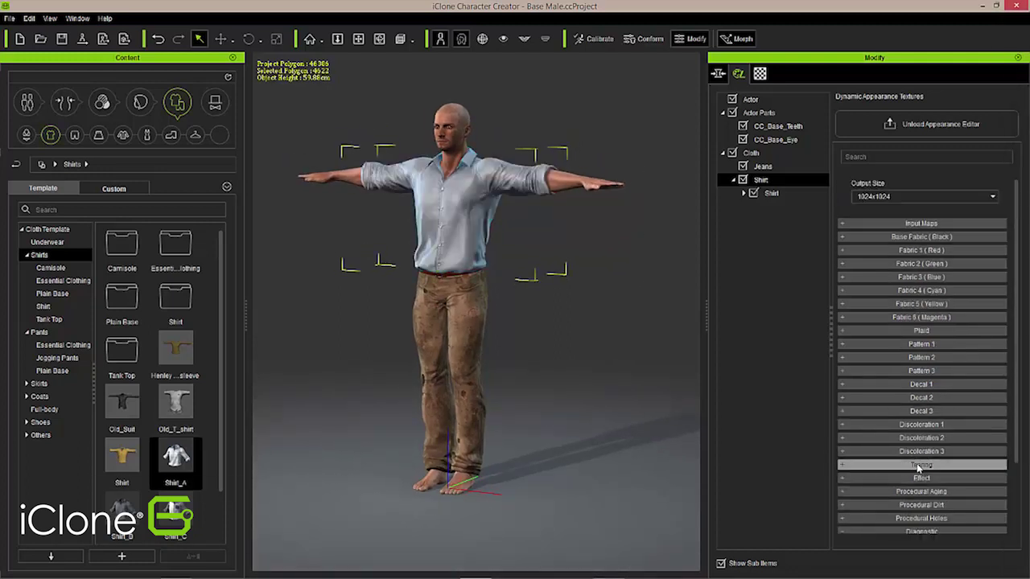
pyautogui.click(852, 238)
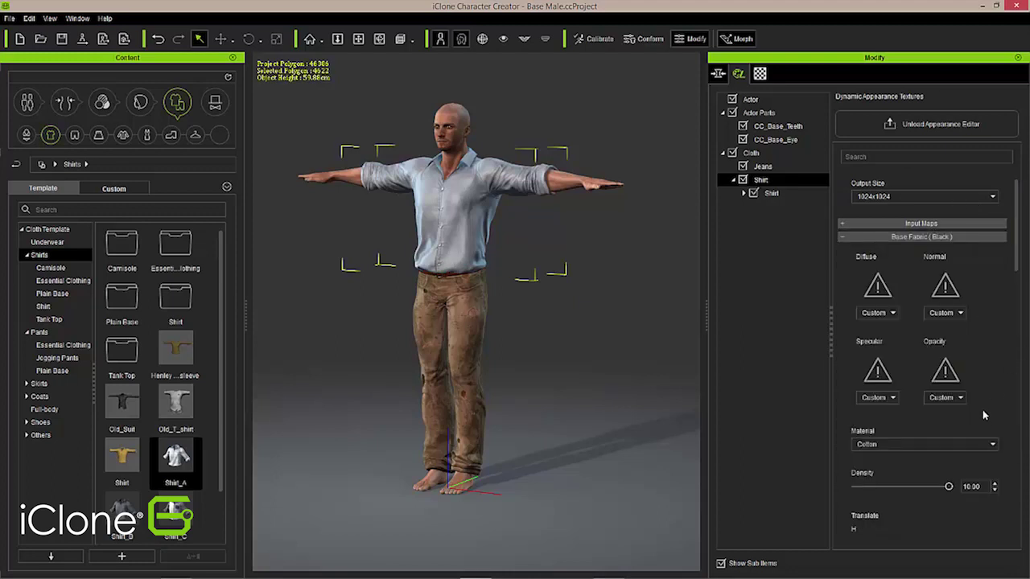
pyautogui.scroll(-10, 986, 416)
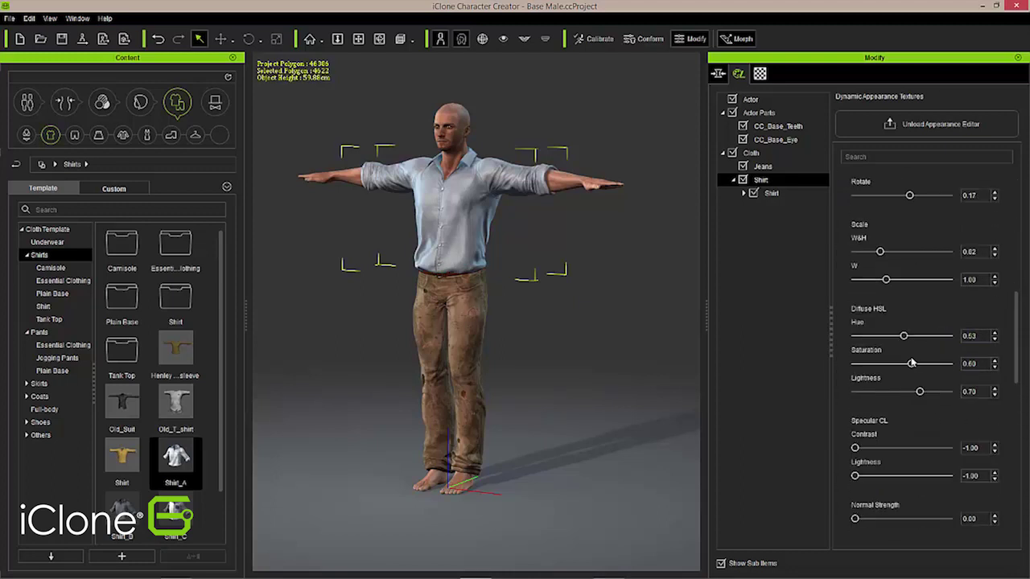
pyautogui.moveTo(885, 369)
pyautogui.mouseDown()
pyautogui.moveTo(858, 372)
pyautogui.moveTo(868, 379)
pyautogui.mouseUp()
pyautogui.scroll(10, 899, 351)
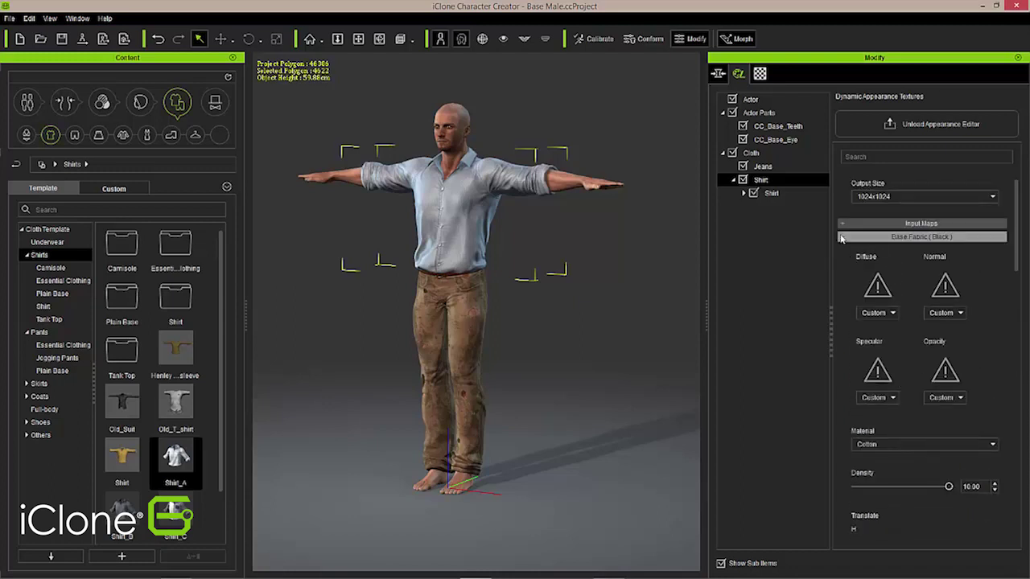
pyautogui.click(842, 236)
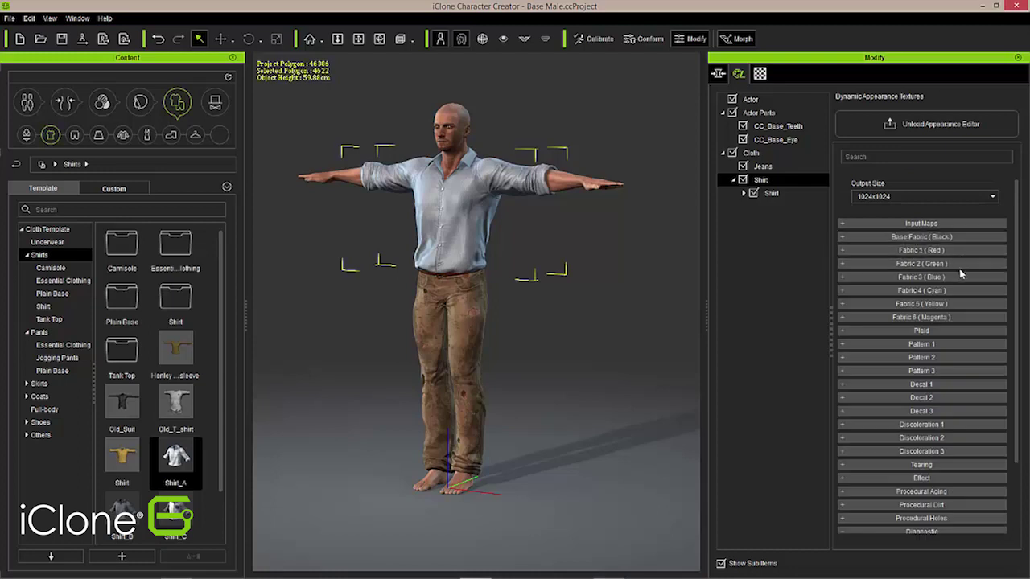
# Desaturate the shirt's body by setting the Fabric 4 (Cyan) Diffuse Saturation to 0.01.
pyautogui.click(844, 291)
pyautogui.scroll(-3, 922, 473)
pyautogui.scroll(-1, 933, 434)
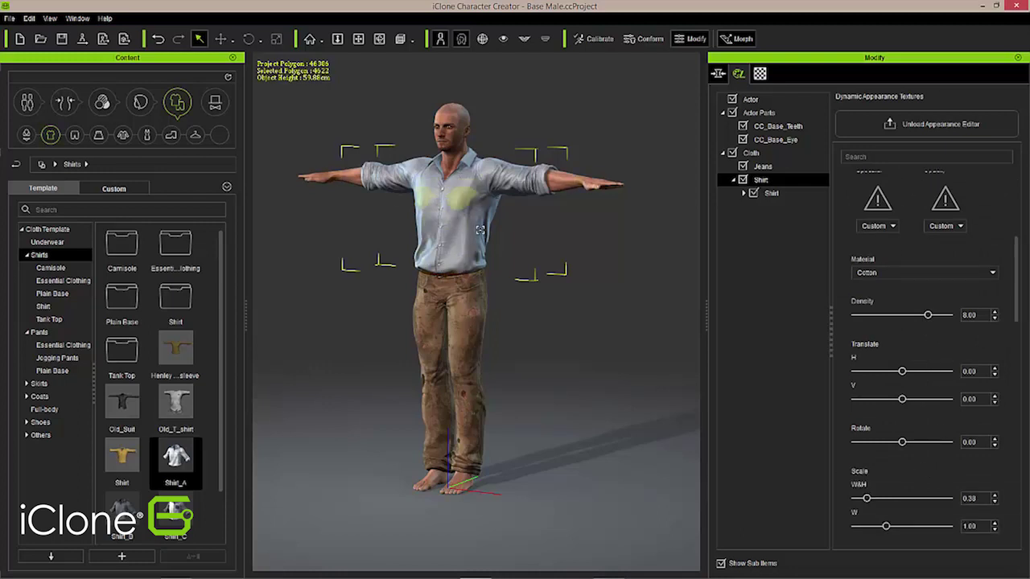
pyautogui.scroll(-1, 917, 472)
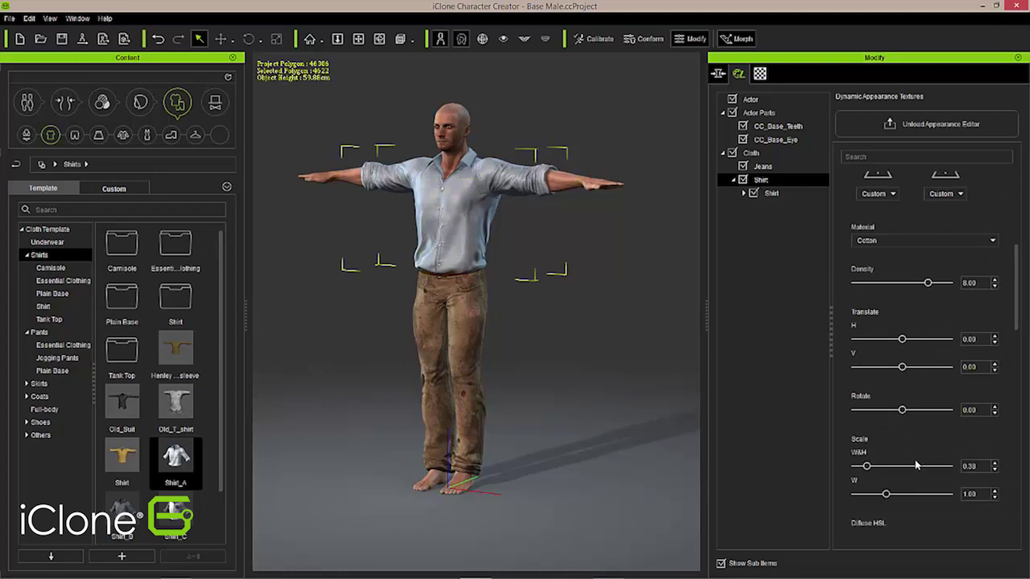
pyautogui.scroll(-3, 926, 417)
pyautogui.moveTo(891, 452); pyautogui.dragTo(858, 453)
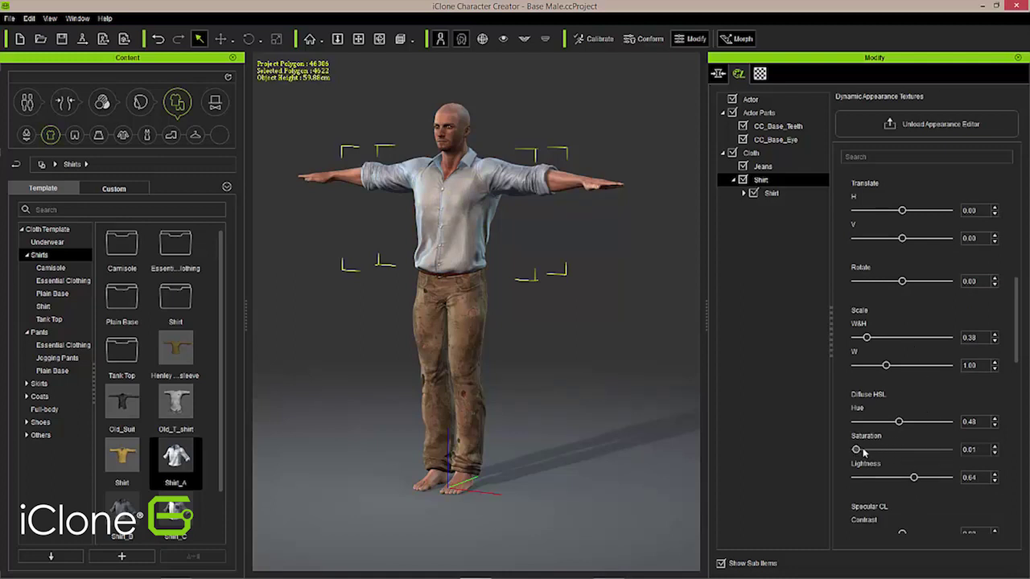
pyautogui.scroll(10, 950, 298)
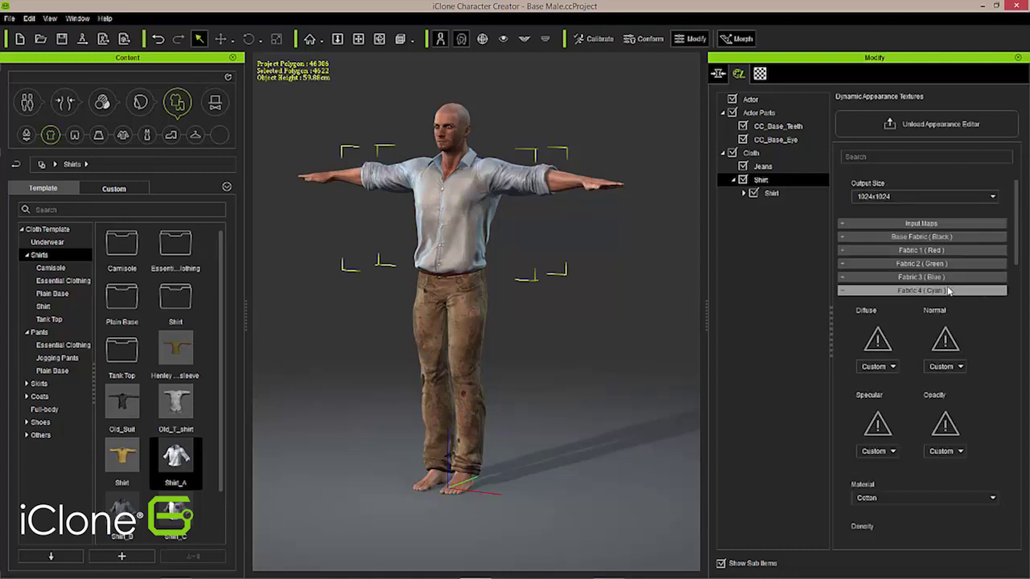
# Desaturate the shirt's sleeves by lowering the Fabric 1 (Red) Diffuse Saturation to the minimum, and collapse the Fabric 1 settings.
pyautogui.click(941, 250)
pyautogui.scroll(-2, 957, 354)
pyautogui.scroll(-10, 949, 378)
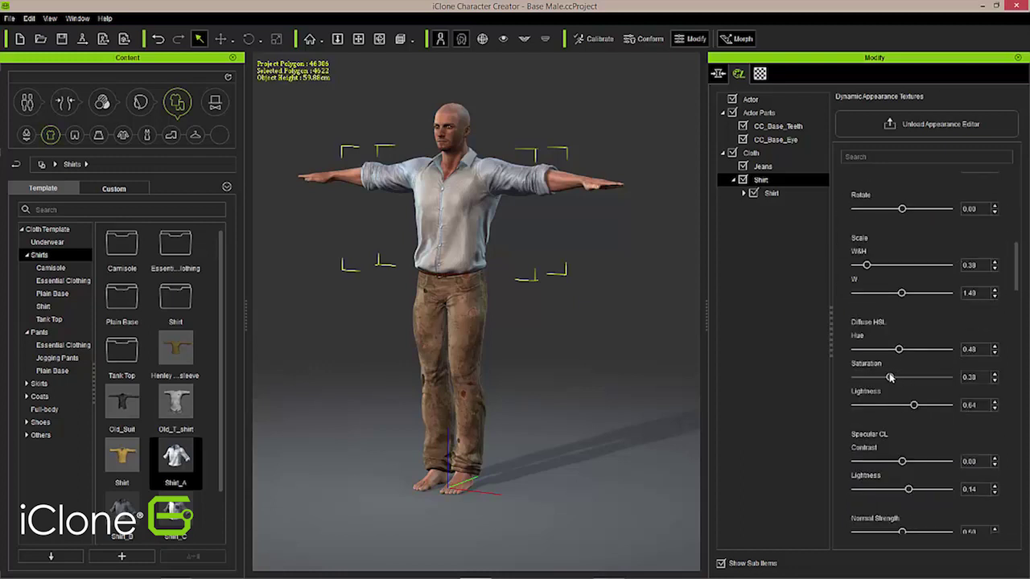
pyautogui.moveTo(872, 378); pyautogui.dragTo(851, 380)
pyautogui.scroll(10, 934, 369)
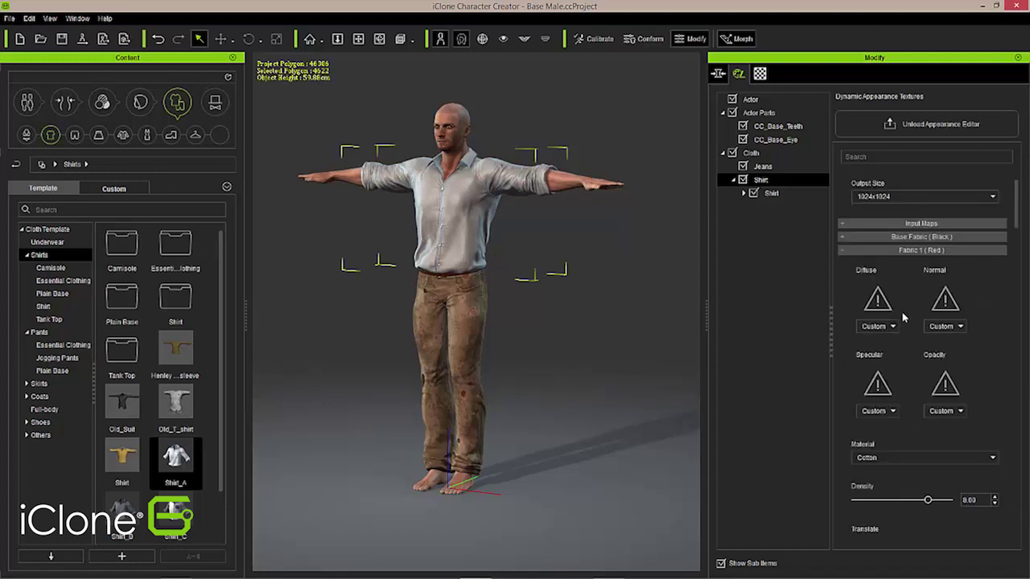
pyautogui.click(893, 250)
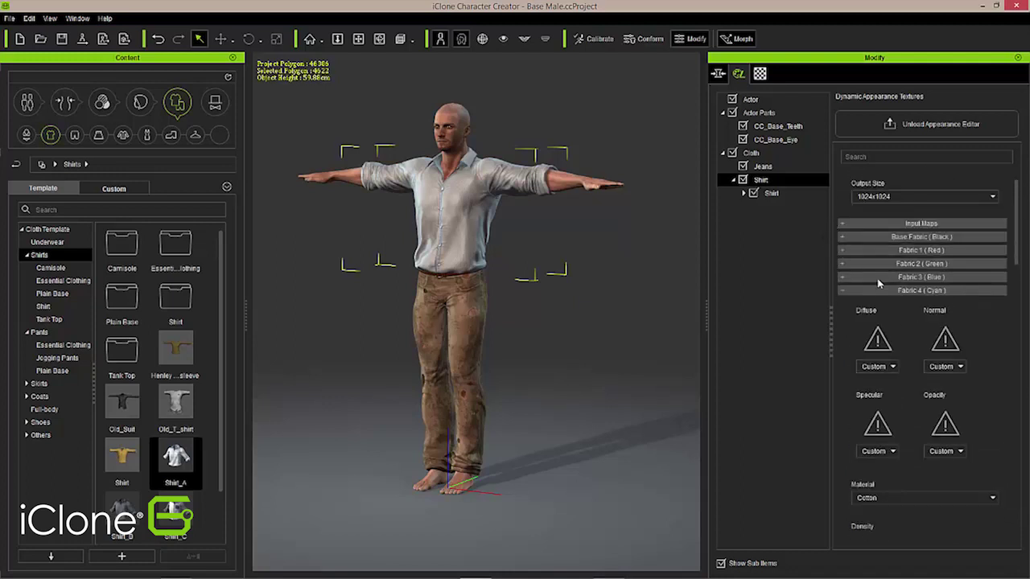
# Lower the Diffuse Saturation of the shirt's Fabric 2 (Green) to the minimum, and collapse the Fabric 2 and Fabric 4 settings.
pyautogui.click(889, 263)
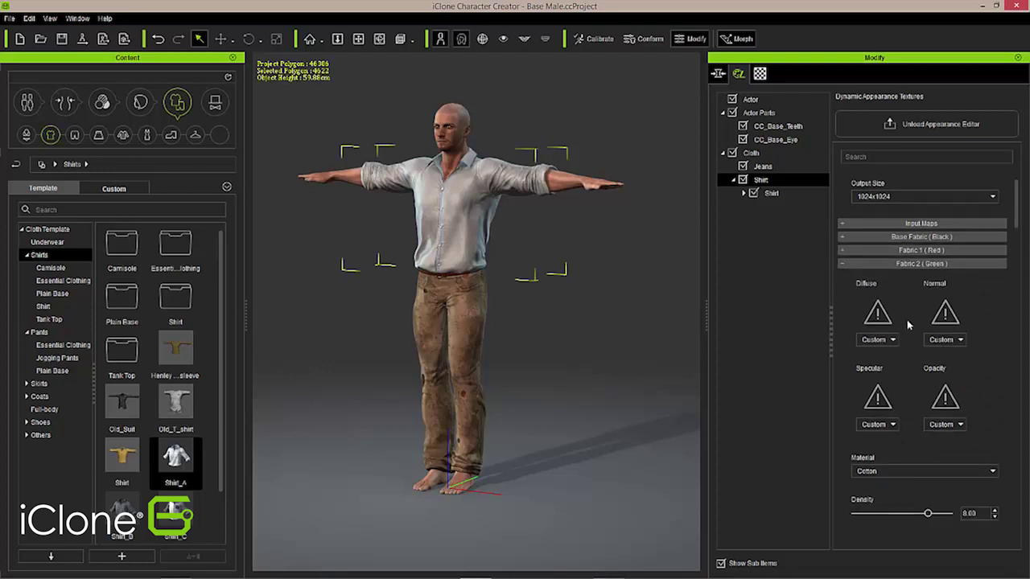
pyautogui.scroll(-7, 911, 352)
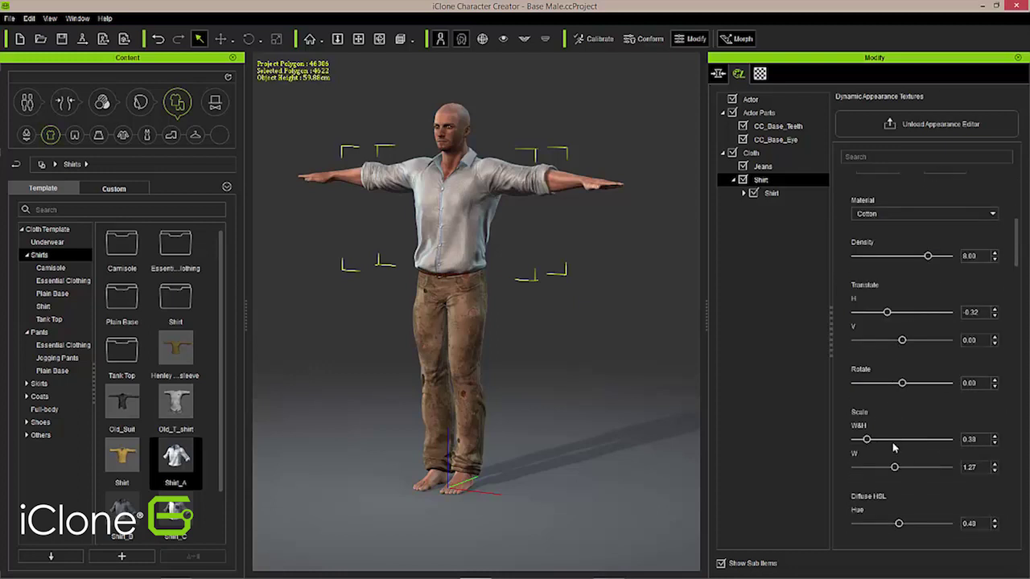
pyautogui.scroll(-2, 901, 443)
pyautogui.moveTo(890, 487); pyautogui.dragTo(855, 487)
pyautogui.scroll(7, 927, 406)
pyautogui.click(849, 265)
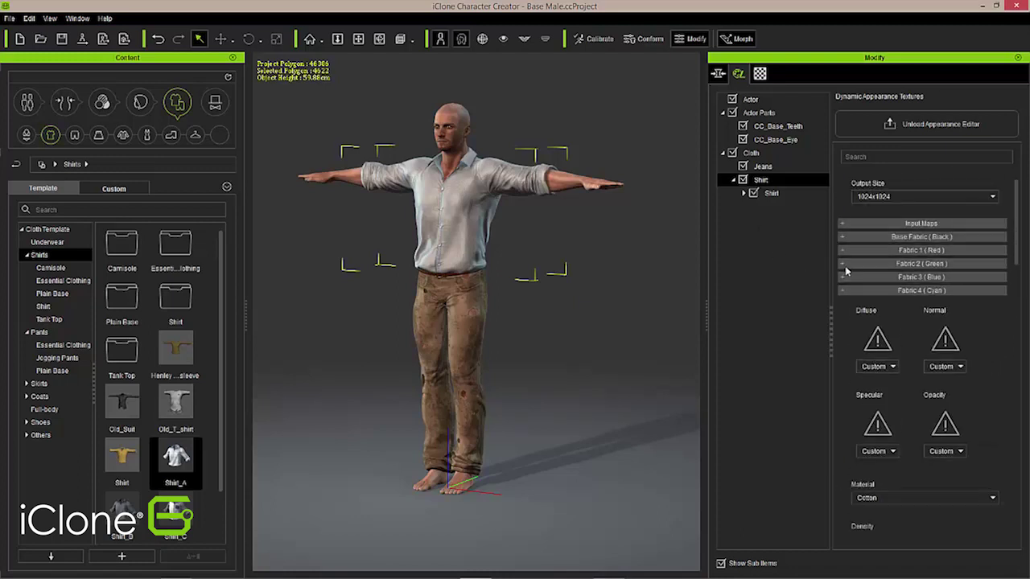
pyautogui.click(842, 290)
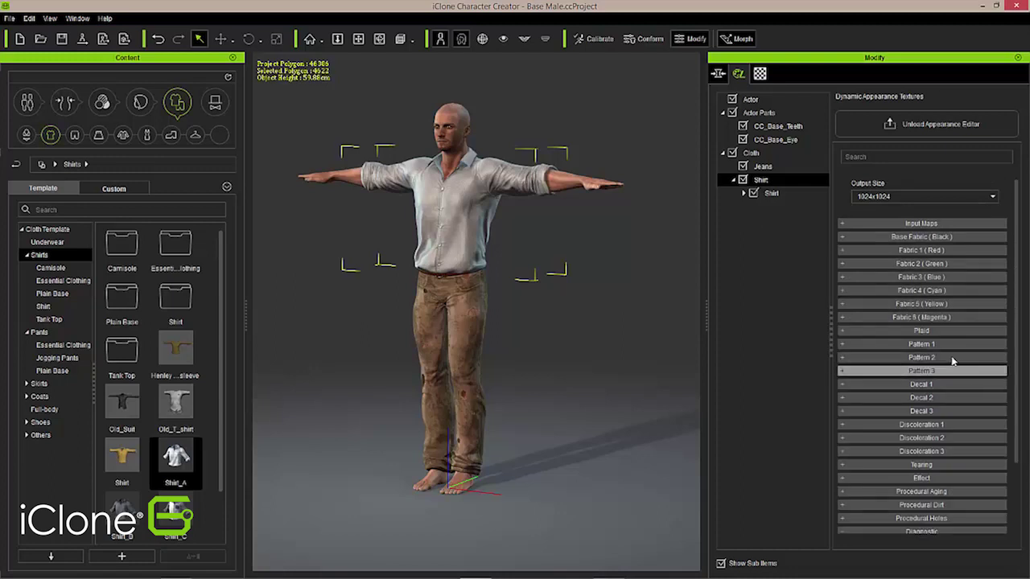
# Enable Procedural Holes on the shirt with Pattern 4 and Spread 0.12, and collapse their settings.
pyautogui.scroll(-2, 952, 358)
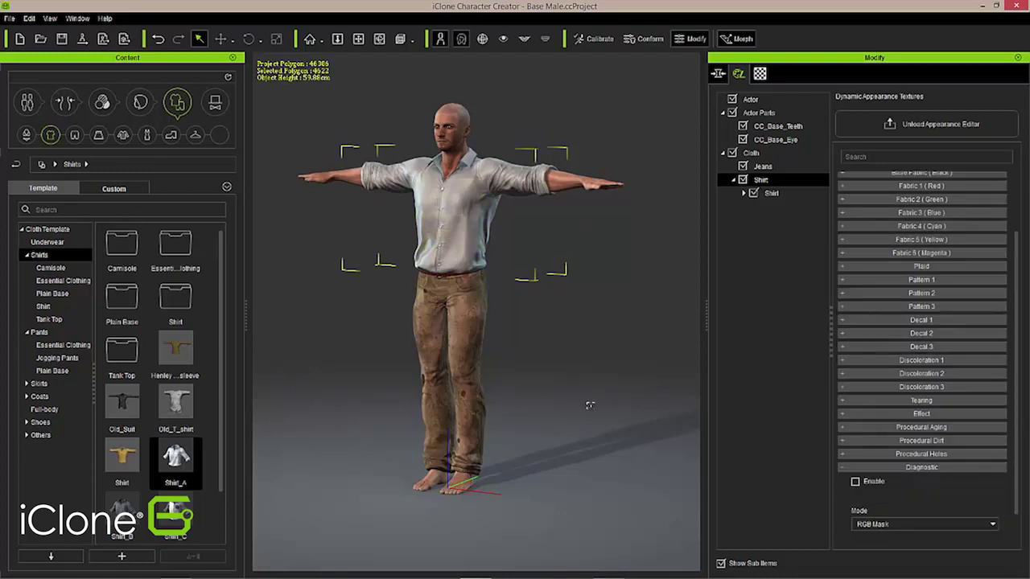
pyautogui.moveTo(581, 325); pyautogui.dragTo(482, 358, button='right')
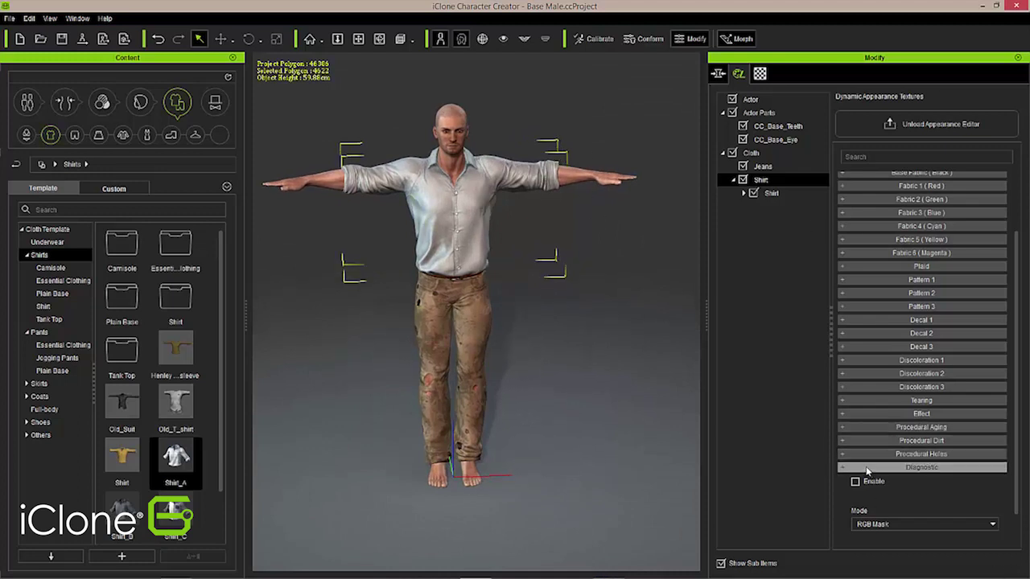
pyautogui.click(842, 457)
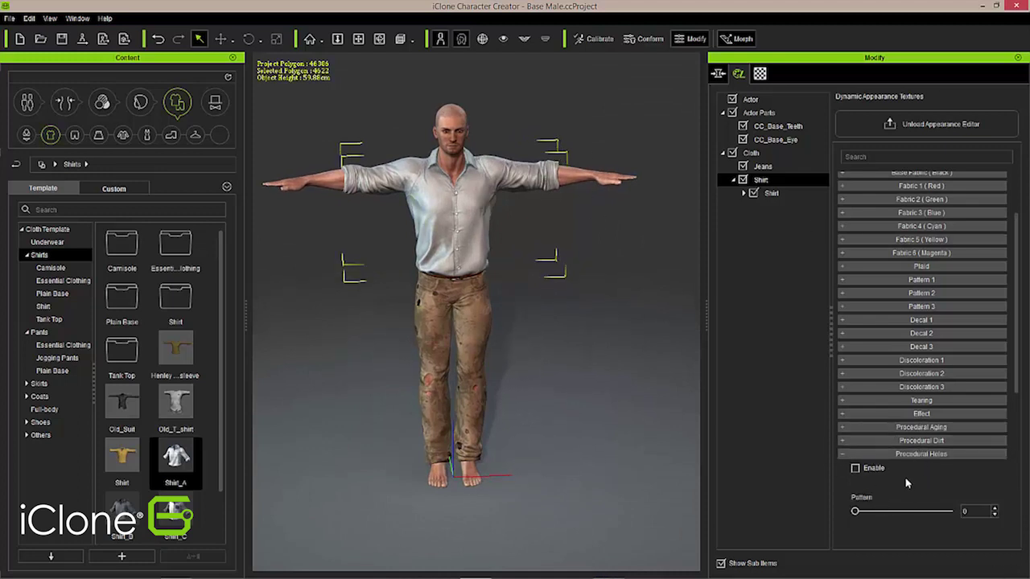
pyautogui.scroll(-4, 905, 476)
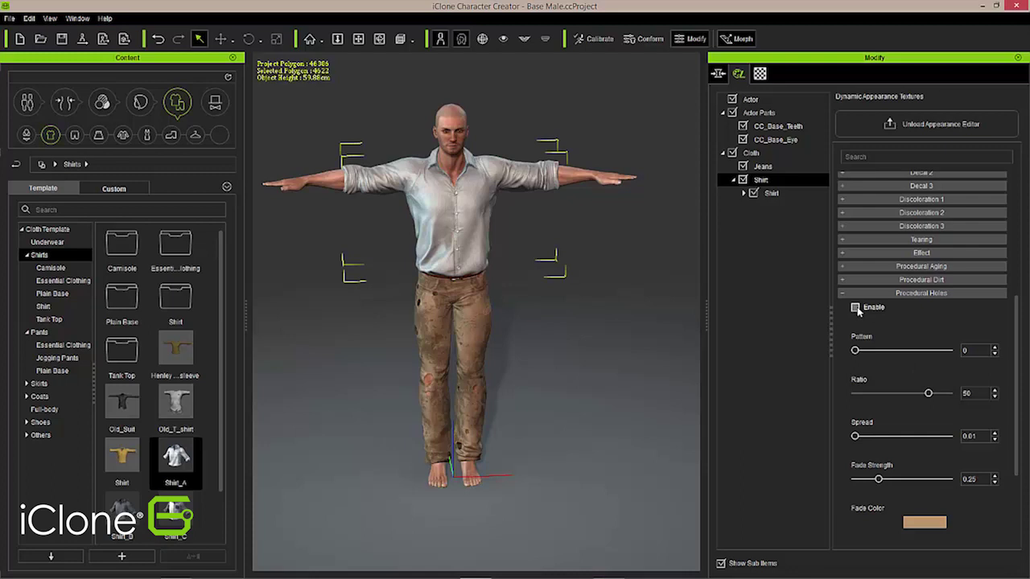
pyautogui.click(856, 307)
pyautogui.moveTo(856, 351); pyautogui.dragTo(882, 346)
pyautogui.moveTo(856, 436)
pyautogui.mouseDown()
pyautogui.moveTo(877, 428)
pyautogui.moveTo(868, 430)
pyautogui.mouseUp()
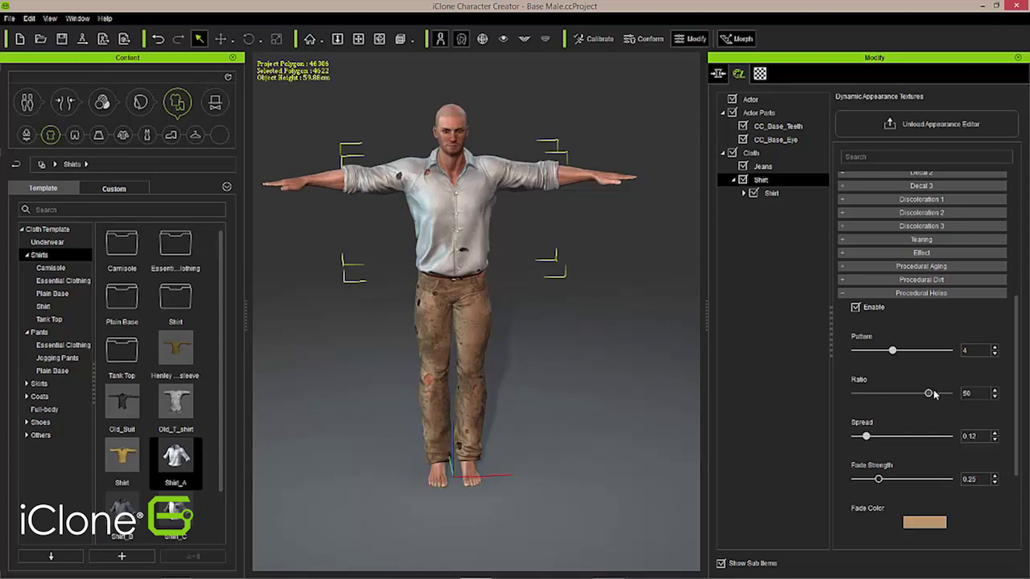
pyautogui.click(841, 295)
pyautogui.click(845, 294)
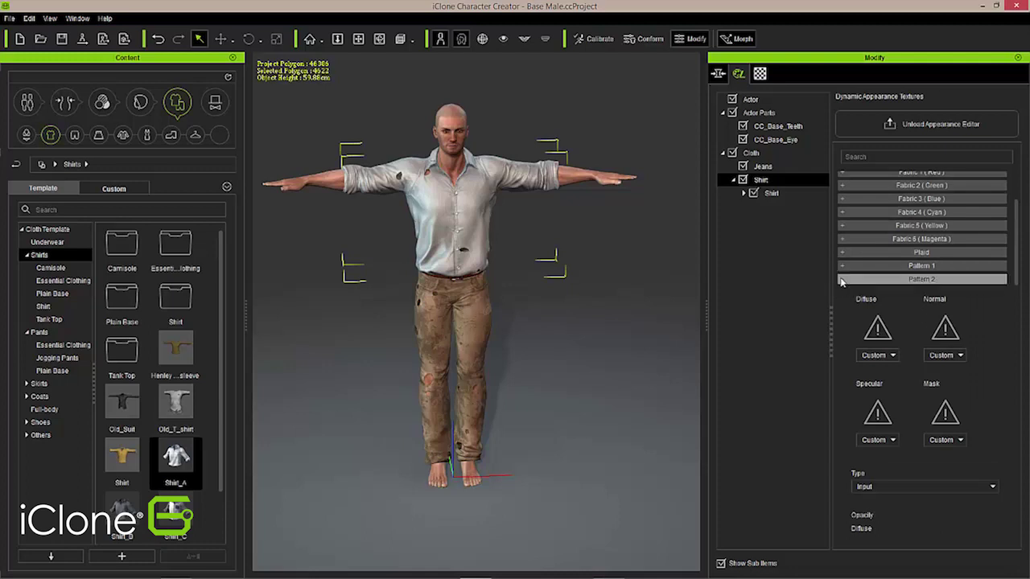
pyautogui.click(853, 296)
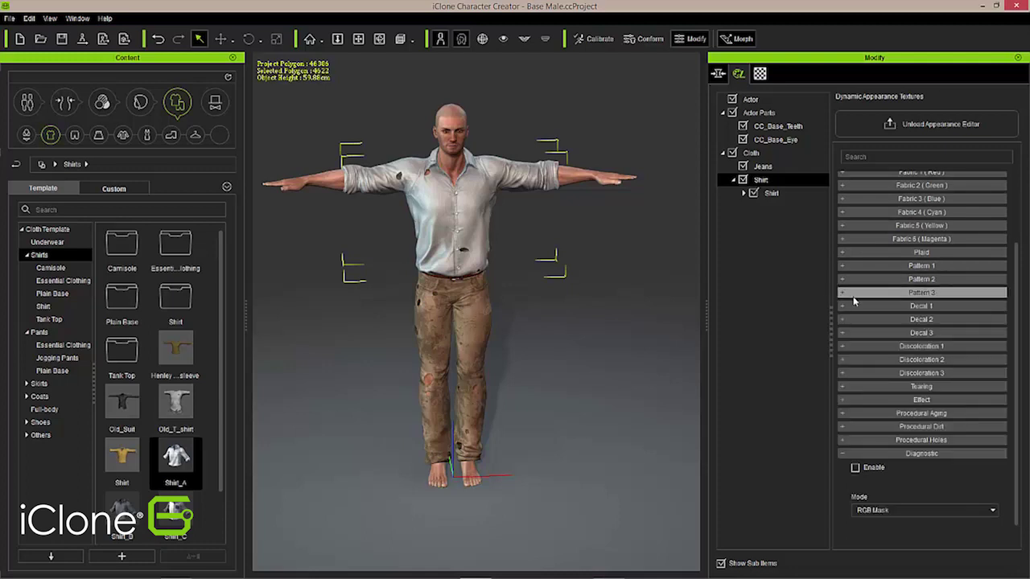
# Apply Procedural Dirt to the shirt with an Amount of 0.45 and a dark green Primary Color, #434d35.
pyautogui.click(842, 427)
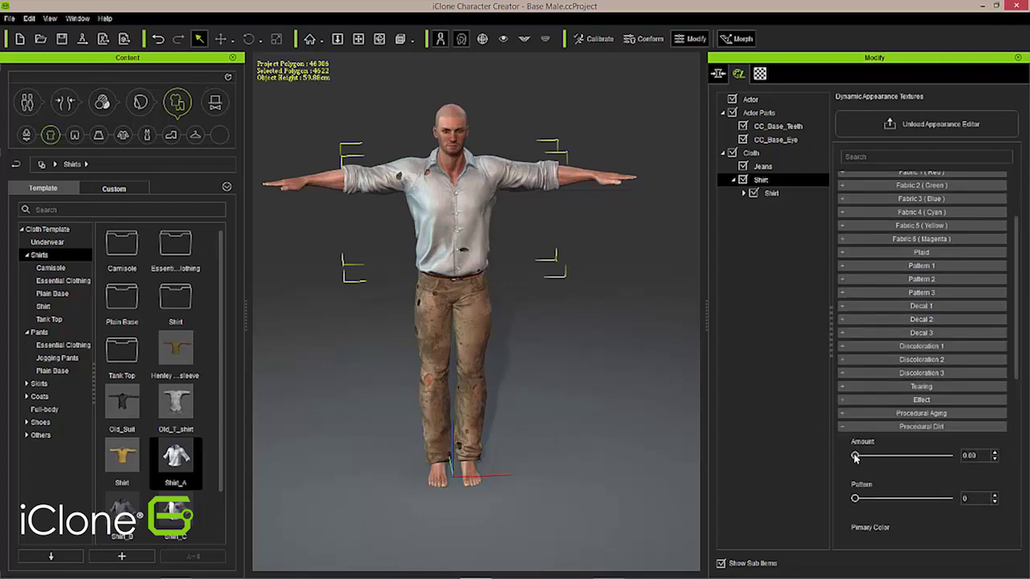
pyautogui.moveTo(856, 456); pyautogui.dragTo(894, 434)
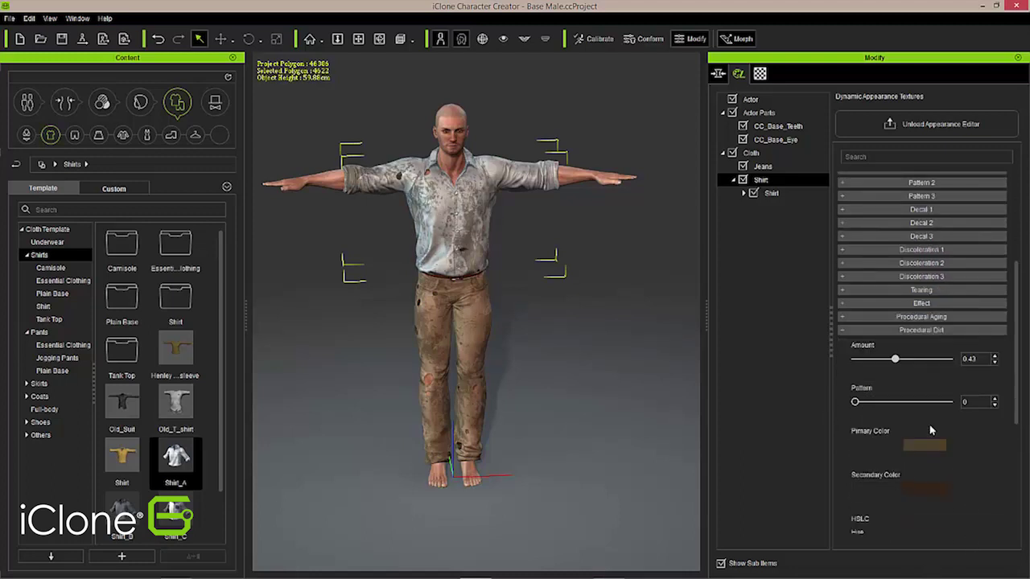
pyautogui.scroll(-2, 938, 439)
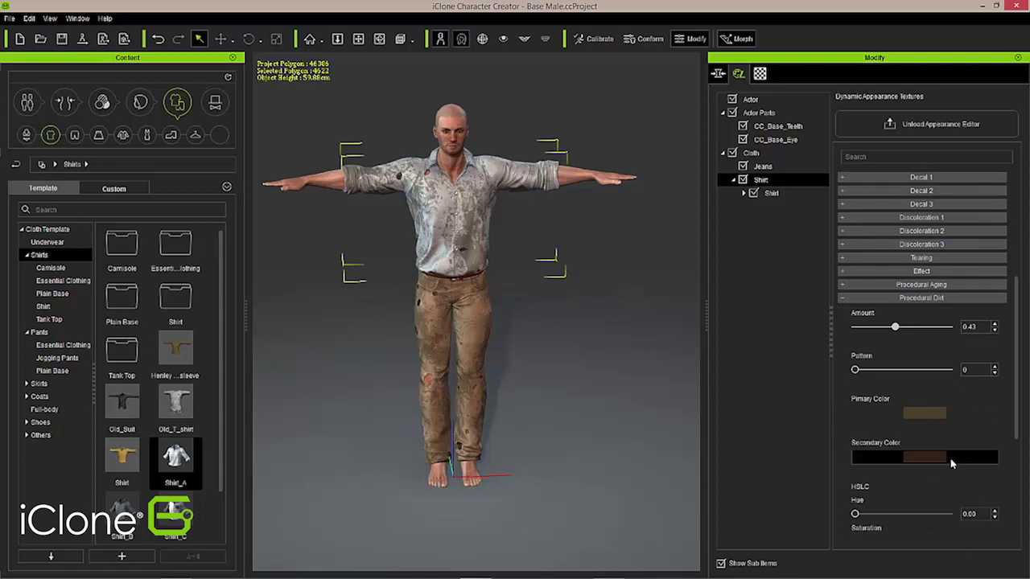
pyautogui.click(924, 412)
pyautogui.moveTo(590, 263)
pyautogui.mouseDown()
pyautogui.moveTo(582, 257)
pyautogui.moveTo(588, 270)
pyautogui.mouseUp()
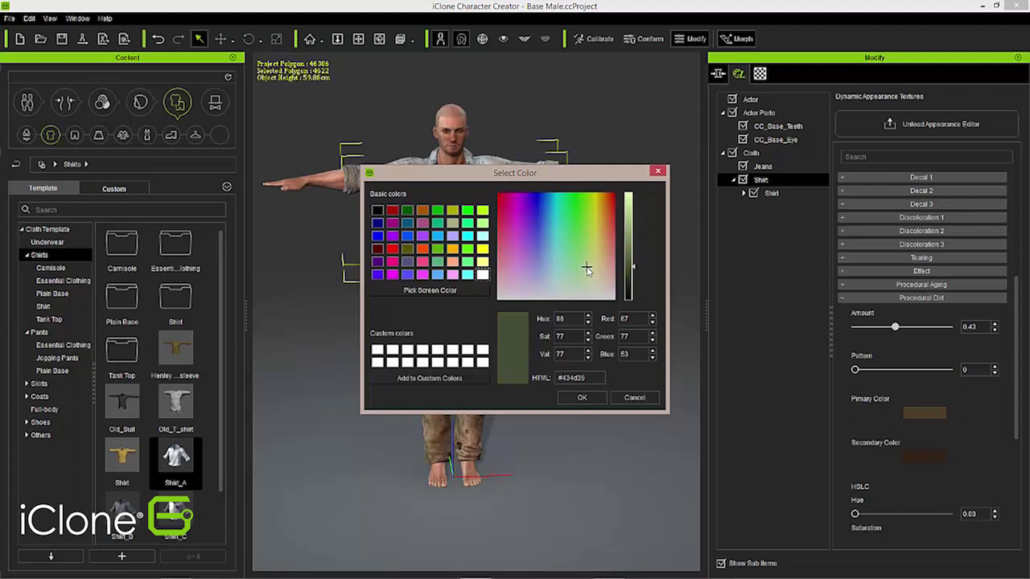
pyautogui.click(581, 398)
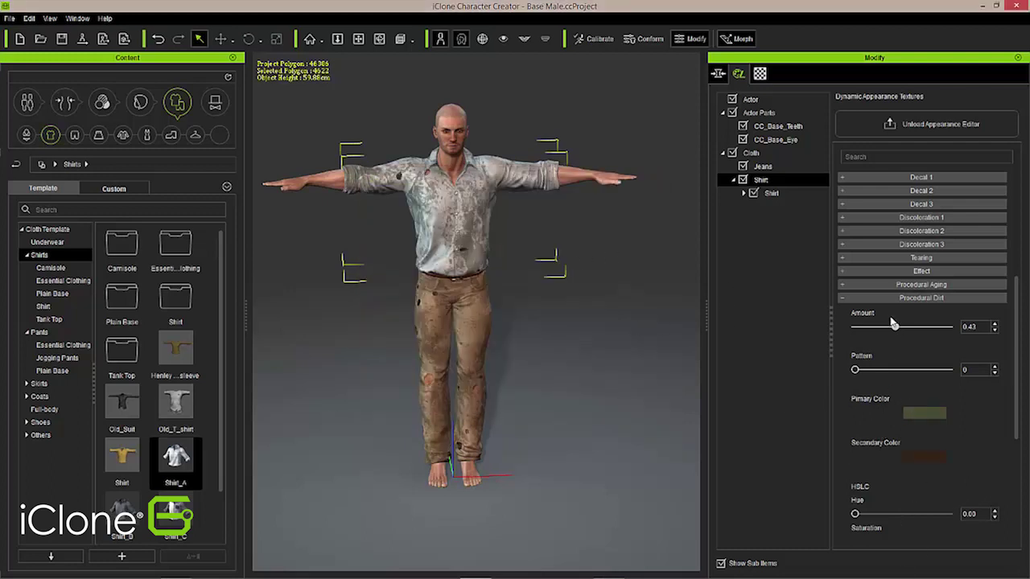
pyautogui.moveTo(898, 332); pyautogui.dragTo(903, 327)
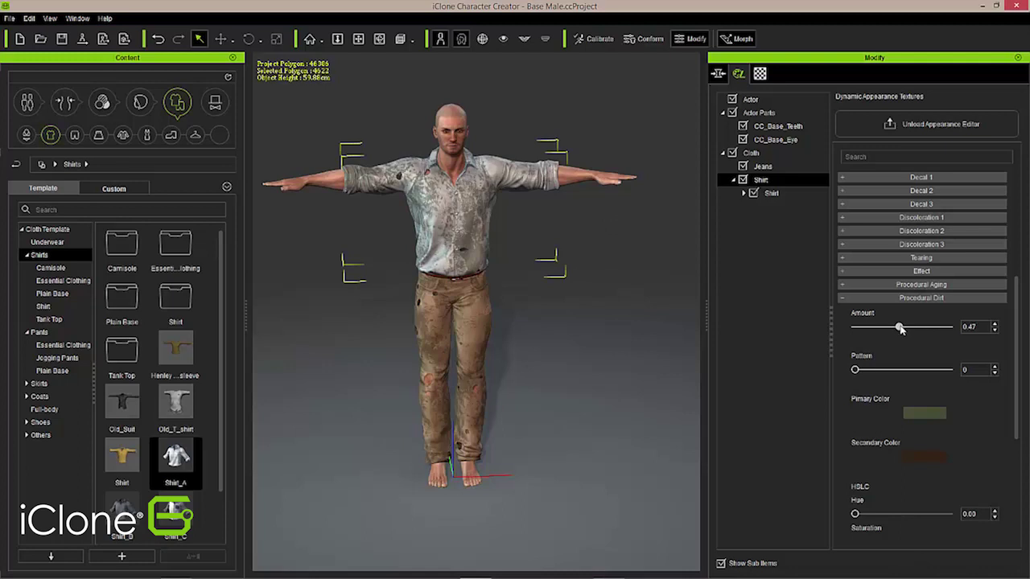
# Frame the character's face up close and display the Full Head morph settings.
pyautogui.scroll(-3, 566, 333)
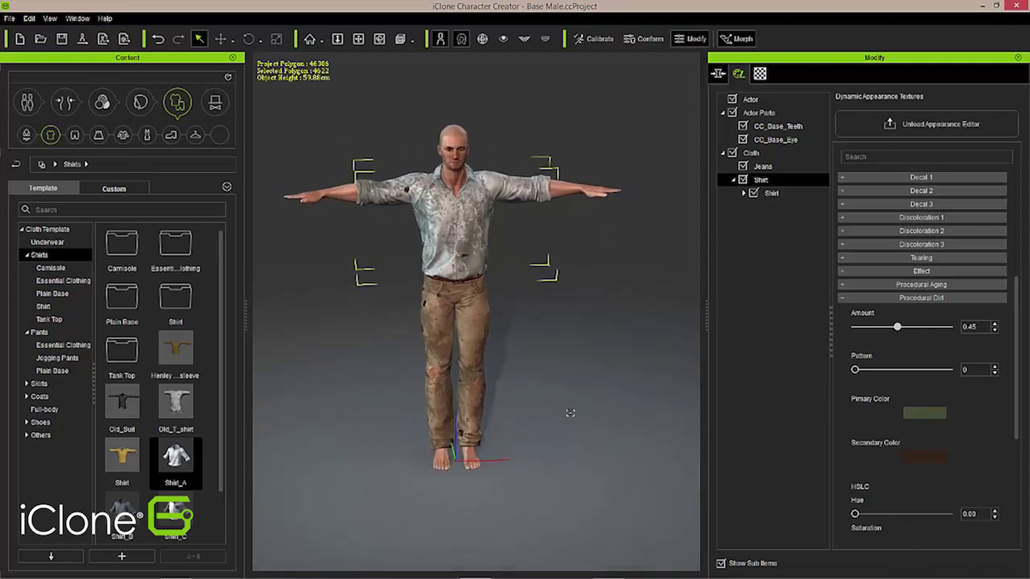
pyautogui.moveTo(569, 413); pyautogui.dragTo(573, 457, button='right')
pyautogui.scroll(4, 555, 402)
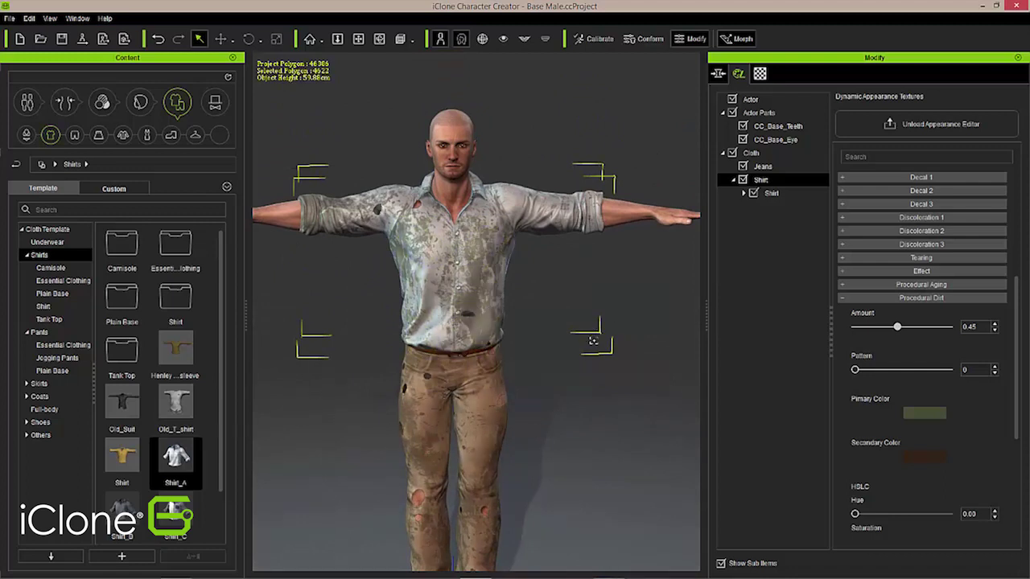
pyautogui.press('f')
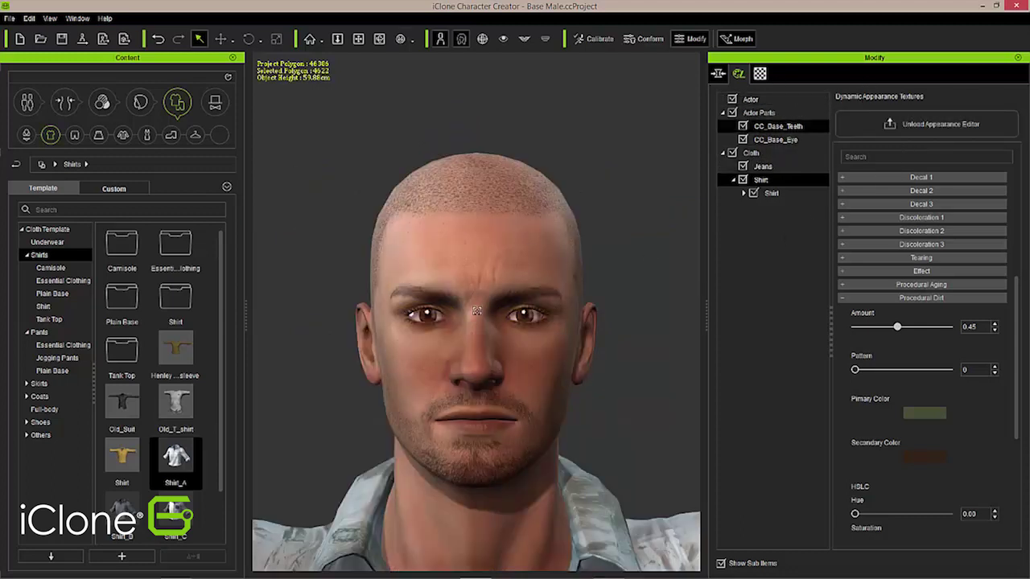
pyautogui.click(719, 75)
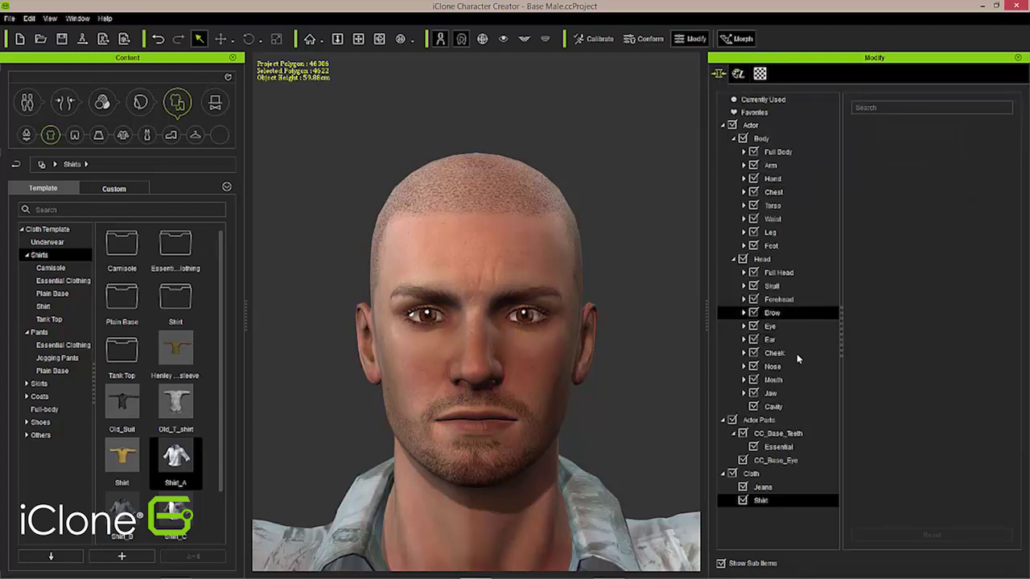
pyautogui.click(788, 273)
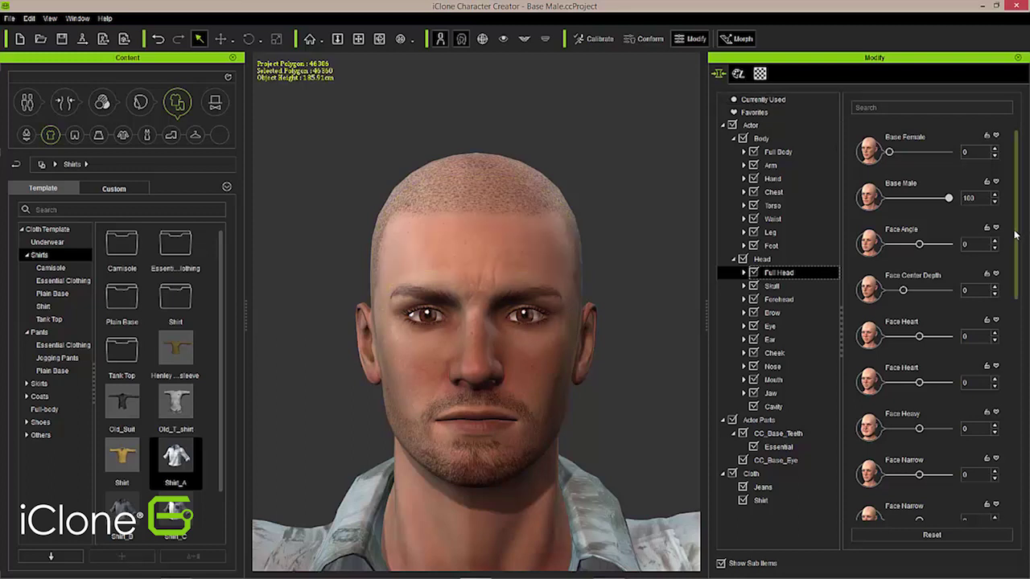
pyautogui.moveTo(1016, 234)
pyautogui.mouseDown()
pyautogui.moveTo(1005, 278)
pyautogui.moveTo(1004, 230)
pyautogui.mouseUp()
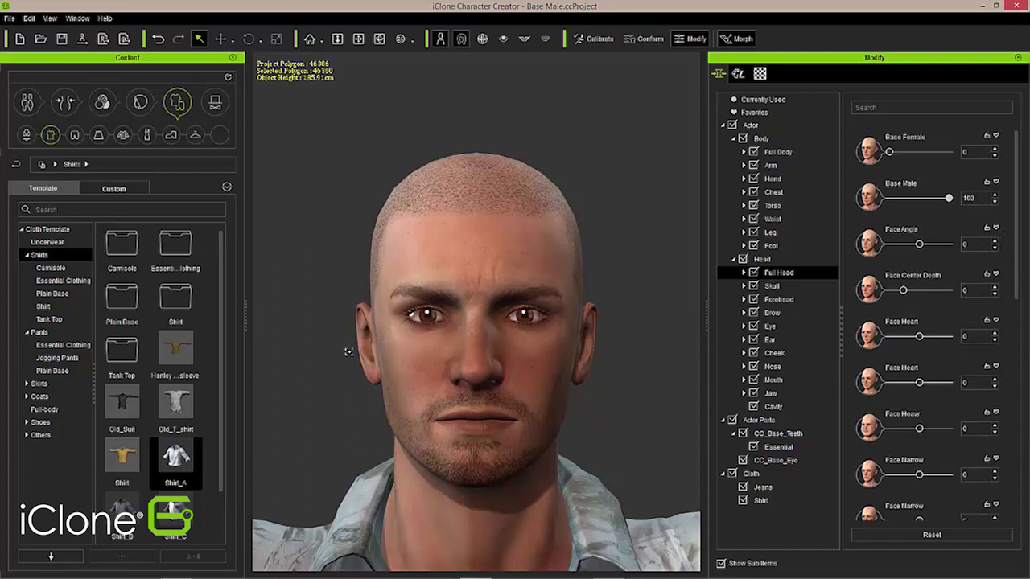
# Reshape the face directly on the model to Cheek Bones Height -48, Cheek Bones Size 14, Brow Angle 5 and Chin Length 34.
pyautogui.moveTo(418, 342); pyautogui.dragTo(454, 323)
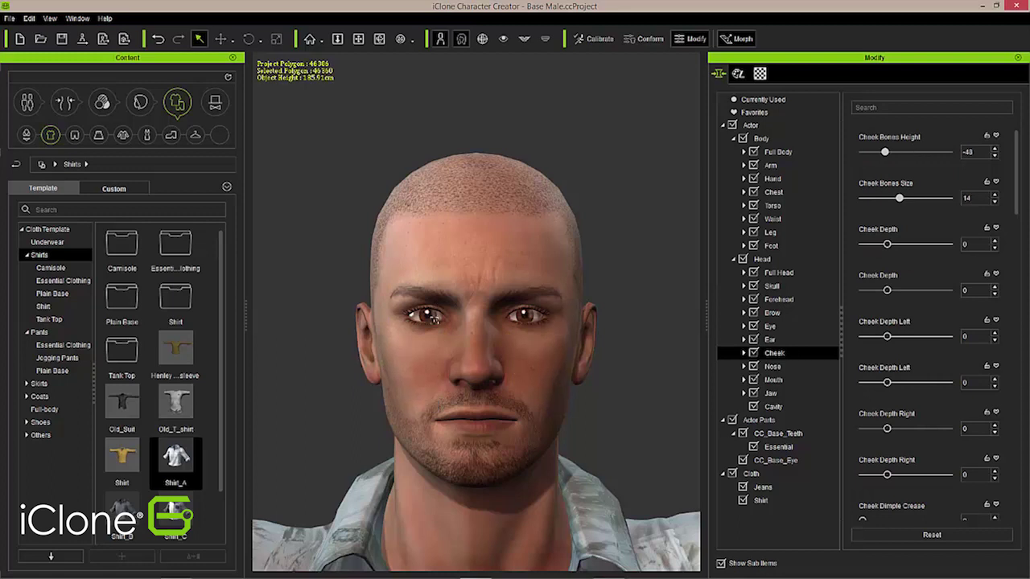
pyautogui.click(457, 241)
pyautogui.moveTo(467, 274); pyautogui.dragTo(412, 287)
pyautogui.click(481, 291)
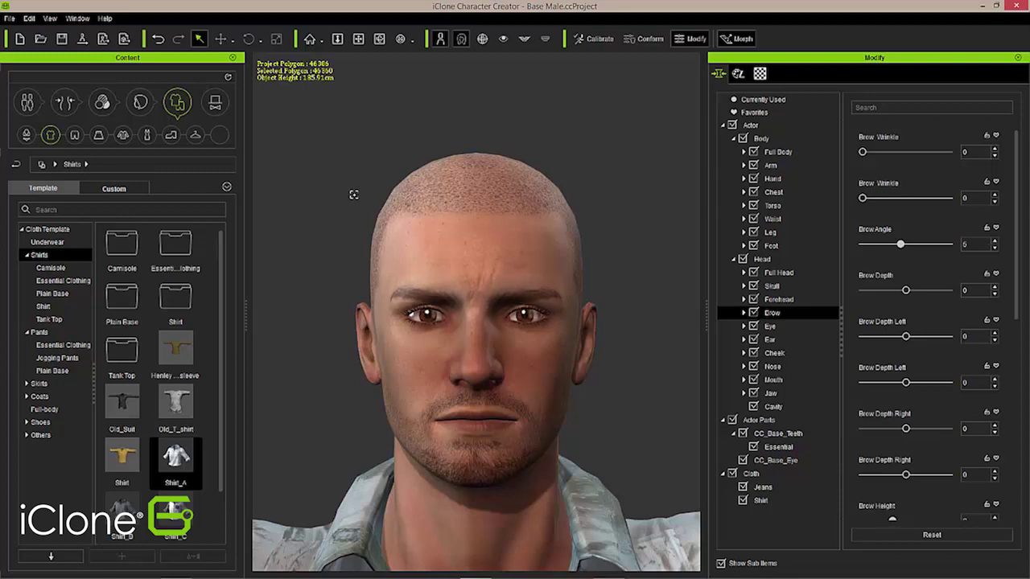
pyautogui.moveTo(478, 483); pyautogui.dragTo(477, 545)
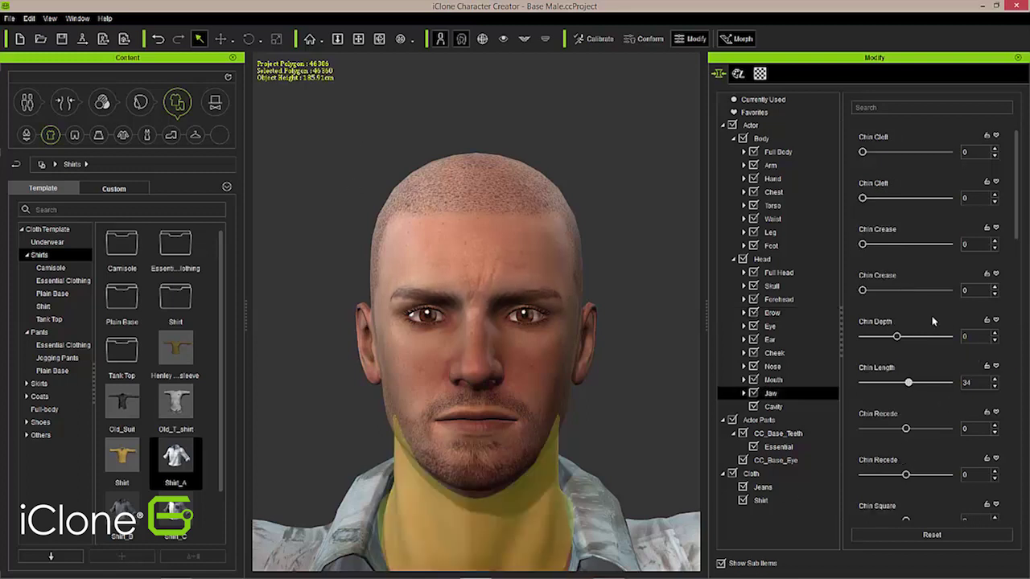
# Set the Full Head morphs to 58 for the first Face Heart, -72 for the second Face Heart, and 1 for Face Heavy.
pyautogui.click(786, 279)
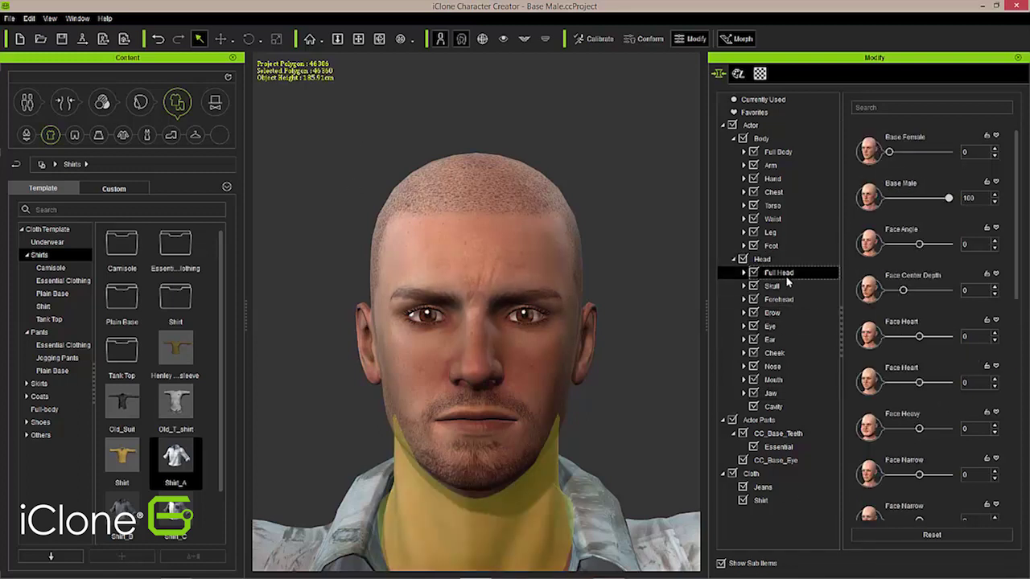
pyautogui.moveTo(1016, 288); pyautogui.dragTo(1024, 208)
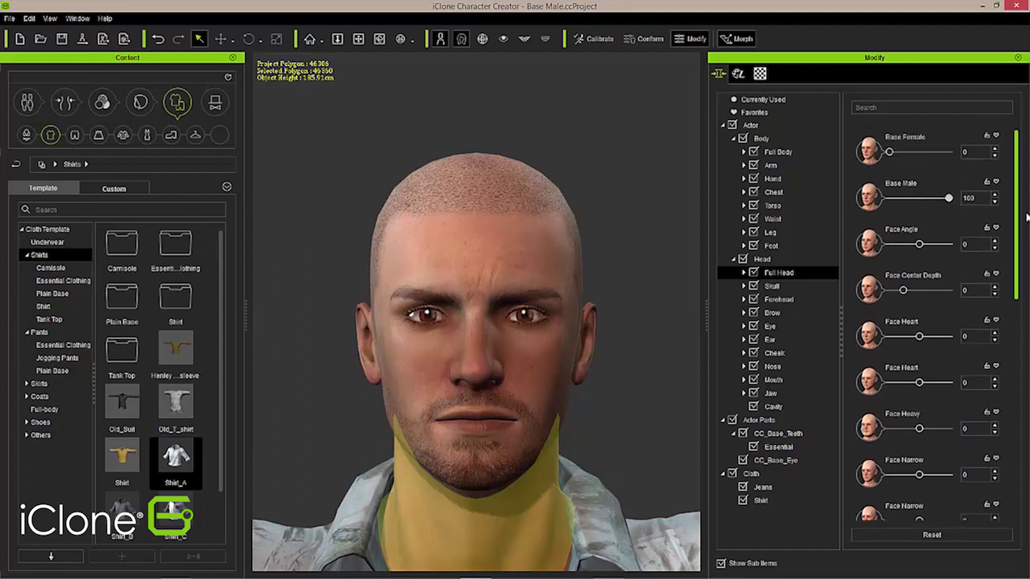
pyautogui.moveTo(919, 338)
pyautogui.mouseDown()
pyautogui.moveTo(968, 339)
pyautogui.moveTo(917, 338)
pyautogui.moveTo(936, 336)
pyautogui.mouseUp()
pyautogui.moveTo(412, 369); pyautogui.dragTo(451, 354, button='right')
pyautogui.moveTo(922, 387); pyautogui.dragTo(893, 389)
pyautogui.press('f')
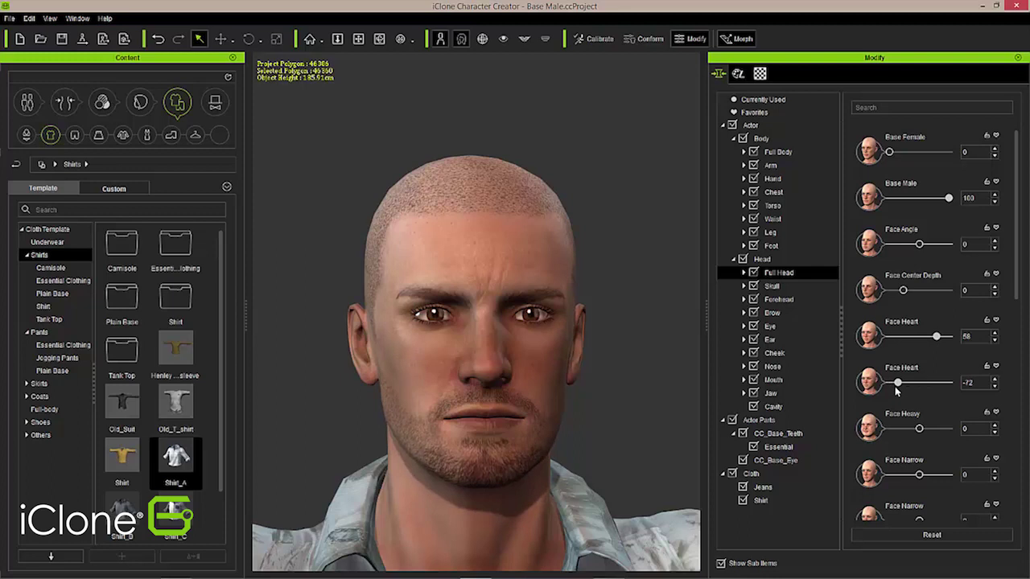
pyautogui.moveTo(918, 431)
pyautogui.mouseDown()
pyautogui.moveTo(936, 429)
pyautogui.moveTo(902, 427)
pyautogui.moveTo(919, 429)
pyautogui.mouseUp()
# Lengthen the chin directly on the model to a Chin Length of 112, and display the Mouth morphs.
pyautogui.scroll(-5, 605, 310)
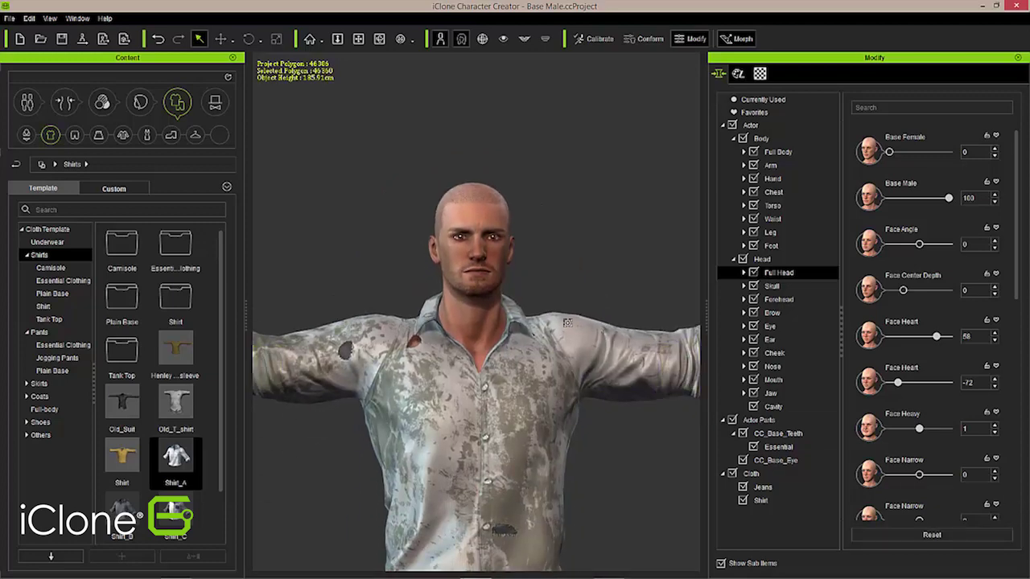
pyautogui.scroll(8, 547, 304)
pyautogui.scroll(-8, 547, 303)
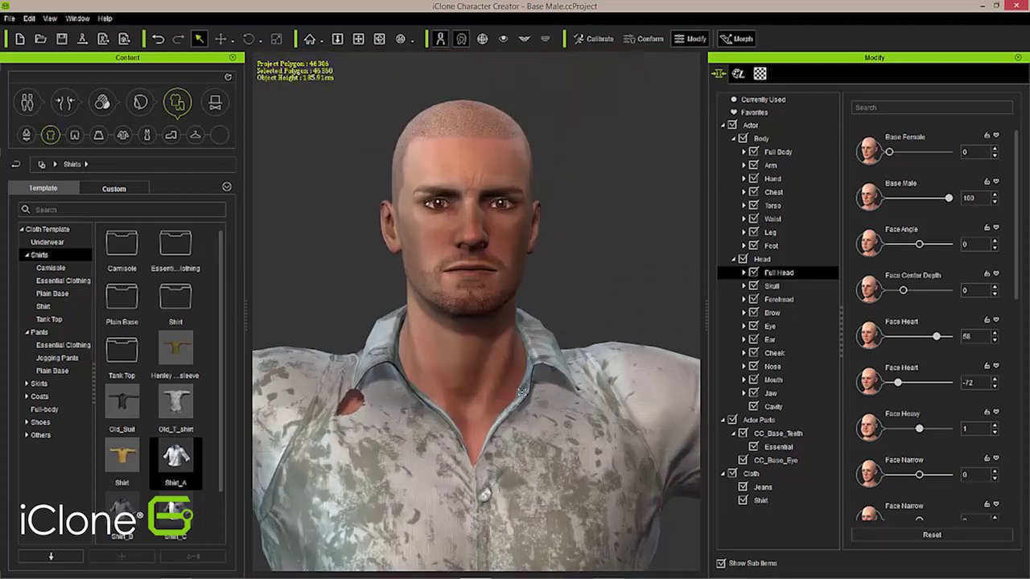
pyautogui.scroll(6, 523, 336)
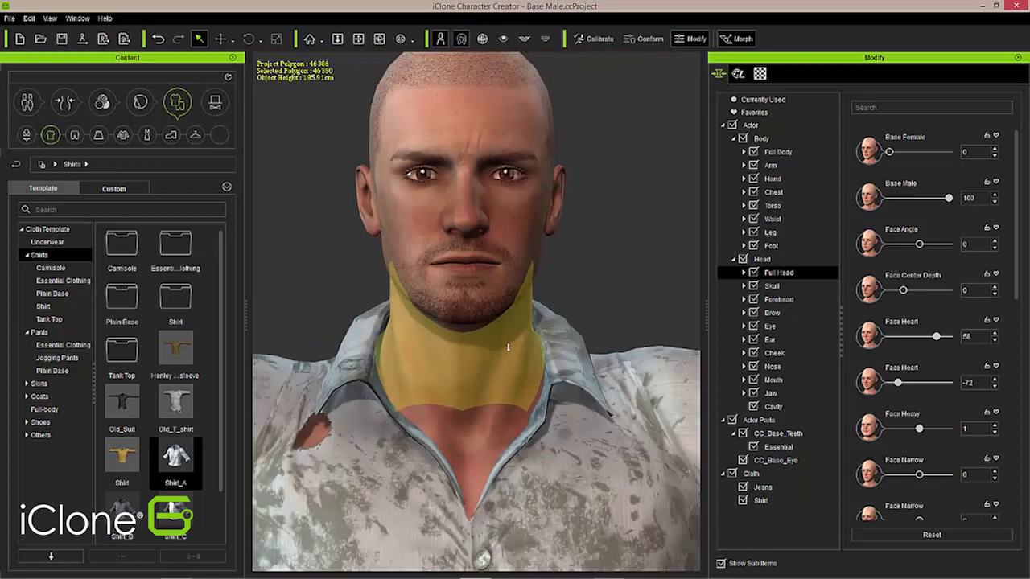
pyautogui.scroll(-6, 497, 439)
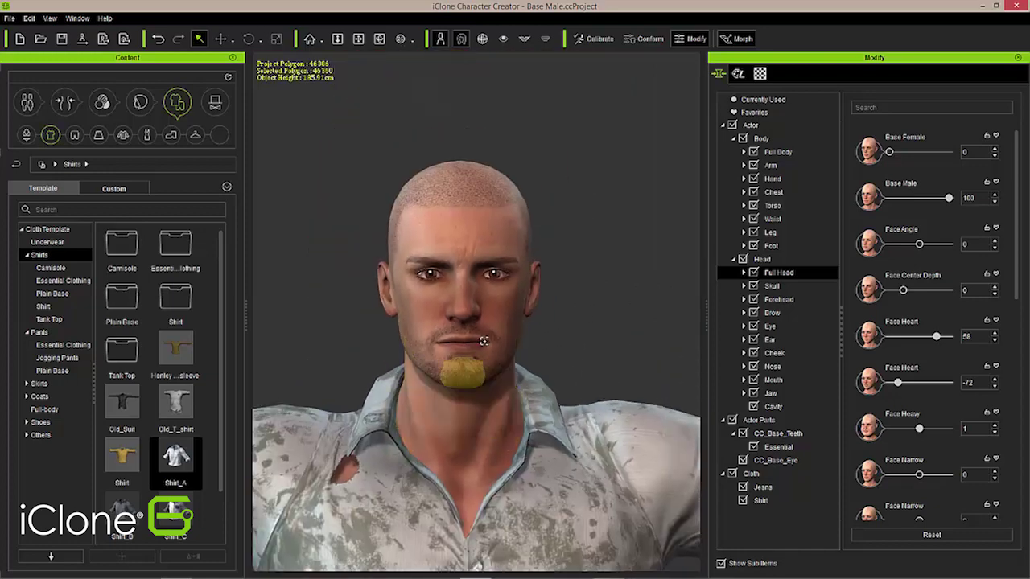
pyautogui.click(463, 374)
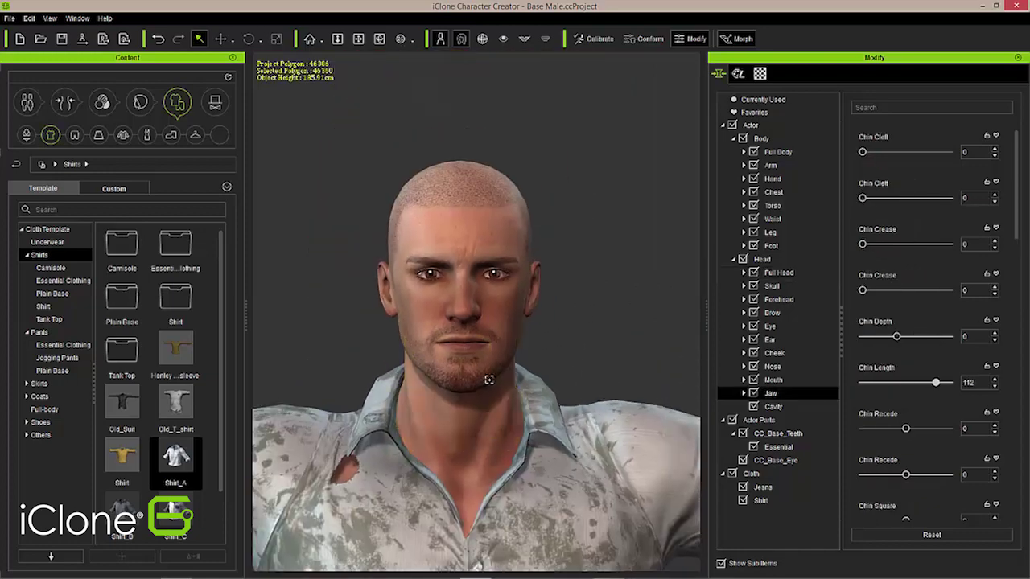
pyautogui.click(464, 344)
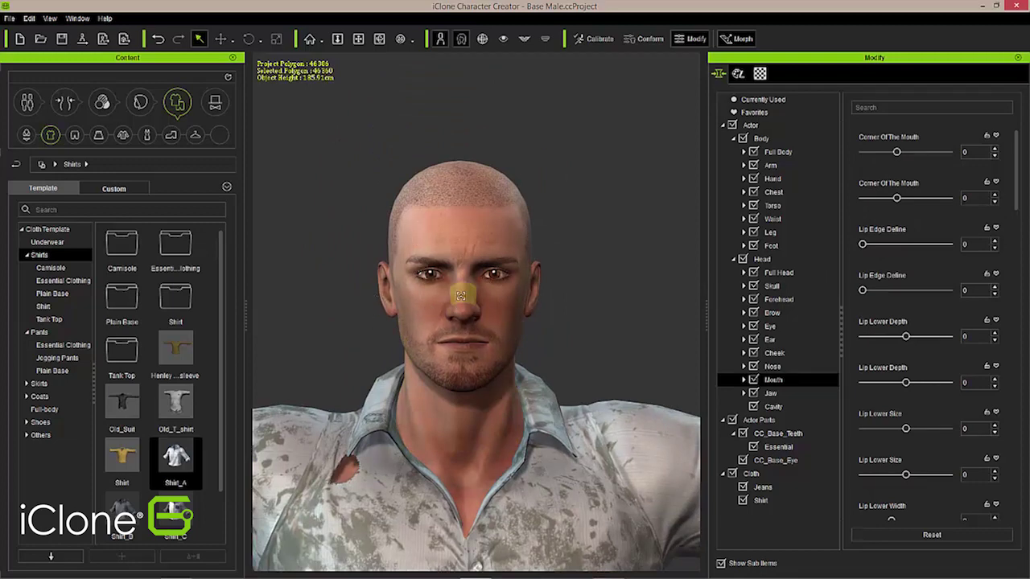
# Display the Nose morphs and examine the nose in profile and from the front.
pyautogui.click(451, 314)
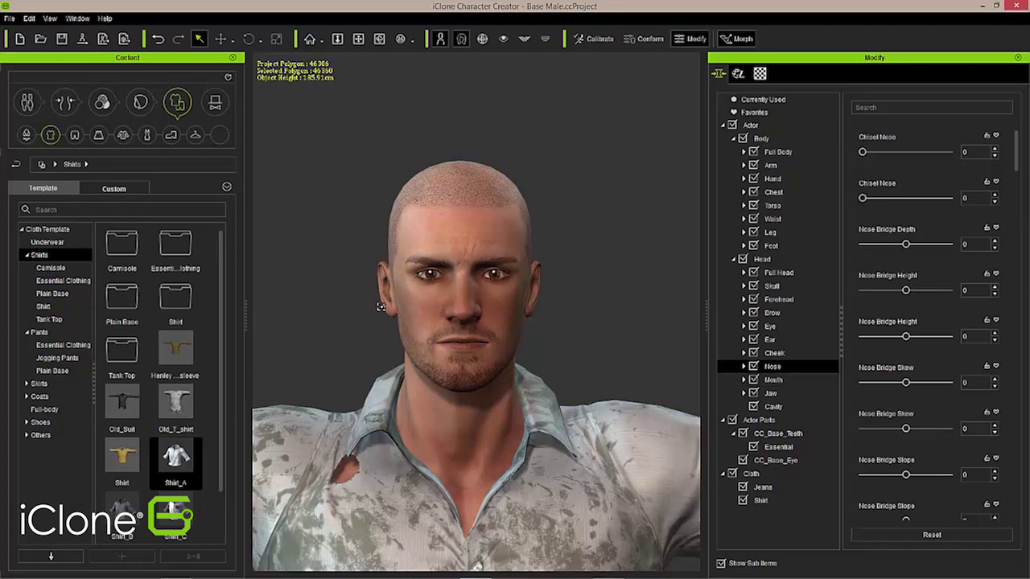
pyautogui.moveTo(729, 302); pyautogui.dragTo(370, 258, button='right')
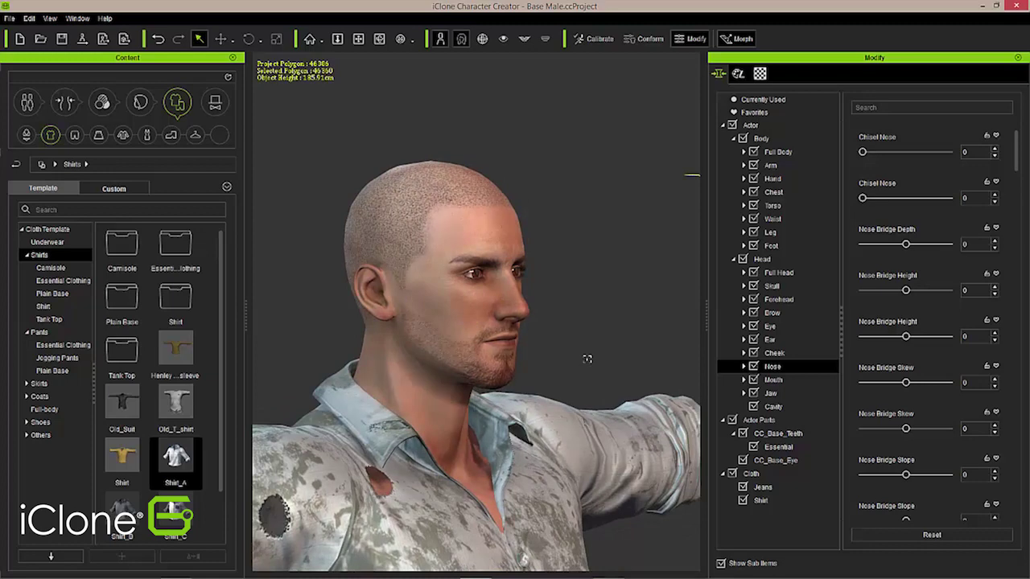
pyautogui.click(595, 310)
pyautogui.moveTo(595, 310); pyautogui.dragTo(523, 306, button='right')
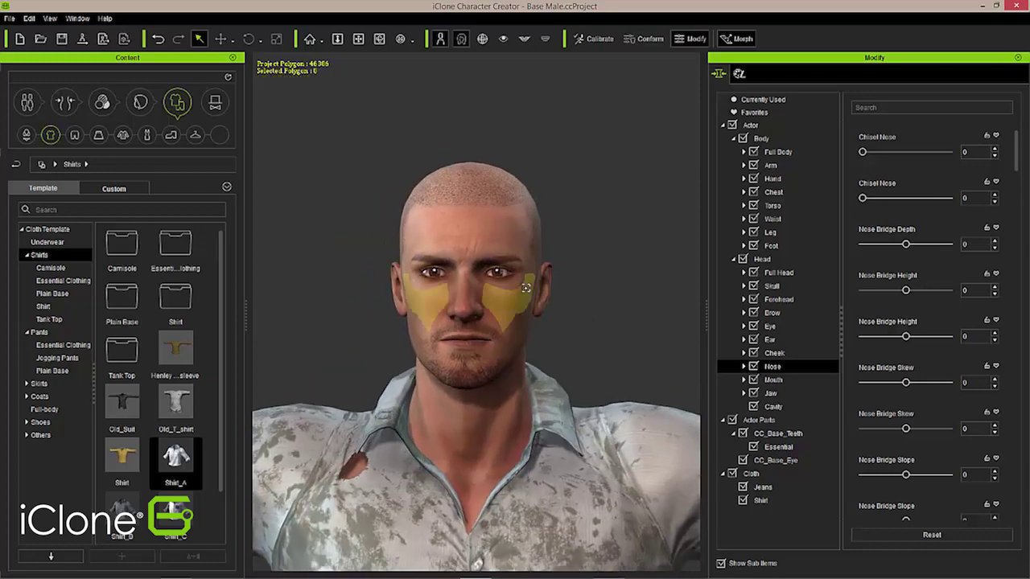
# Display the Eye morphs and set the Eye Angle to about -60.
pyautogui.click(519, 276)
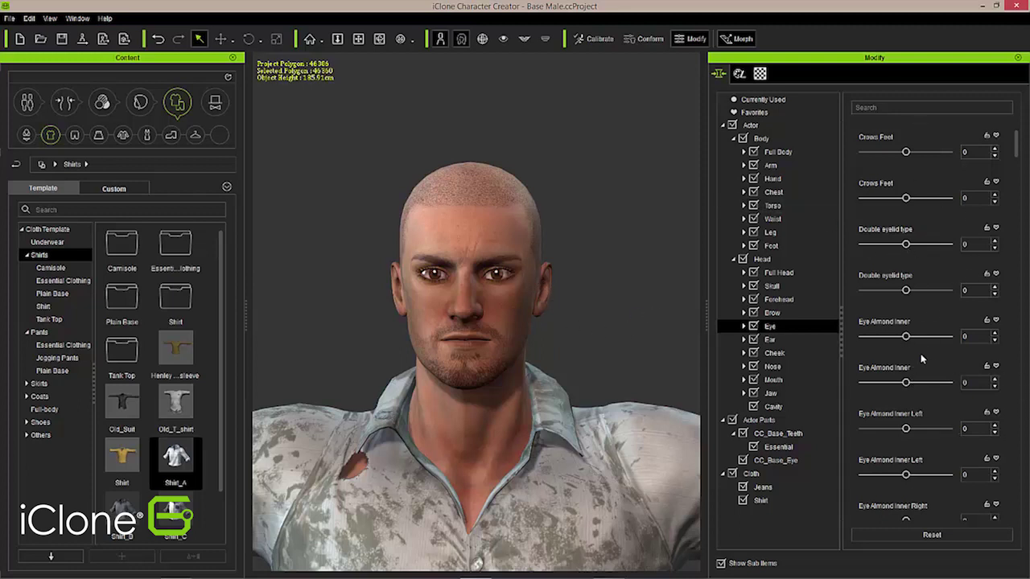
pyautogui.scroll(-4, 917, 325)
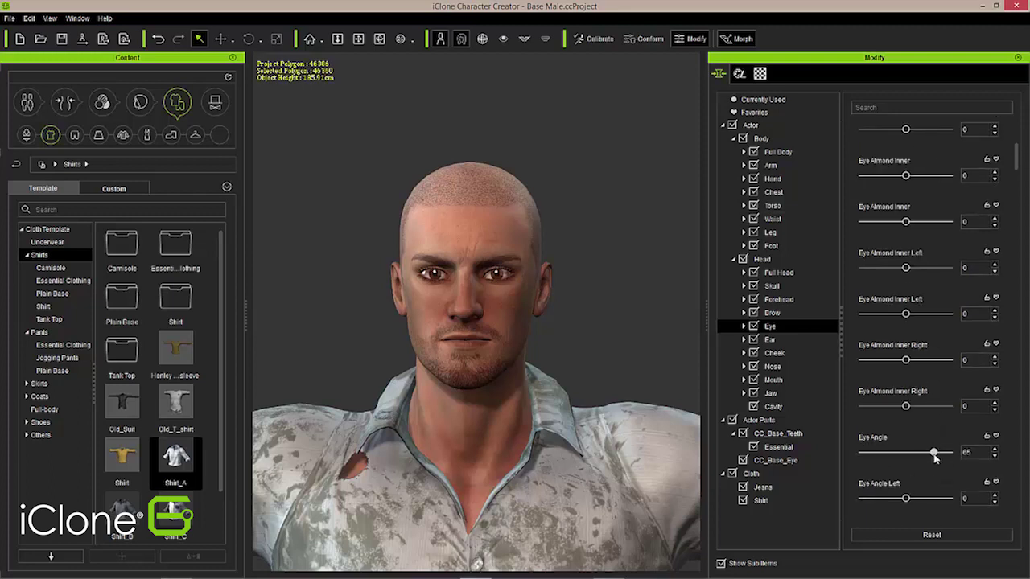
pyautogui.moveTo(922, 454); pyautogui.dragTo(883, 469)
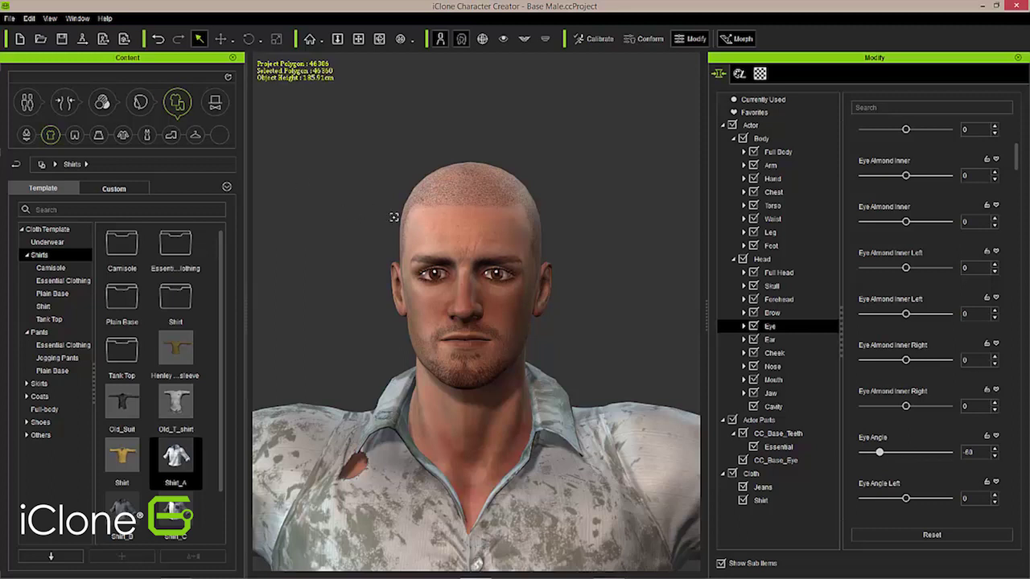
# Reshape the nose bridge directly on the model to a Nose Bump of 24, and display the Cheek morphs.
pyautogui.click(455, 254)
pyautogui.moveTo(456, 254); pyautogui.dragTo(465, 371)
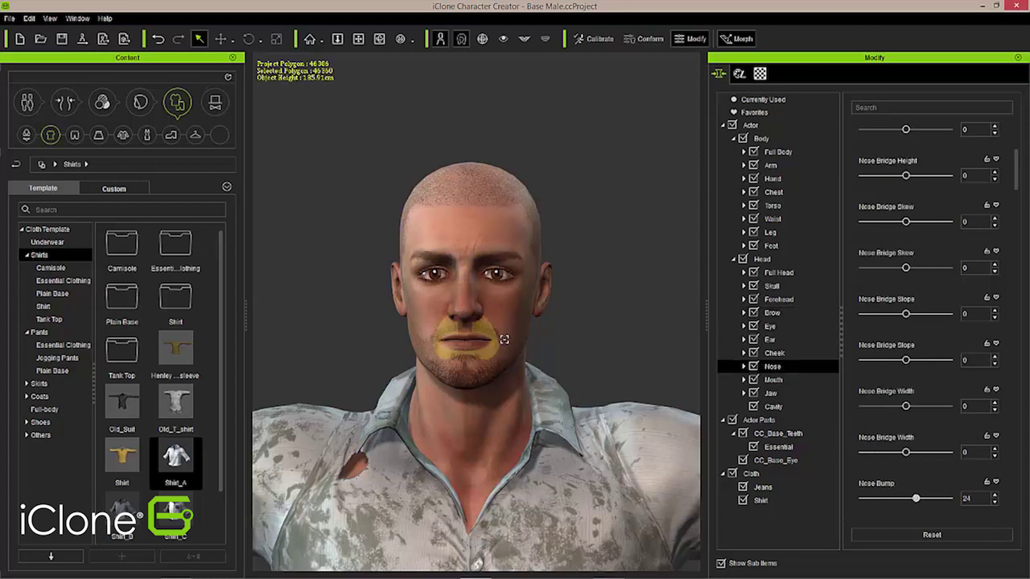
pyautogui.click(509, 334)
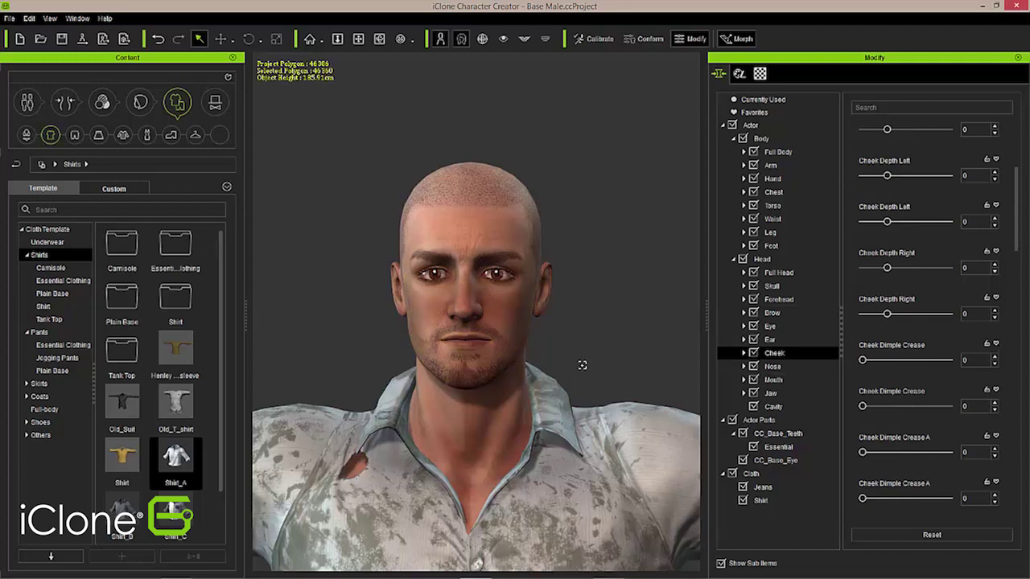
# Open the Beard settings in the actor's dynamic appearance textures.
pyautogui.scroll(3, 565, 384)
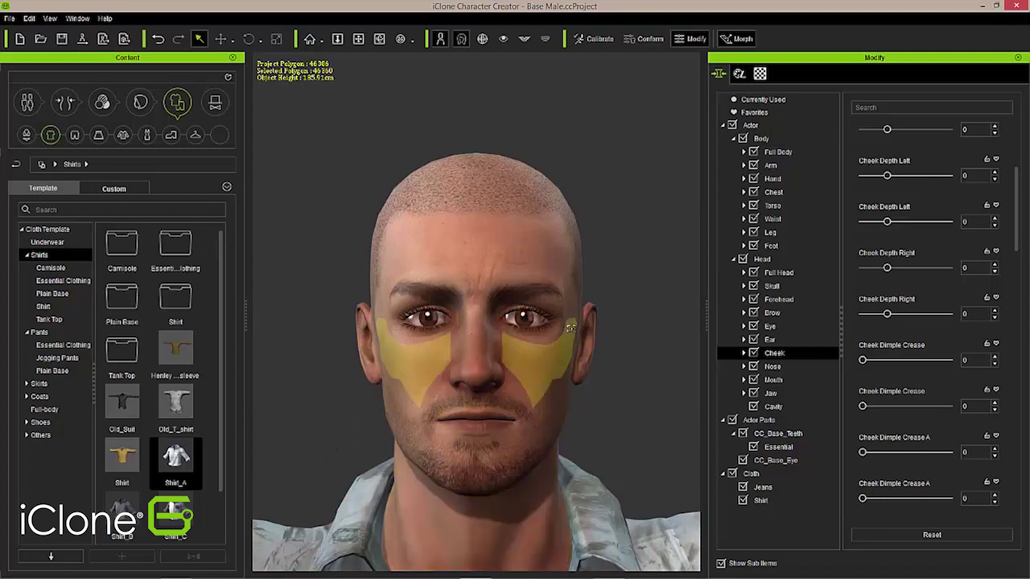
pyautogui.click(740, 74)
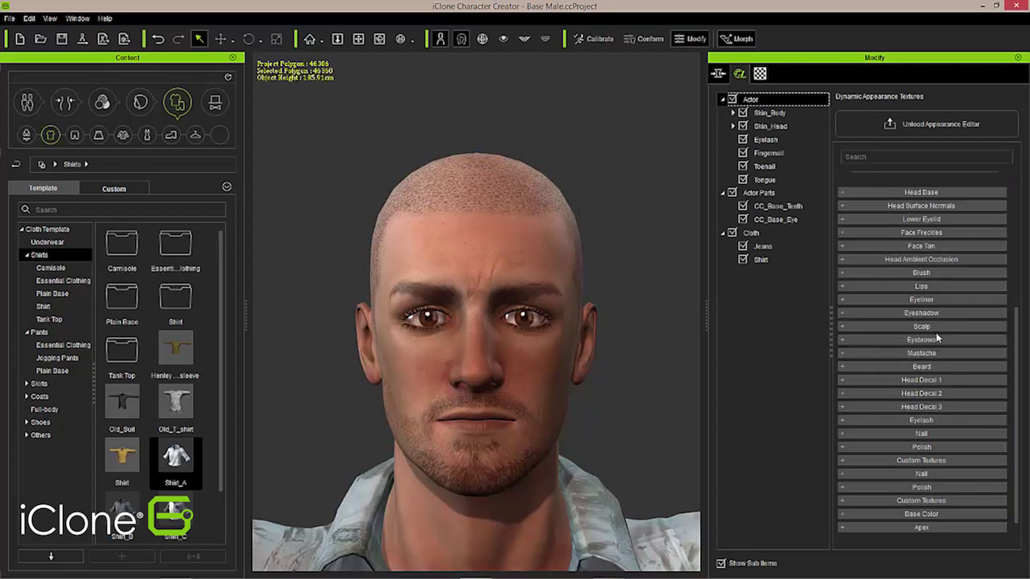
pyautogui.click(944, 367)
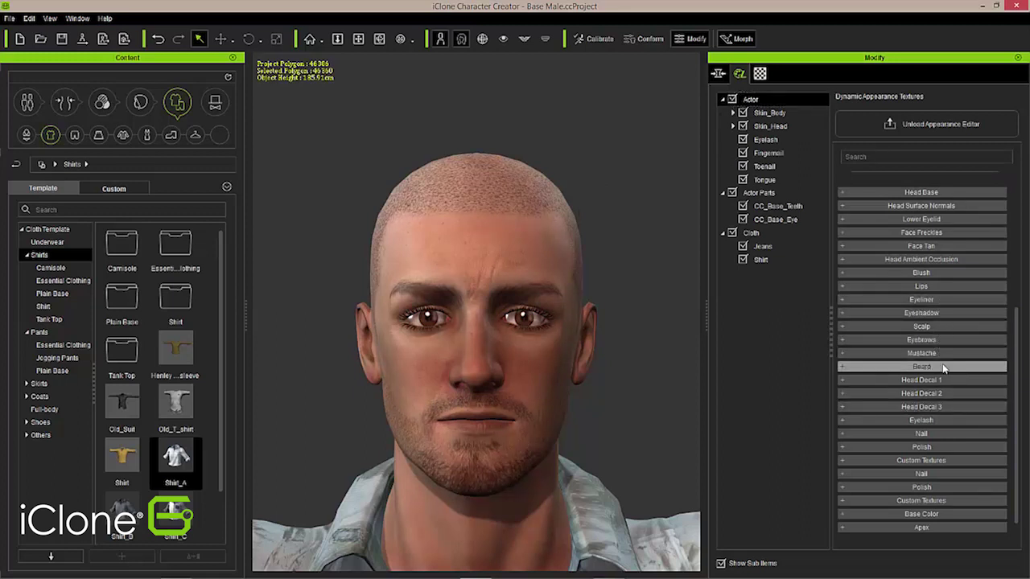
pyautogui.click(844, 368)
pyautogui.scroll(-5, 961, 342)
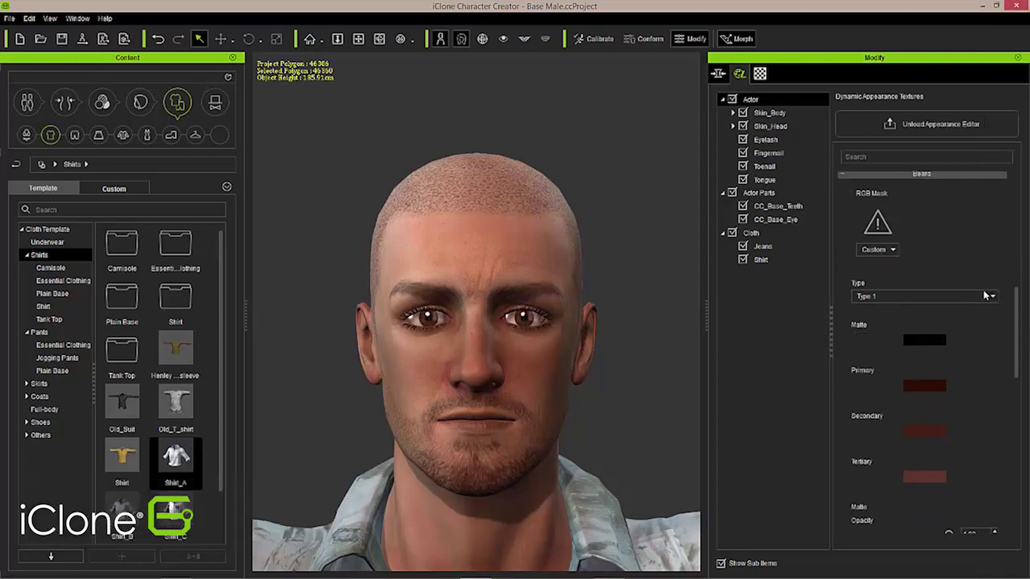
# Try the beard types Type 2, Type 3, Type 4 and None in turn, comparing each on the face.
pyautogui.click(985, 296)
pyautogui.click(933, 319)
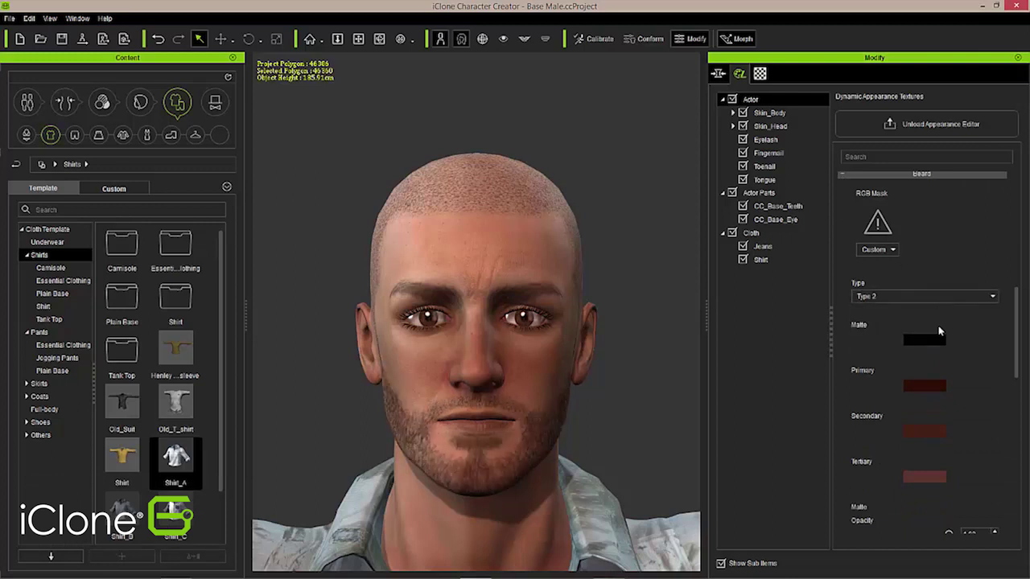
pyautogui.click(893, 296)
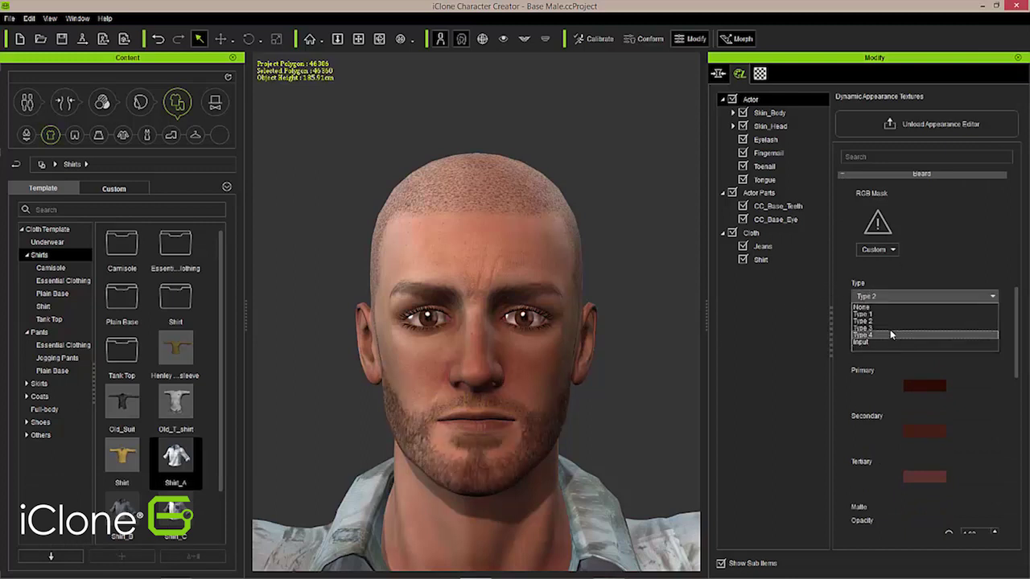
pyautogui.click(885, 328)
pyautogui.moveTo(611, 346); pyautogui.dragTo(491, 354, button='right')
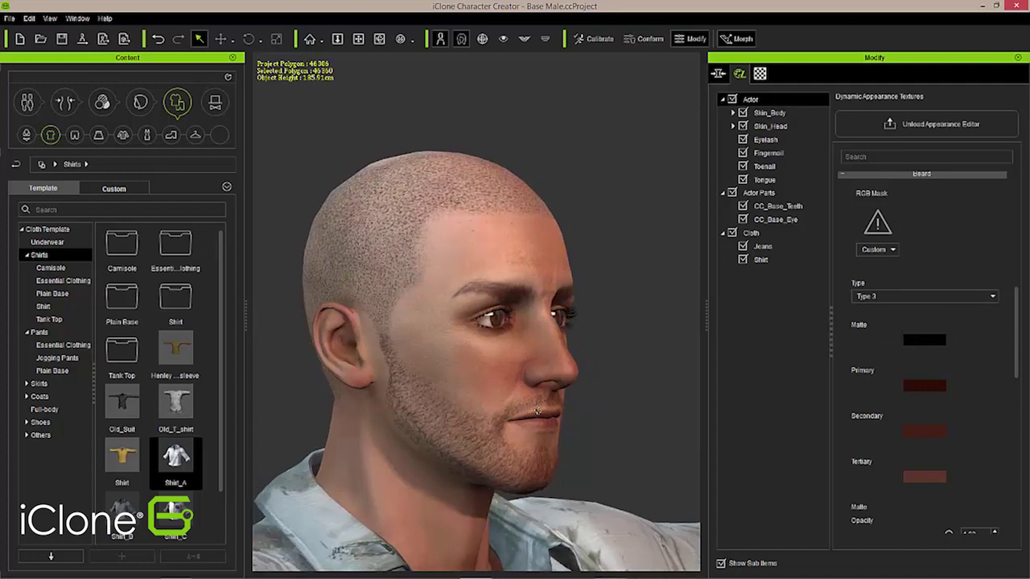
pyautogui.click(930, 297)
pyautogui.click(912, 333)
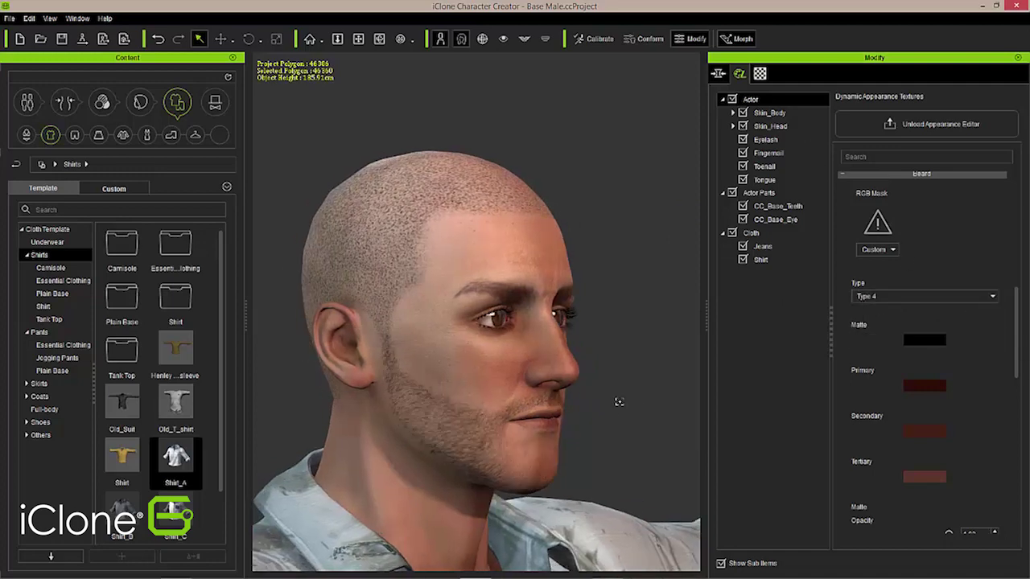
pyautogui.moveTo(446, 389); pyautogui.dragTo(475, 391, button='right')
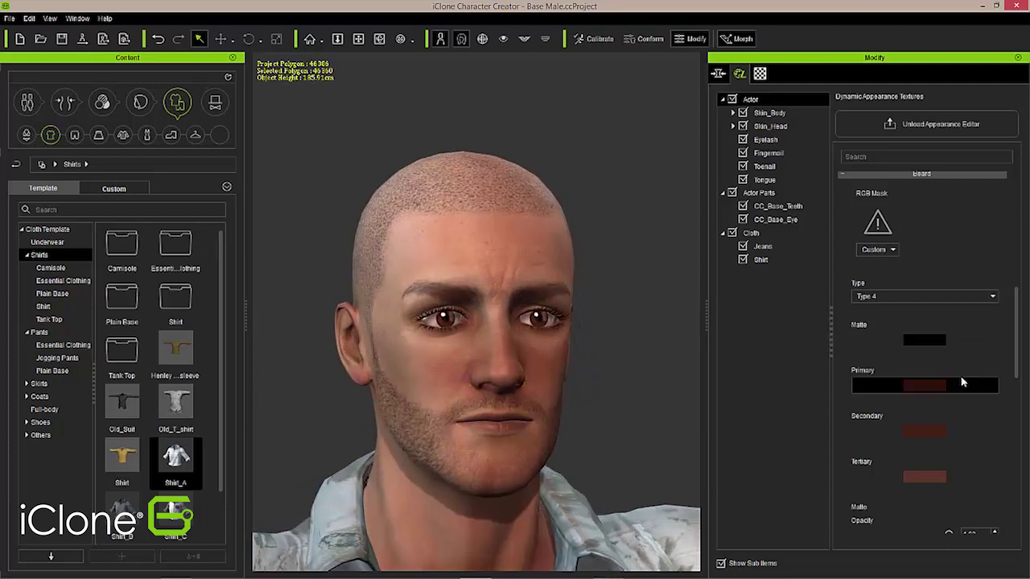
pyautogui.click(922, 296)
pyautogui.click(902, 307)
pyautogui.moveTo(544, 416); pyautogui.dragTo(523, 430, button='right')
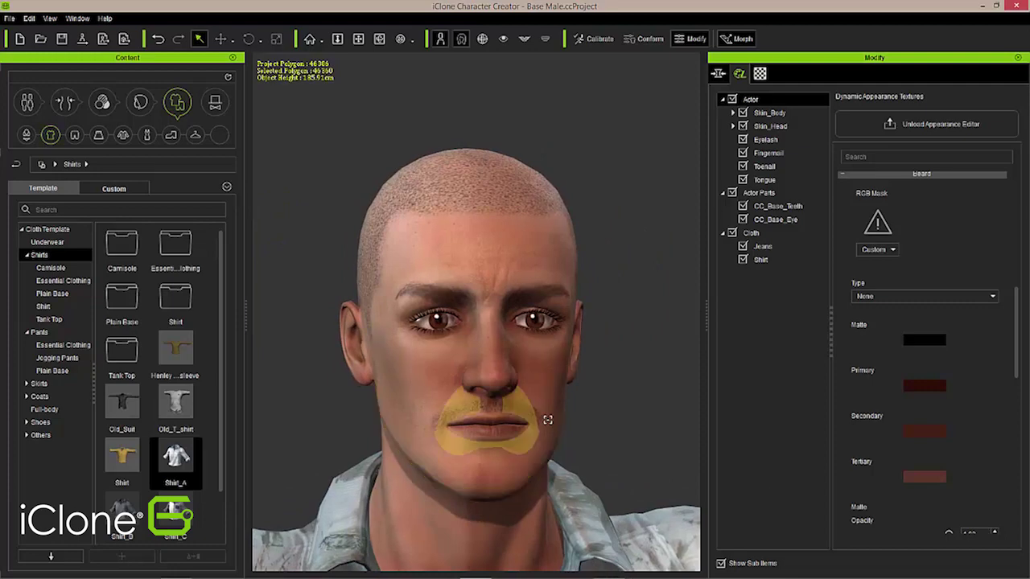
# Set the beard type to Type 3 and check the character at full length.
pyautogui.click(923, 295)
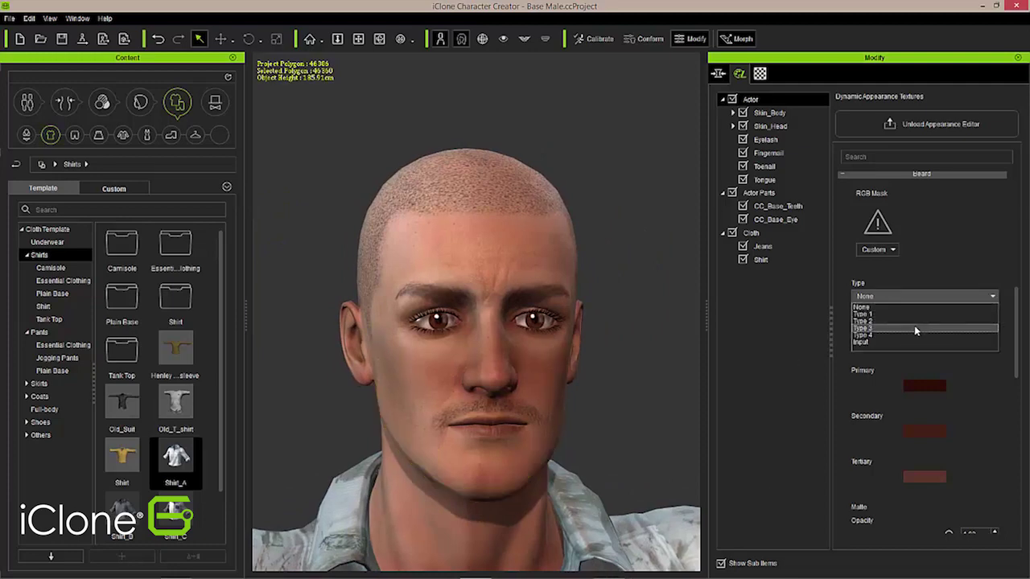
pyautogui.click(877, 335)
pyautogui.scroll(-5, 588, 285)
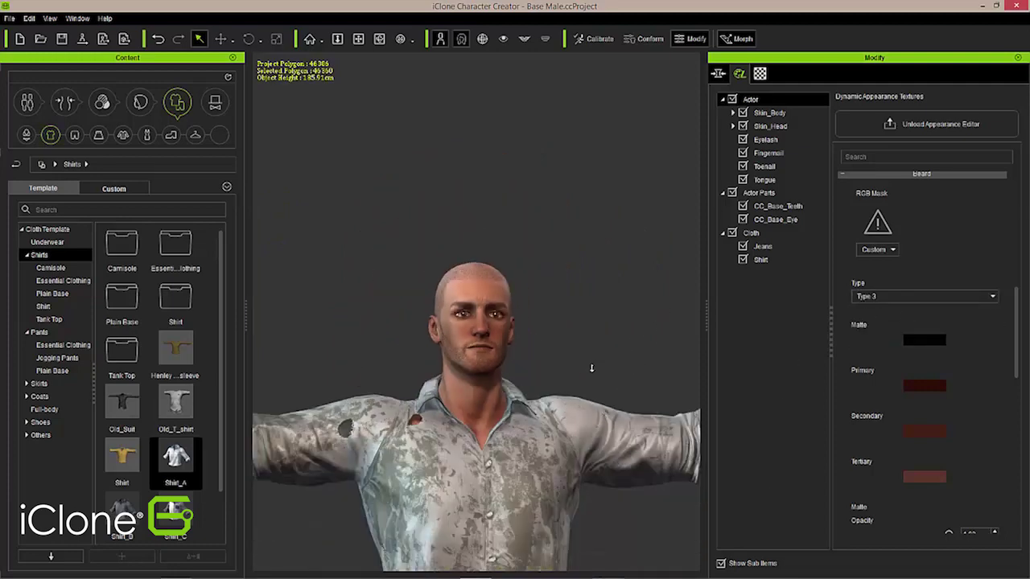
pyautogui.scroll(-3, 563, 346)
pyautogui.scroll(1, 576, 309)
pyautogui.scroll(-1, 588, 335)
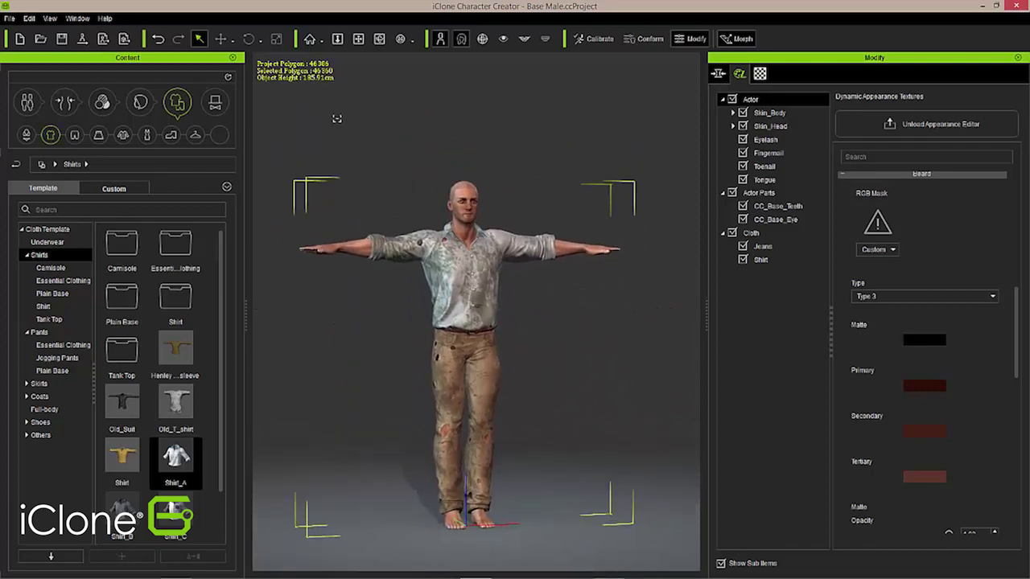
# Put the Boots_A shoes on the character and check the complete outfit.
pyautogui.click(170, 137)
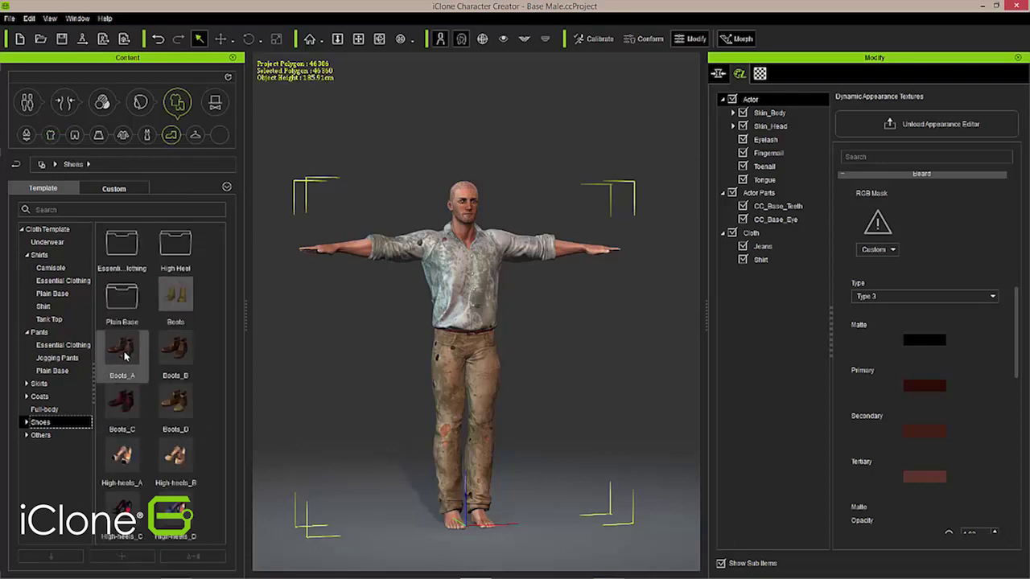
pyautogui.doubleClick(121, 348)
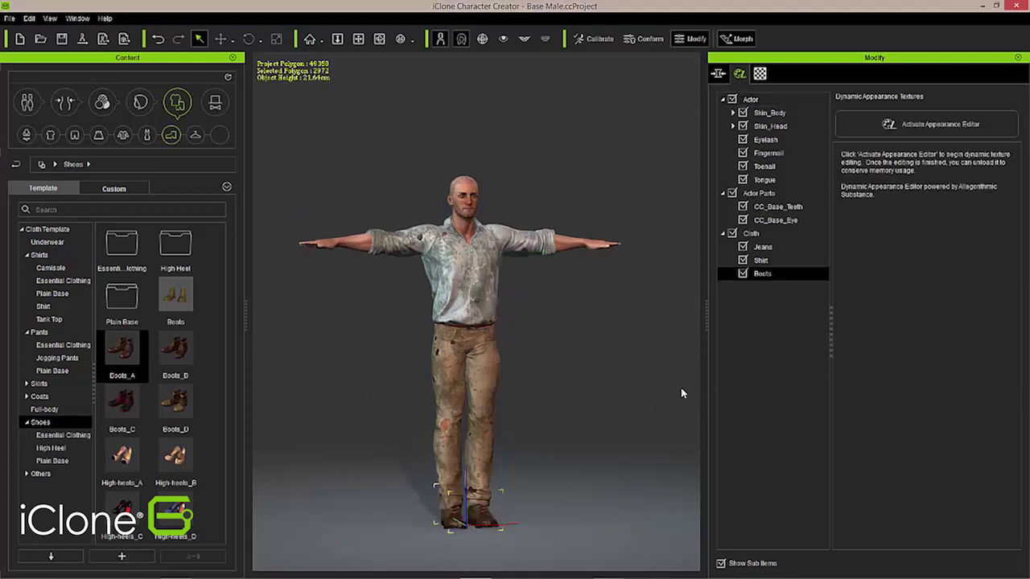
pyautogui.click(667, 331)
pyautogui.moveTo(543, 348); pyautogui.dragTo(420, 373, button='right')
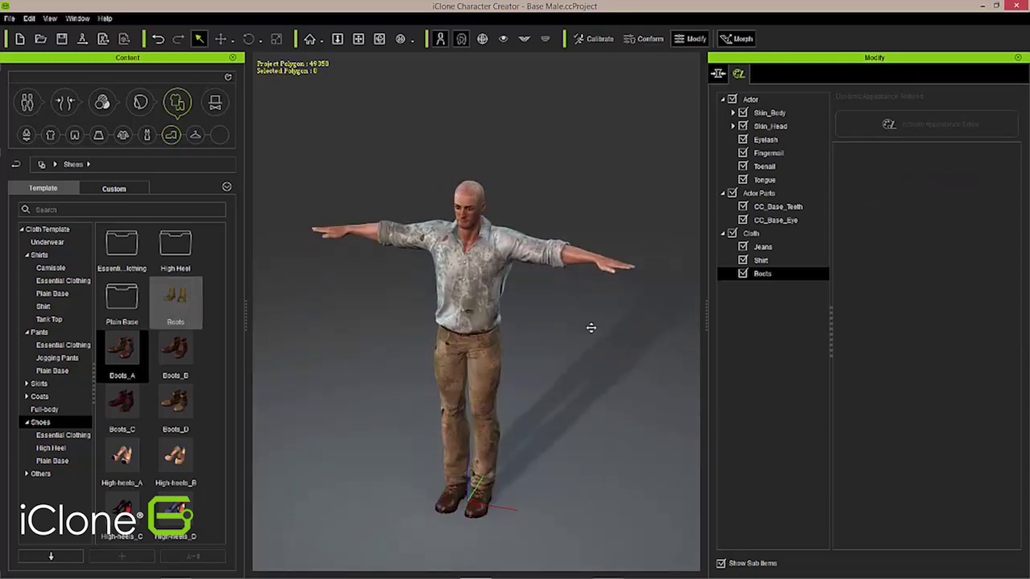
pyautogui.scroll(5, 568, 373)
pyautogui.moveTo(540, 354); pyautogui.dragTo(584, 289, button='right')
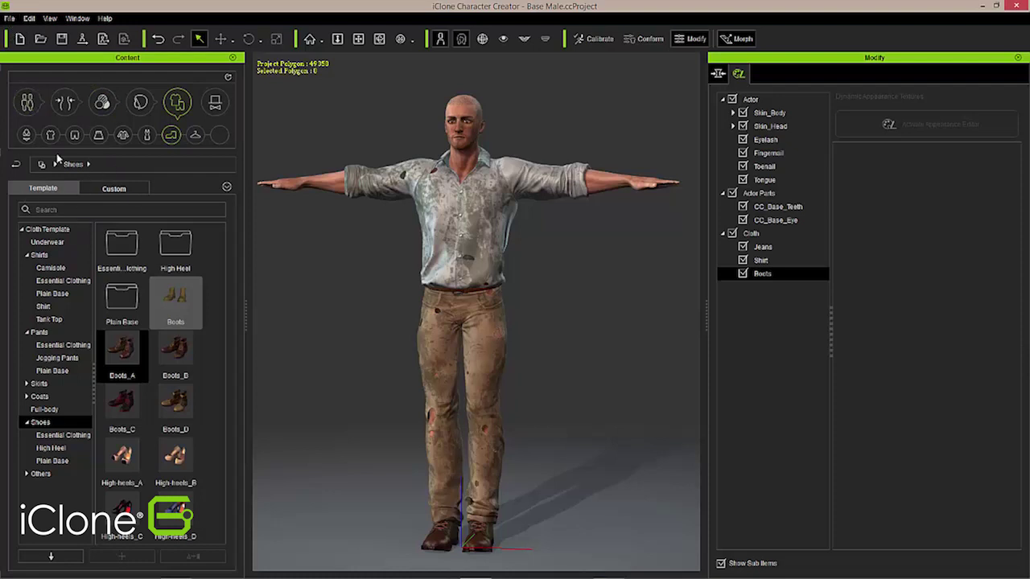
# Load the custom clothed character CW2 into the scene in place of the current one.
pyautogui.click(27, 102)
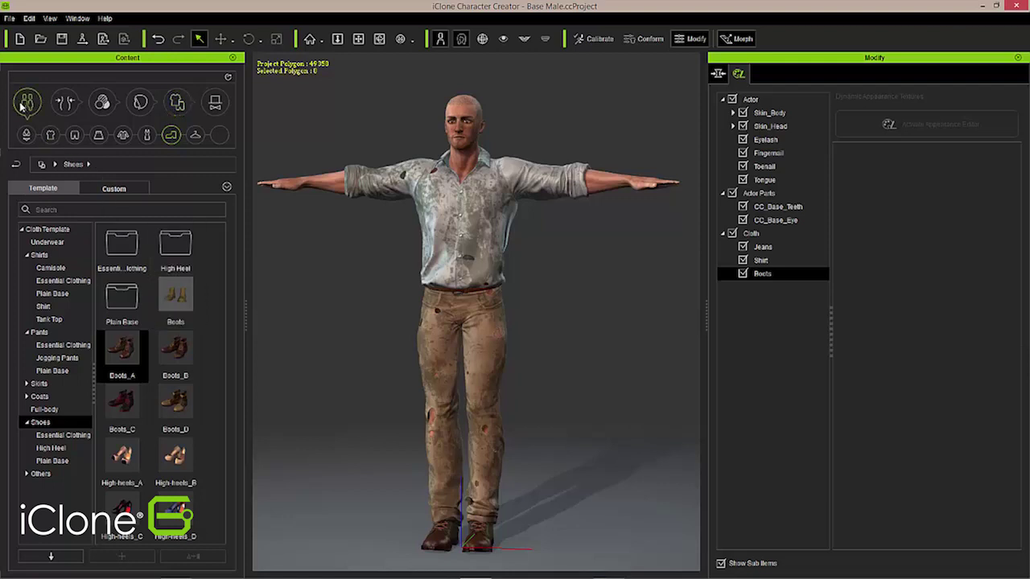
pyautogui.click(123, 190)
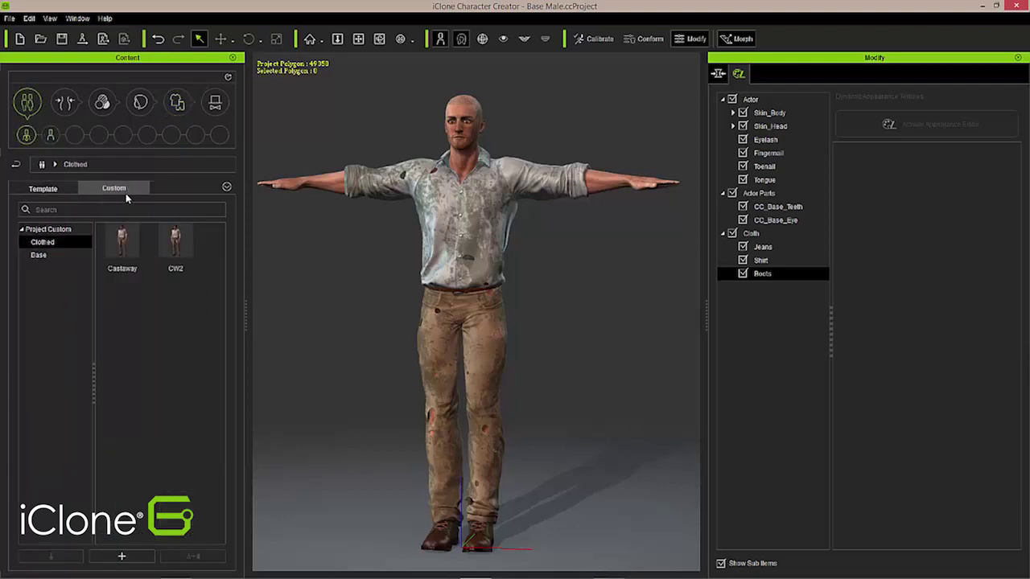
pyautogui.click(192, 256)
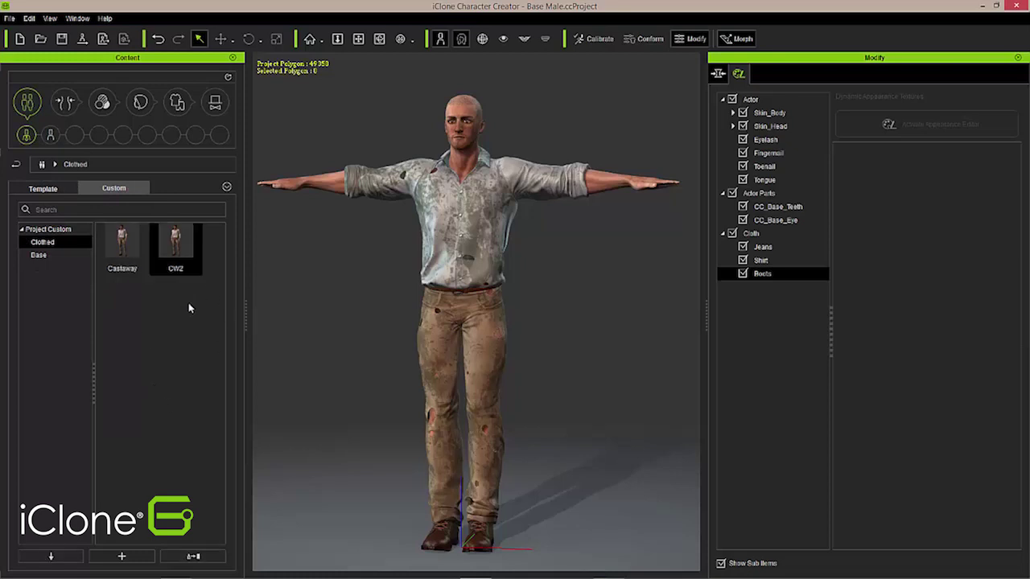
pyautogui.doubleClick(188, 253)
pyautogui.click(545, 320)
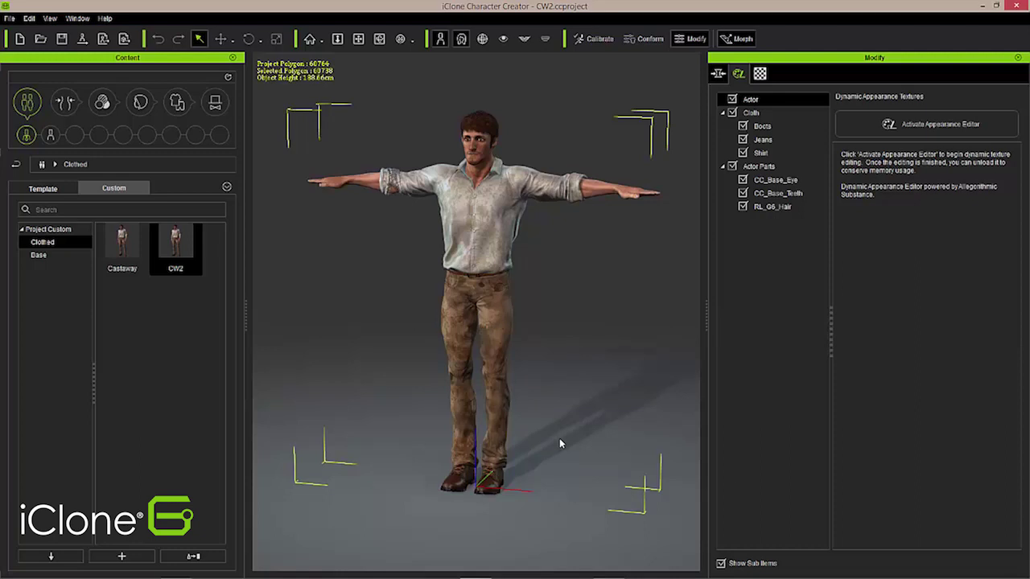
# Examine the CW2 character's face and hair from the front and side, and the dressed figure at full length.
pyautogui.press('f')
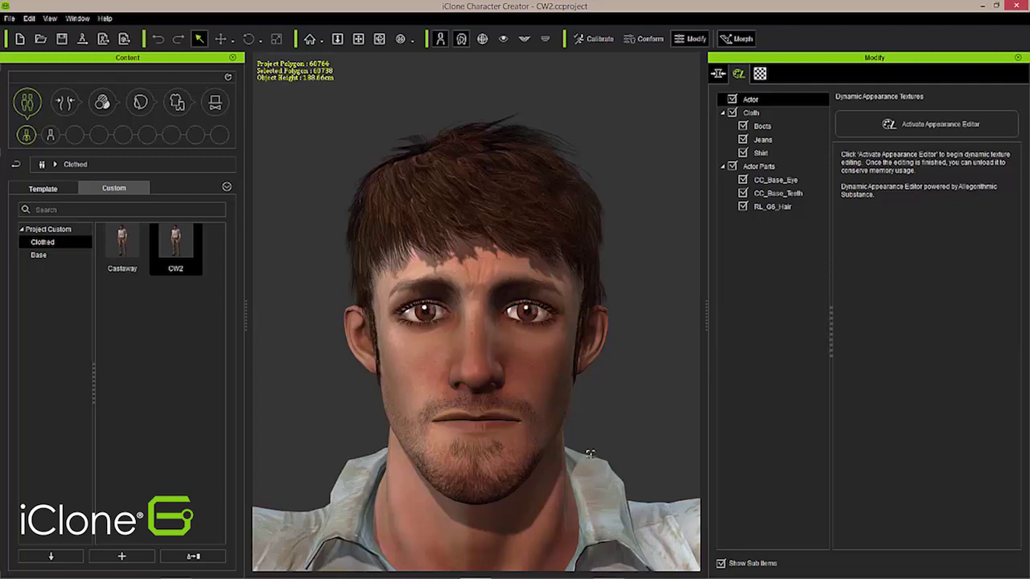
pyautogui.moveTo(470, 355); pyautogui.dragTo(662, 407, button='right')
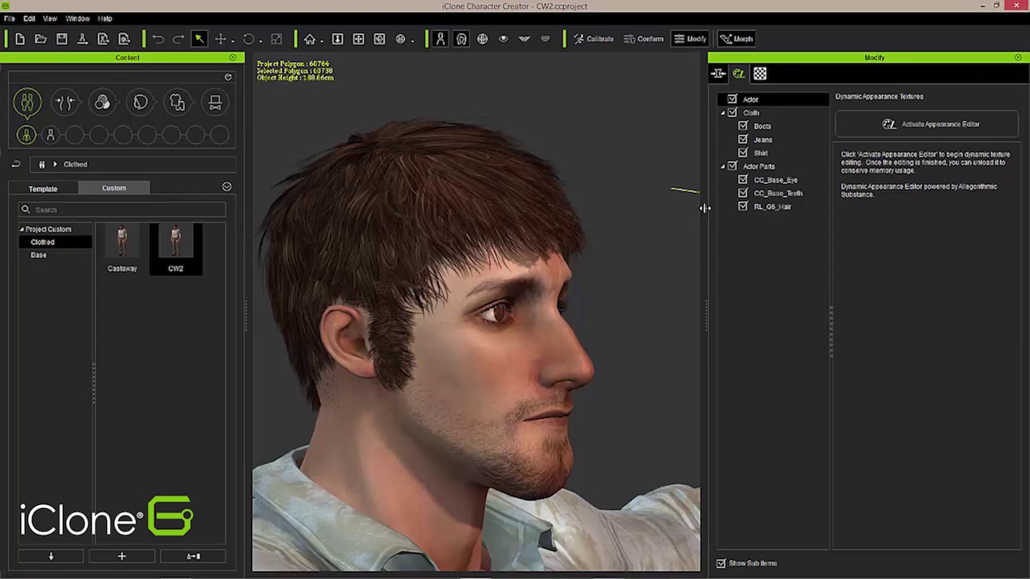
pyautogui.moveTo(593, 341); pyautogui.dragTo(583, 429, button='right')
pyautogui.scroll(-5, 619, 317)
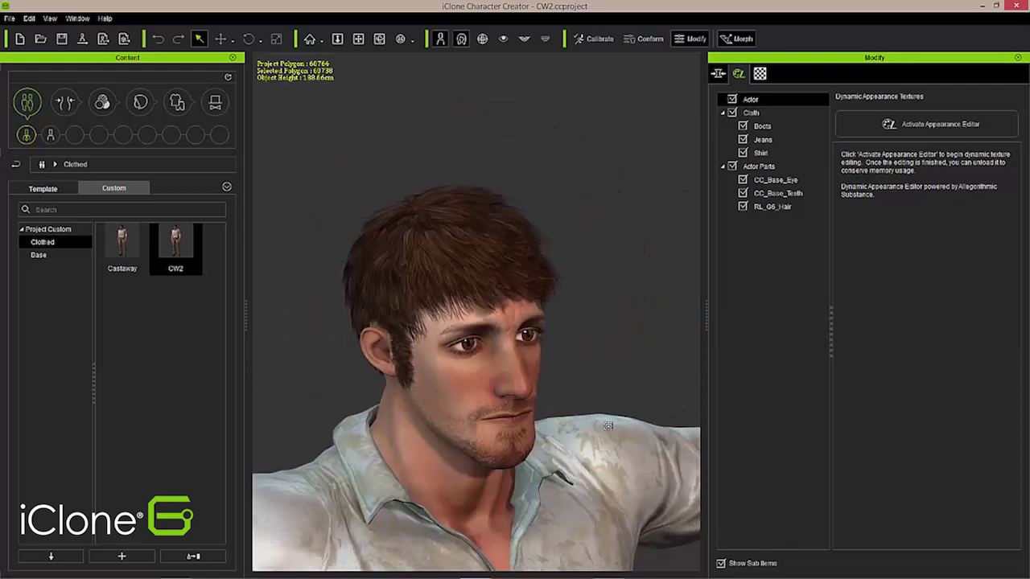
pyautogui.moveTo(608, 299); pyautogui.dragTo(588, 371, button='right')
pyautogui.scroll(-2, 588, 370)
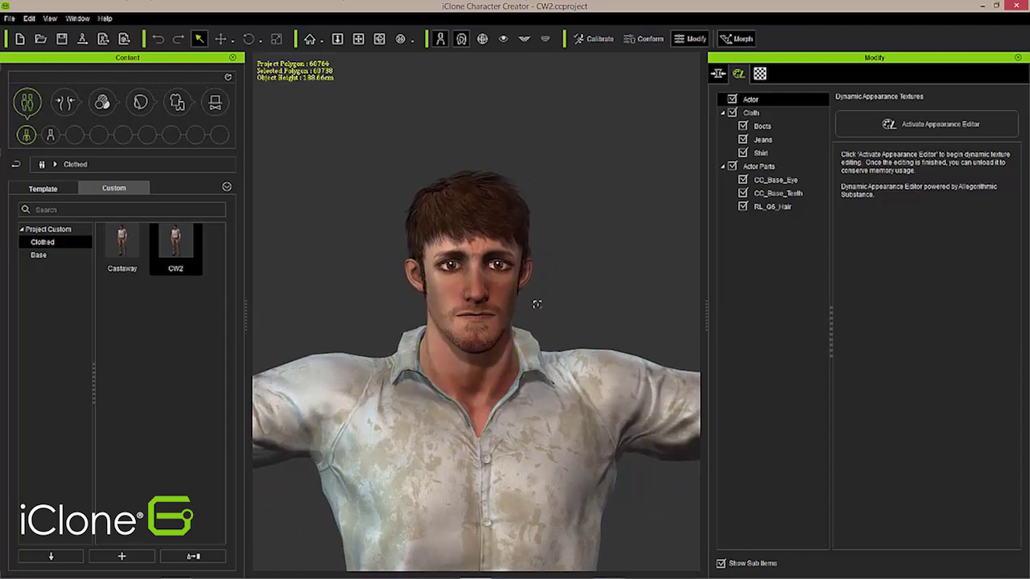
pyautogui.scroll(-3, 536, 310)
pyautogui.scroll(-6, 554, 315)
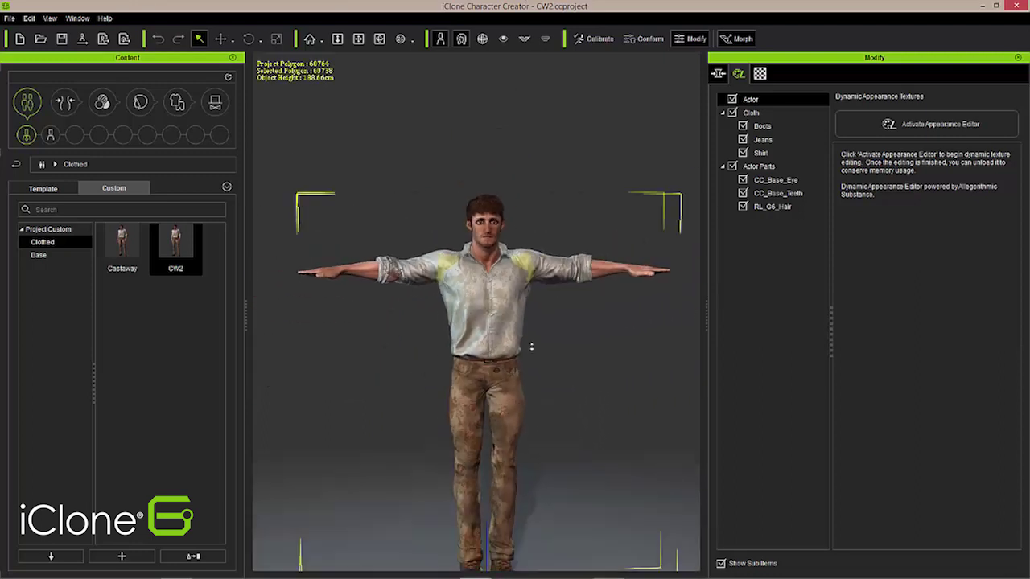
pyautogui.moveTo(531, 321); pyautogui.dragTo(614, 305, button='right')
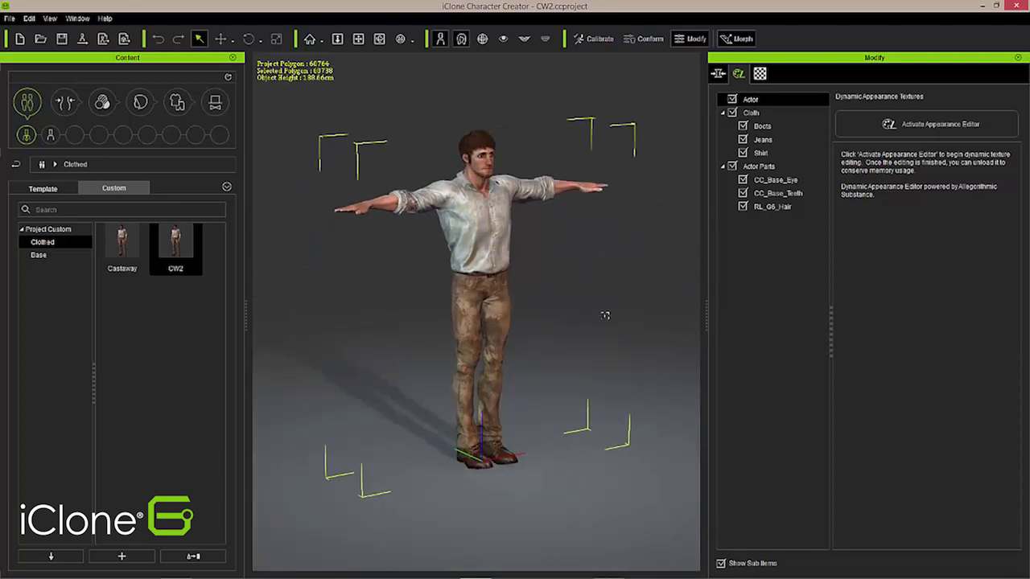
pyautogui.scroll(2, 587, 370)
pyautogui.moveTo(592, 363); pyautogui.dragTo(639, 284, button='middle')
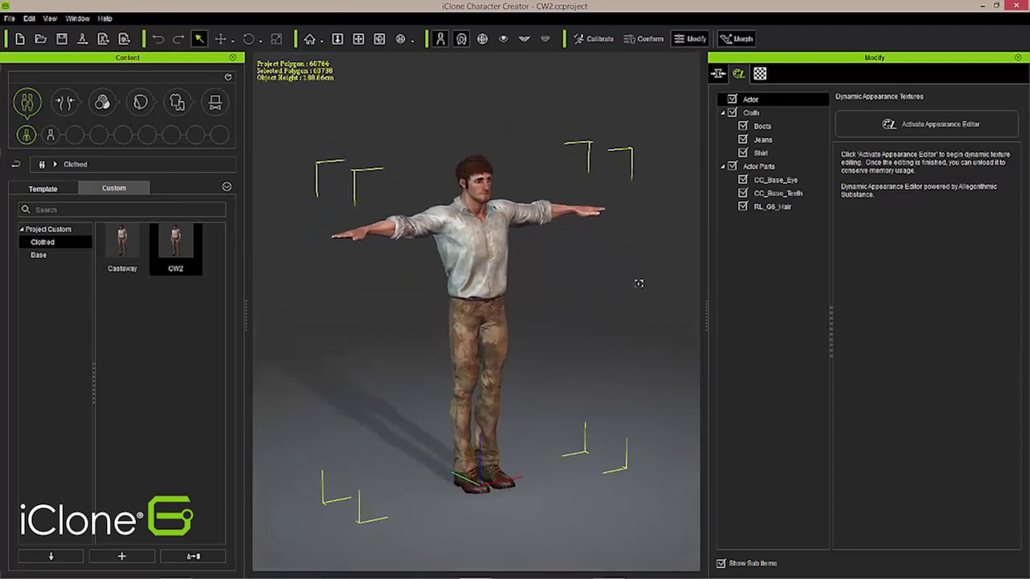